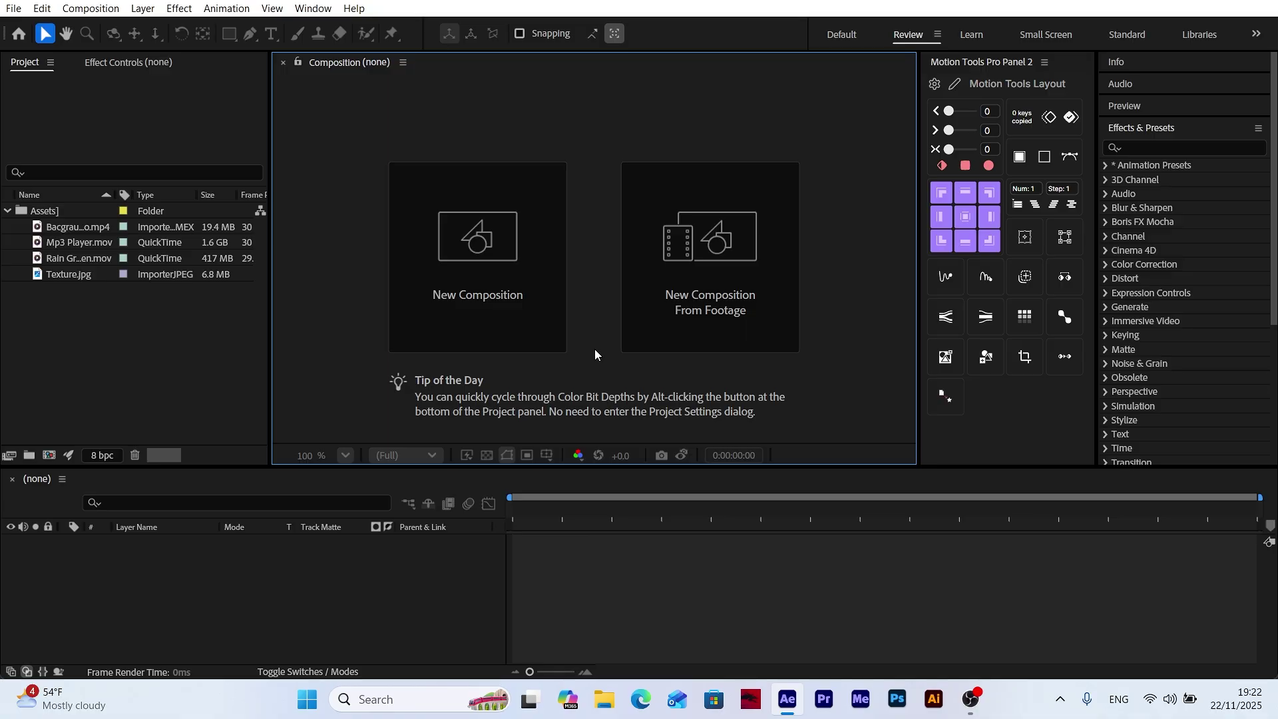
Create a composition from the background footage and mute the video's audio
{"action": "left_click", "coordinate": [80, 229]}
{"action": "left_click_drag", "start_coordinate": [56, 449], "coordinate": [50, 455]}
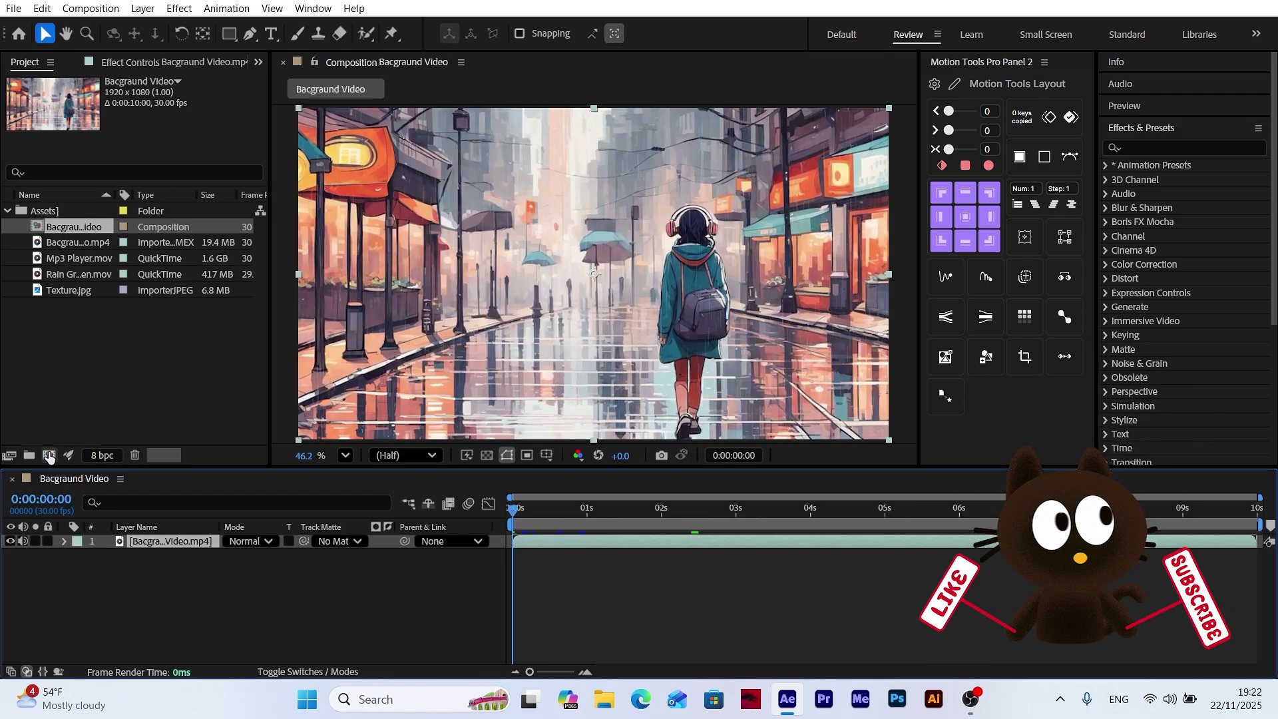
{"action": "left_click", "coordinate": [159, 567]}
{"action": "left_click", "coordinate": [24, 541]}
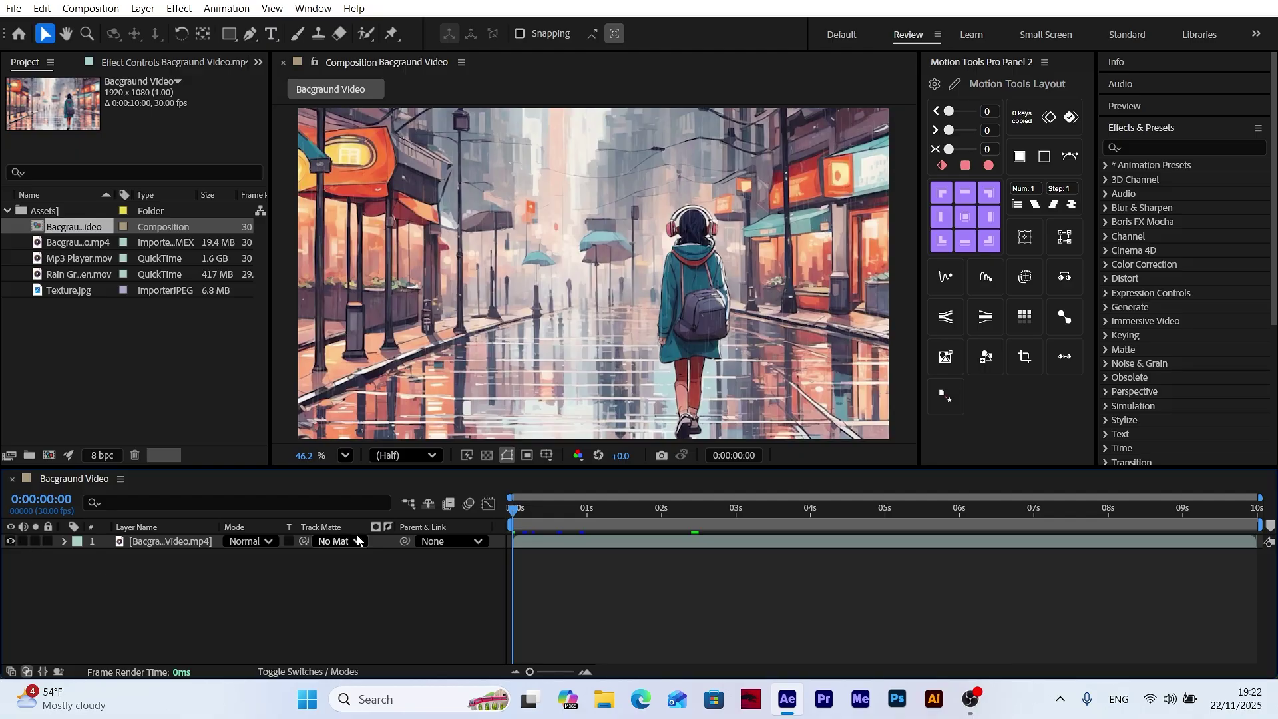
Draw a white rectangle over the city scene and centre it in the composition
{"action": "left_click_drag", "start_coordinate": [229, 33], "coordinate": [277, 37]}
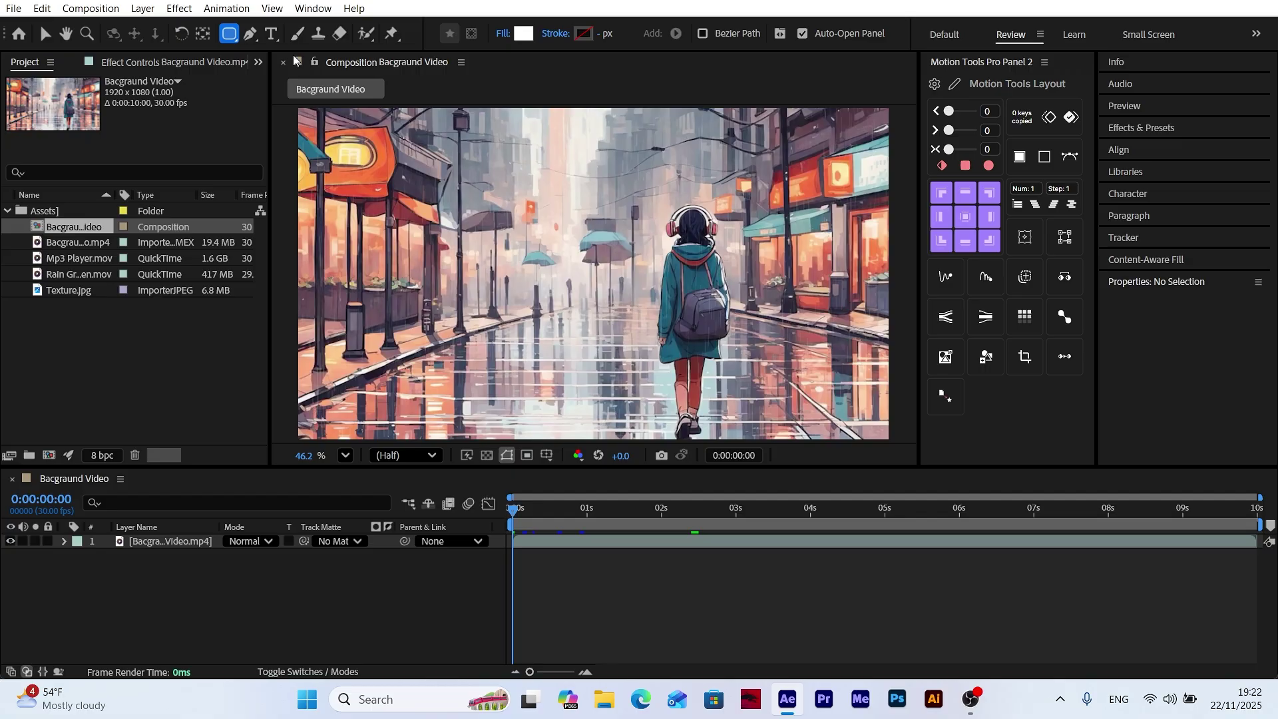
{"action": "left_click_drag", "start_coordinate": [454, 207], "coordinate": [716, 388]}
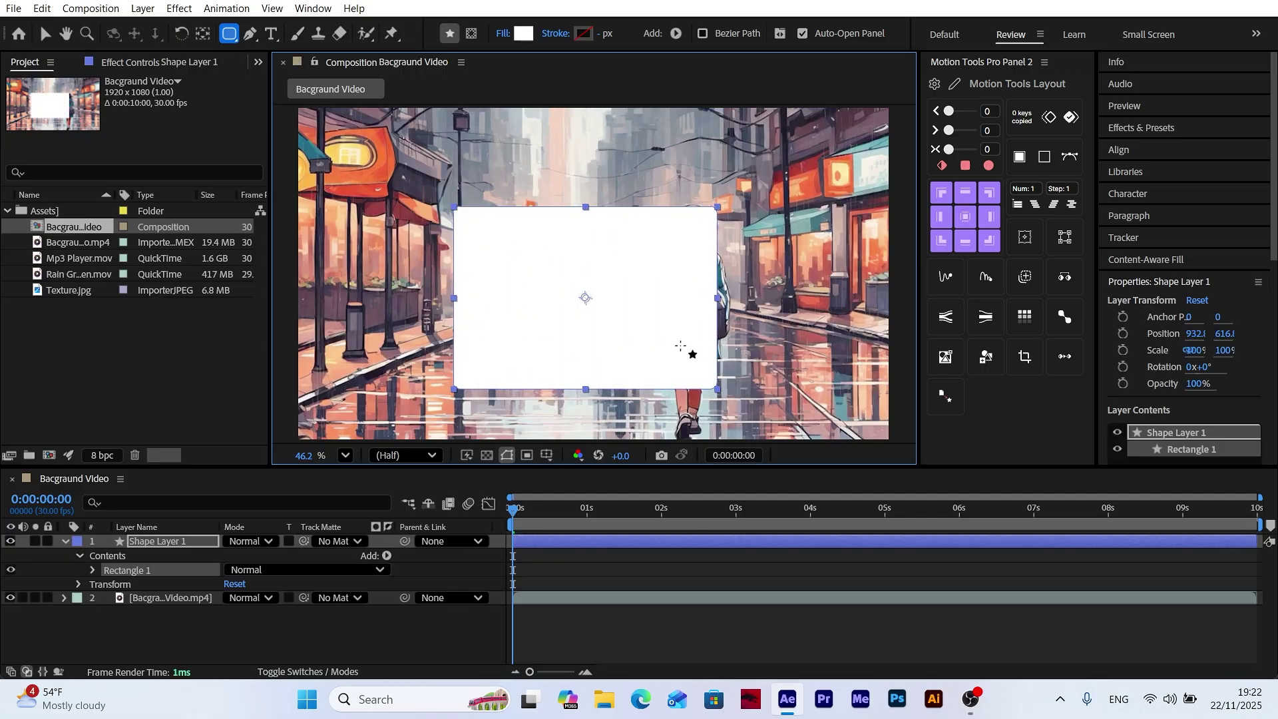
{"action": "key", "text": "v"}
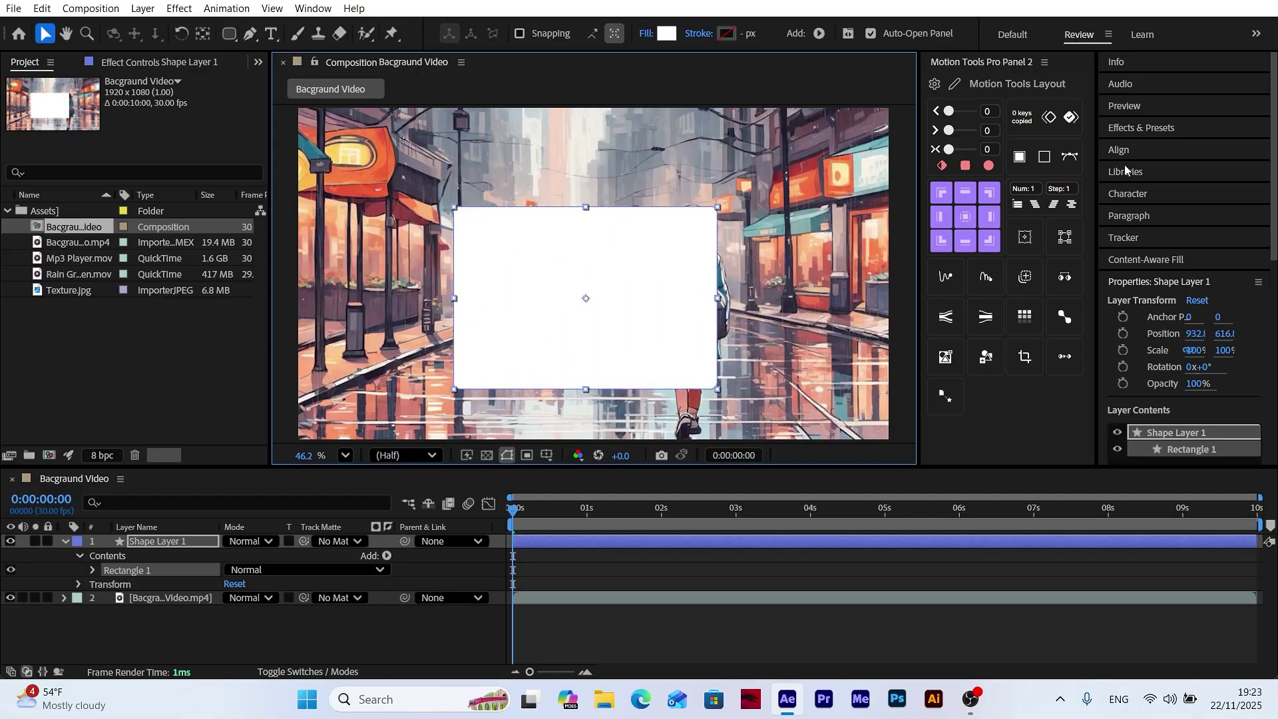
{"action": "left_click_drag", "start_coordinate": [585, 297], "coordinate": [594, 273]}
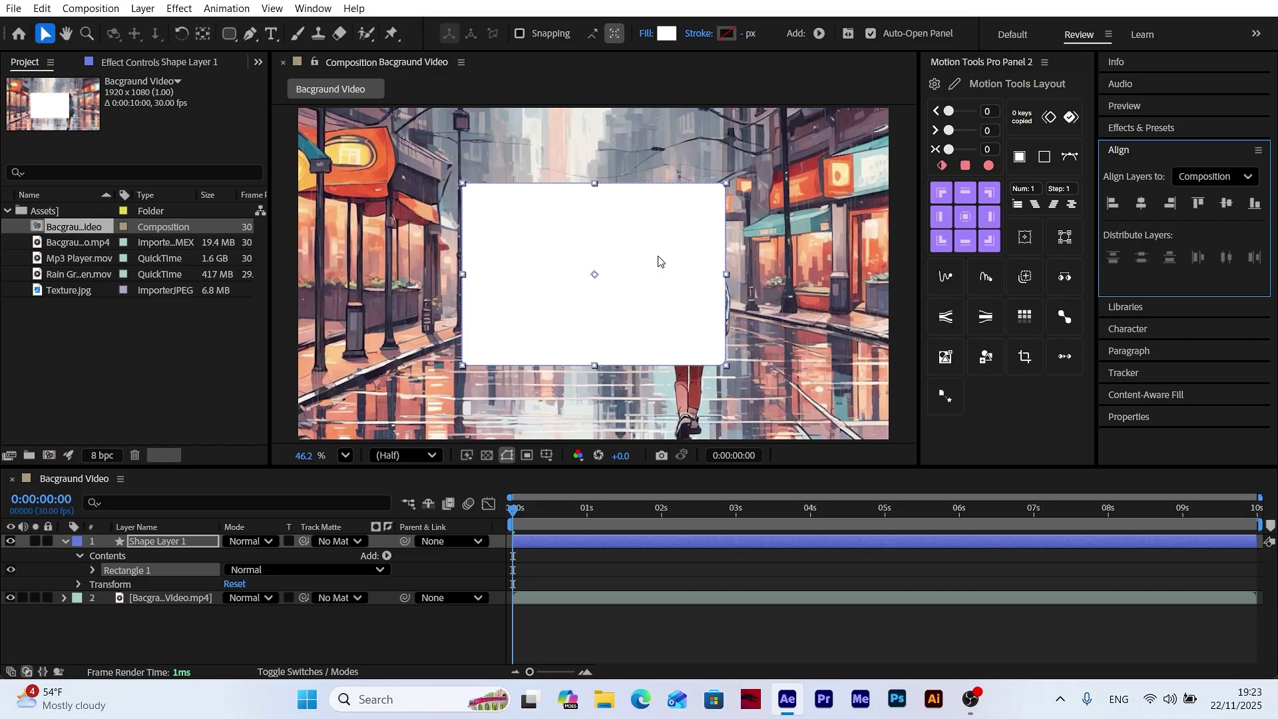
Set the rectangle path's Roundness to 70
{"action": "left_click", "coordinate": [92, 569]}
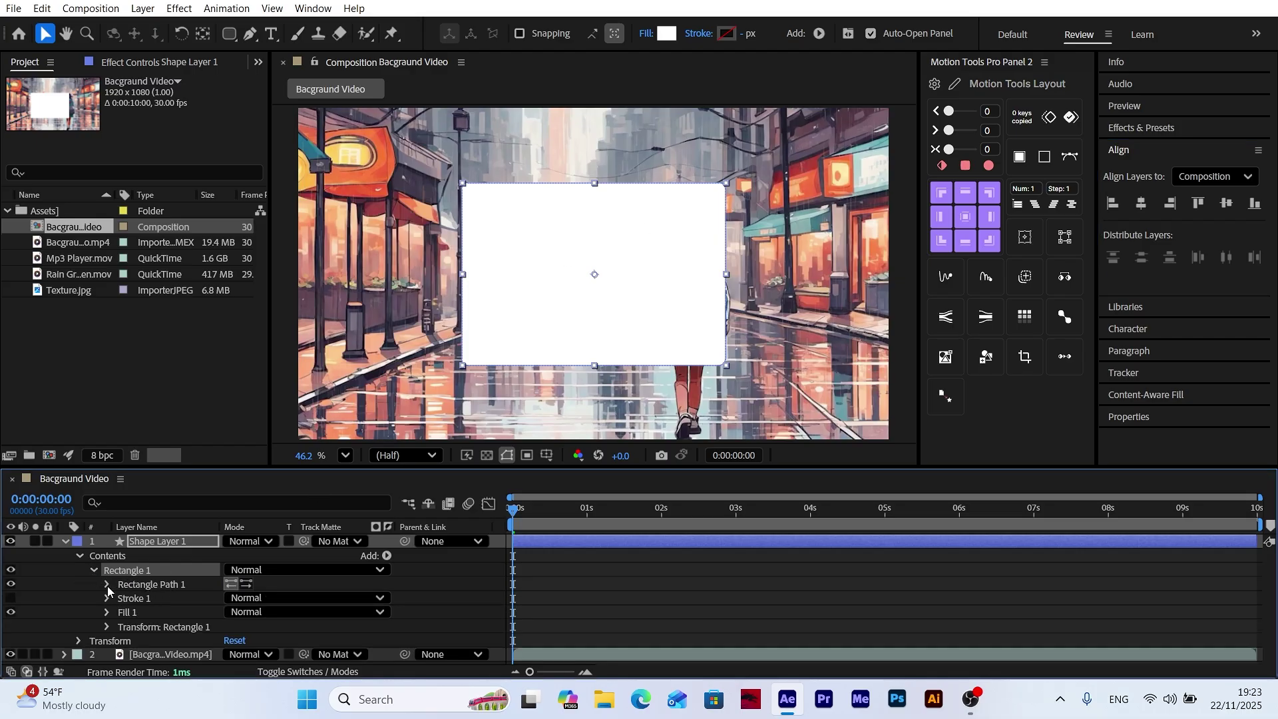
{"action": "left_click", "coordinate": [108, 585]}
{"action": "left_click", "coordinate": [231, 626]}
{"action": "type", "text": "70"}
{"action": "key", "text": "Return"}
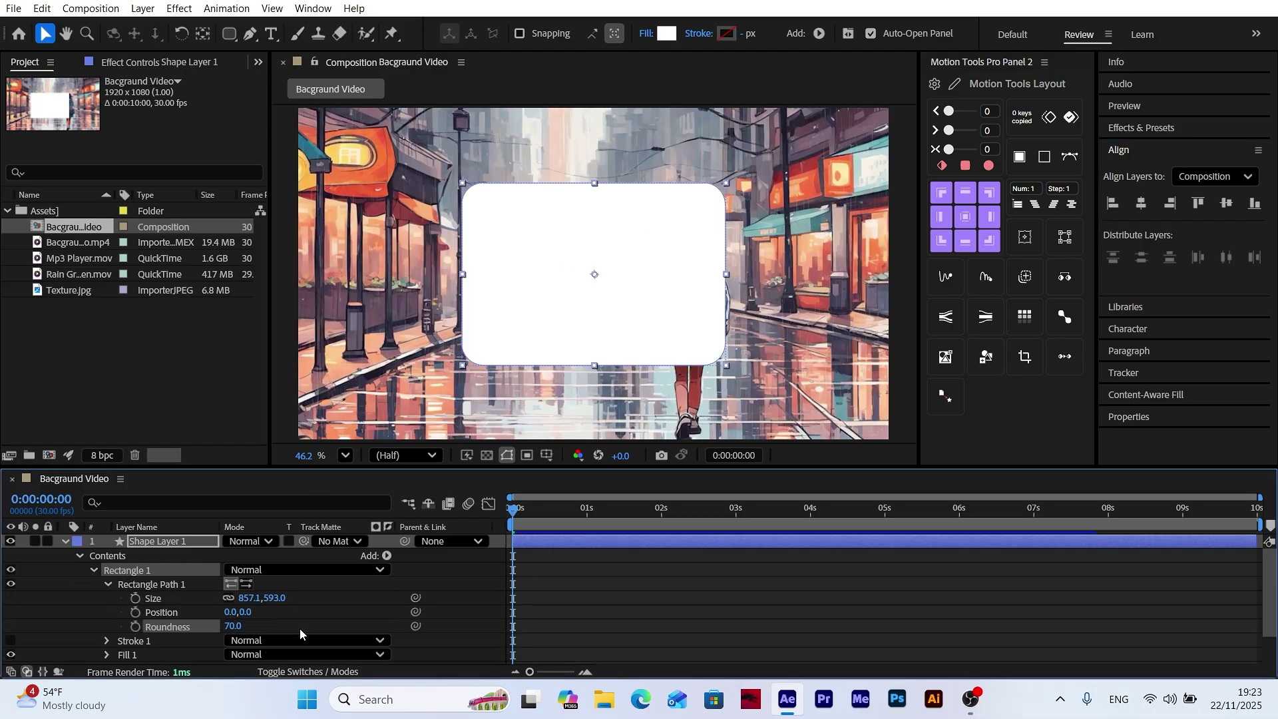
Enable the Size and Roundness stopwatches and add keyframes for both at 1 second
{"action": "left_click", "coordinate": [297, 521]}
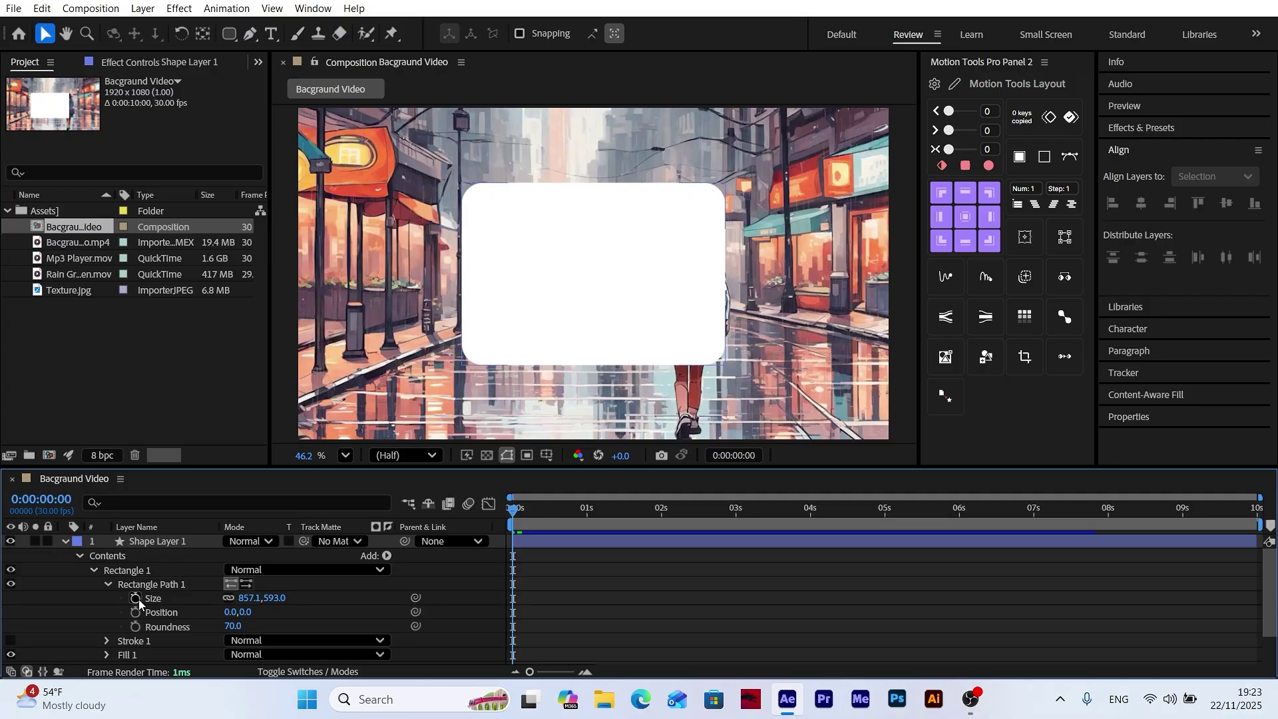
{"action": "left_click", "coordinate": [136, 598]}
{"action": "left_click", "coordinate": [136, 626]}
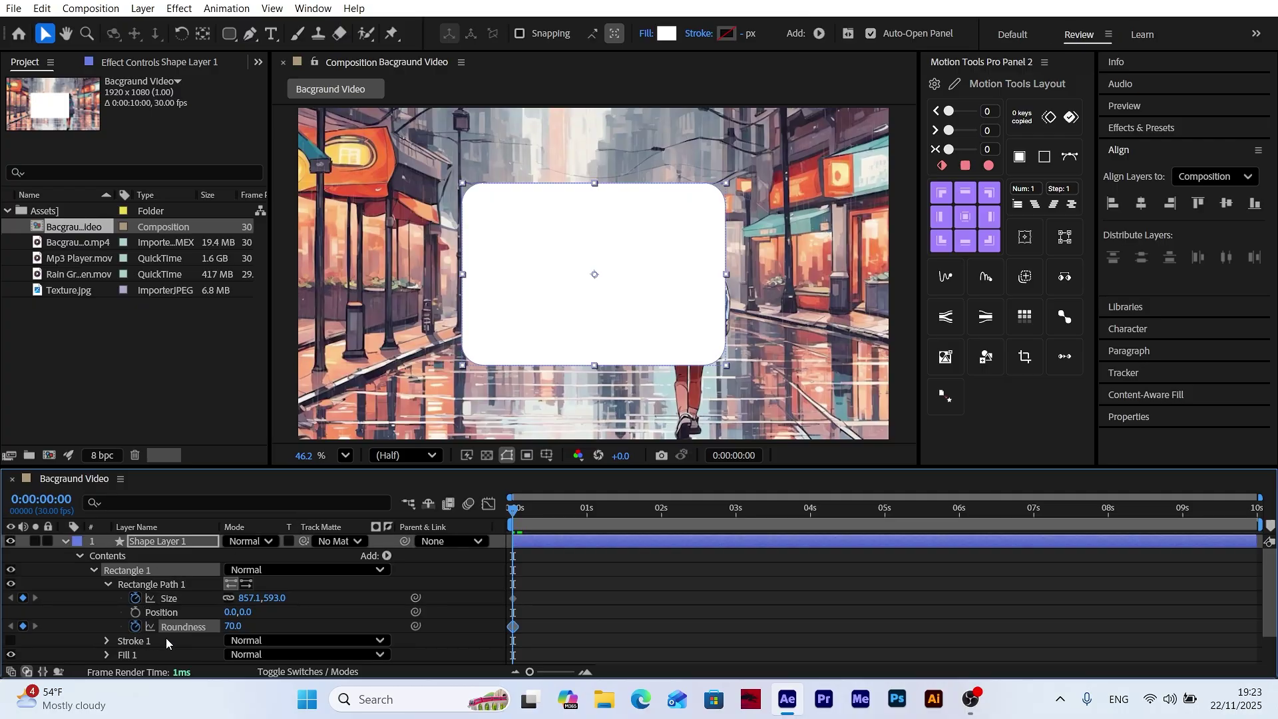
{"action": "left_click", "coordinate": [735, 460]}
{"action": "type", "text": "+30"}
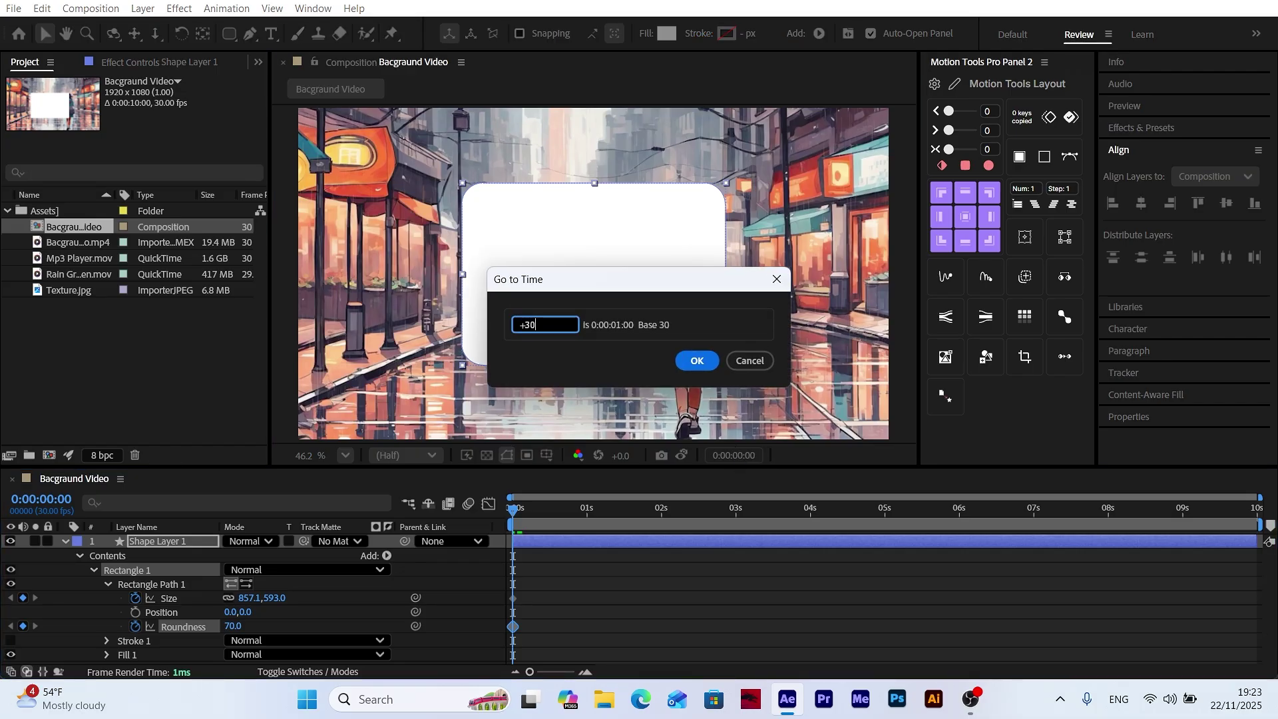
{"action": "key", "text": "Return"}
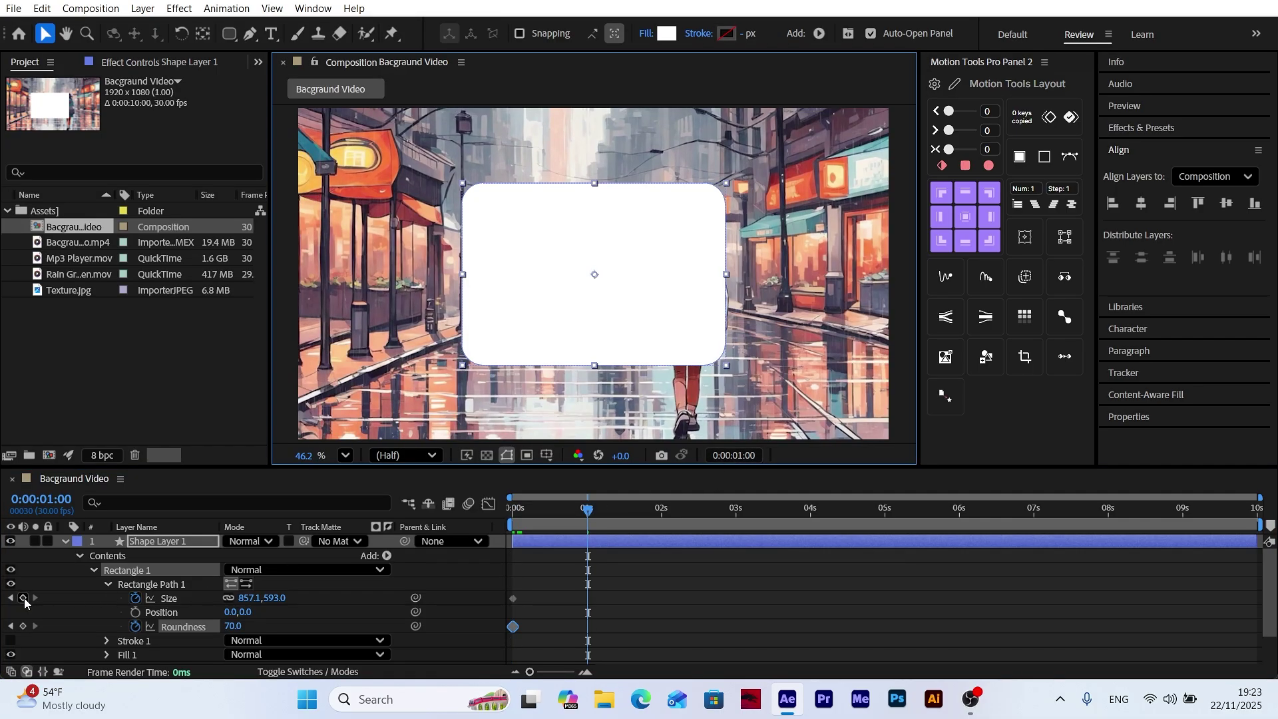
{"action": "left_click", "coordinate": [23, 598]}
{"action": "left_click", "coordinate": [23, 626]}
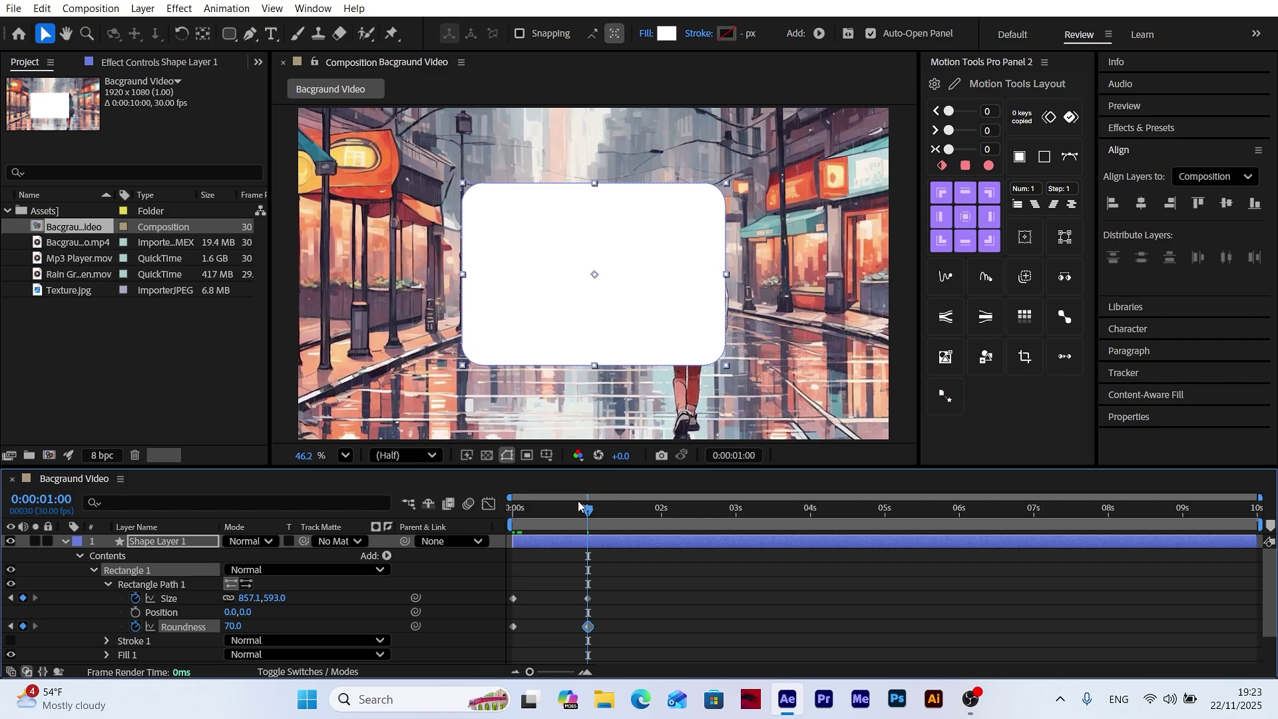
At 0 seconds, set Roundness to 488 and the unlinked Size width to 617.1 for a circle
{"action": "left_click_drag", "start_coordinate": [583, 510], "coordinate": [490, 536]}
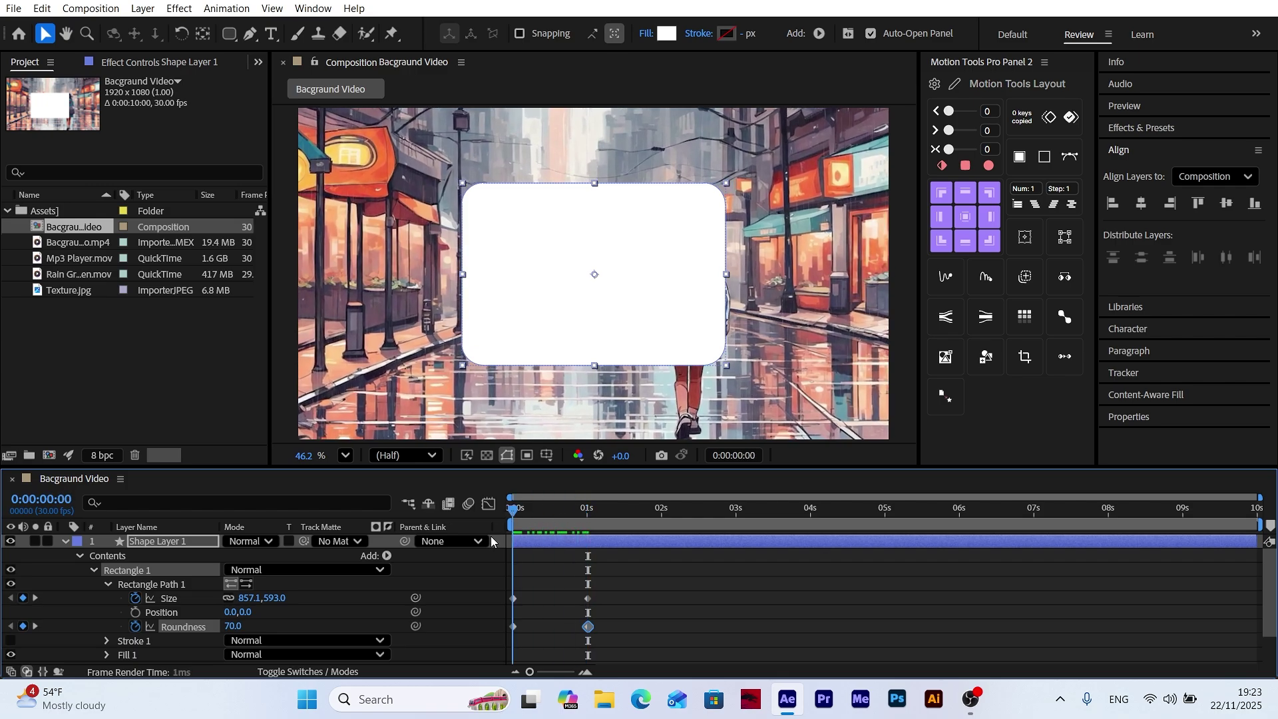
{"action": "left_click", "coordinate": [449, 597]}
{"action": "left_click_drag", "start_coordinate": [240, 626], "coordinate": [565, 616]}
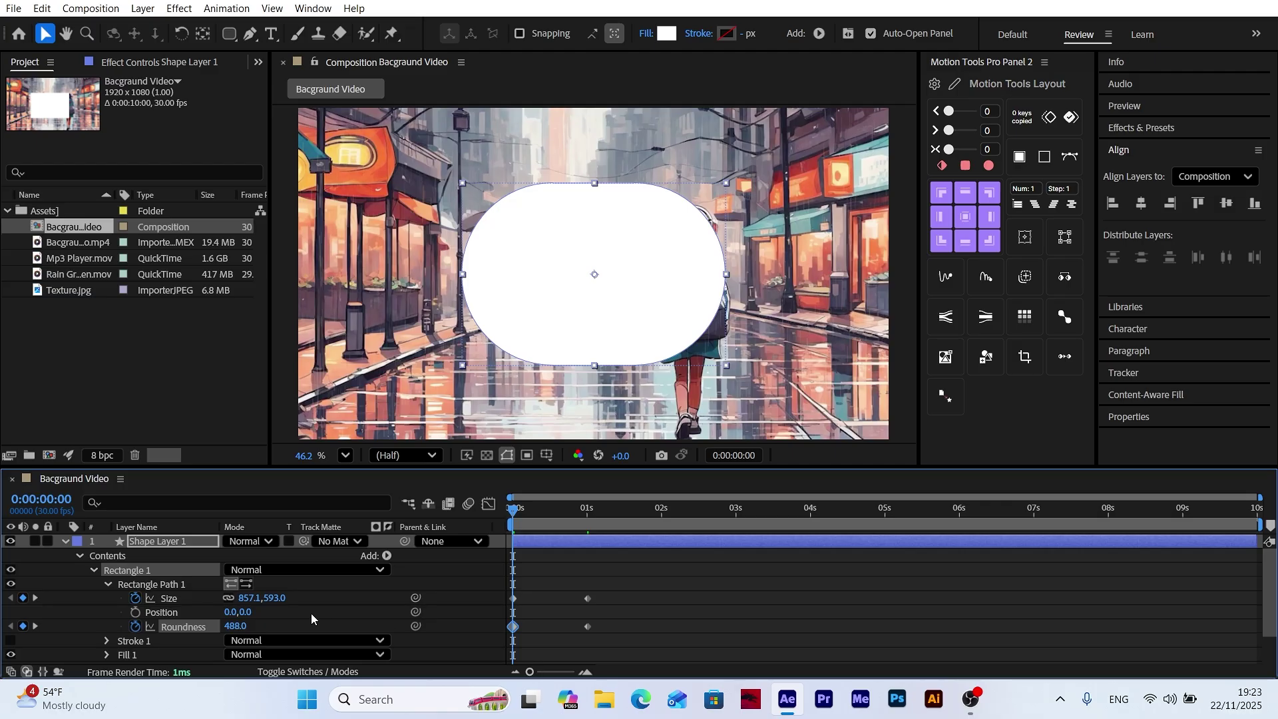
{"action": "left_click", "coordinate": [228, 599]}
{"action": "left_click_drag", "start_coordinate": [249, 599], "coordinate": [231, 601]}
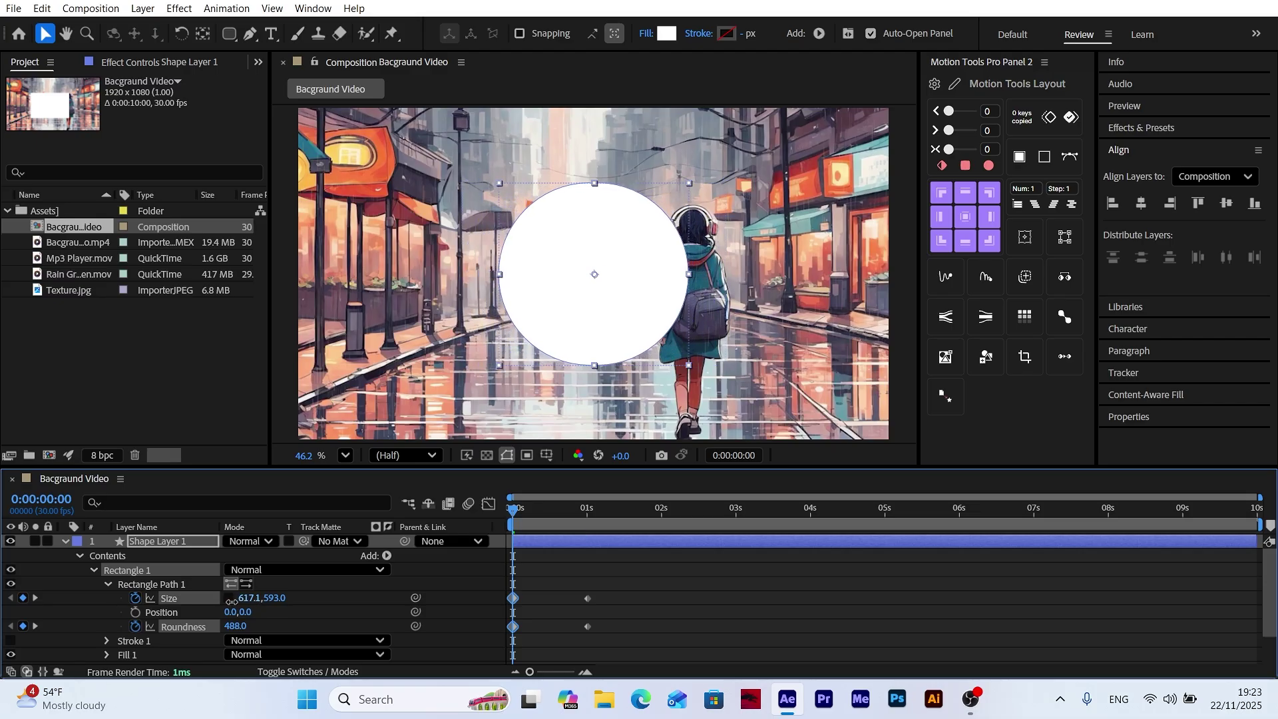
{"action": "left_click", "coordinate": [342, 605]}
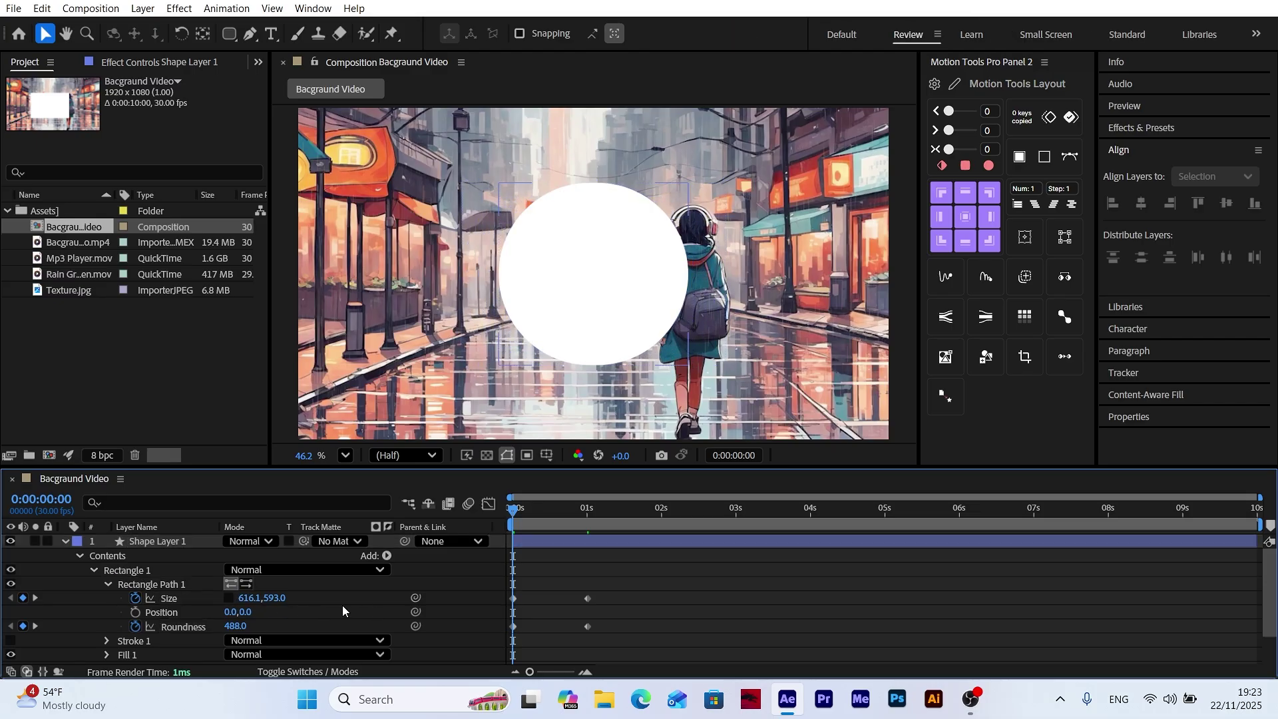
{"action": "scroll", "coordinate": [298, 596], "scroll_direction": "down", "scroll_amount": 1}
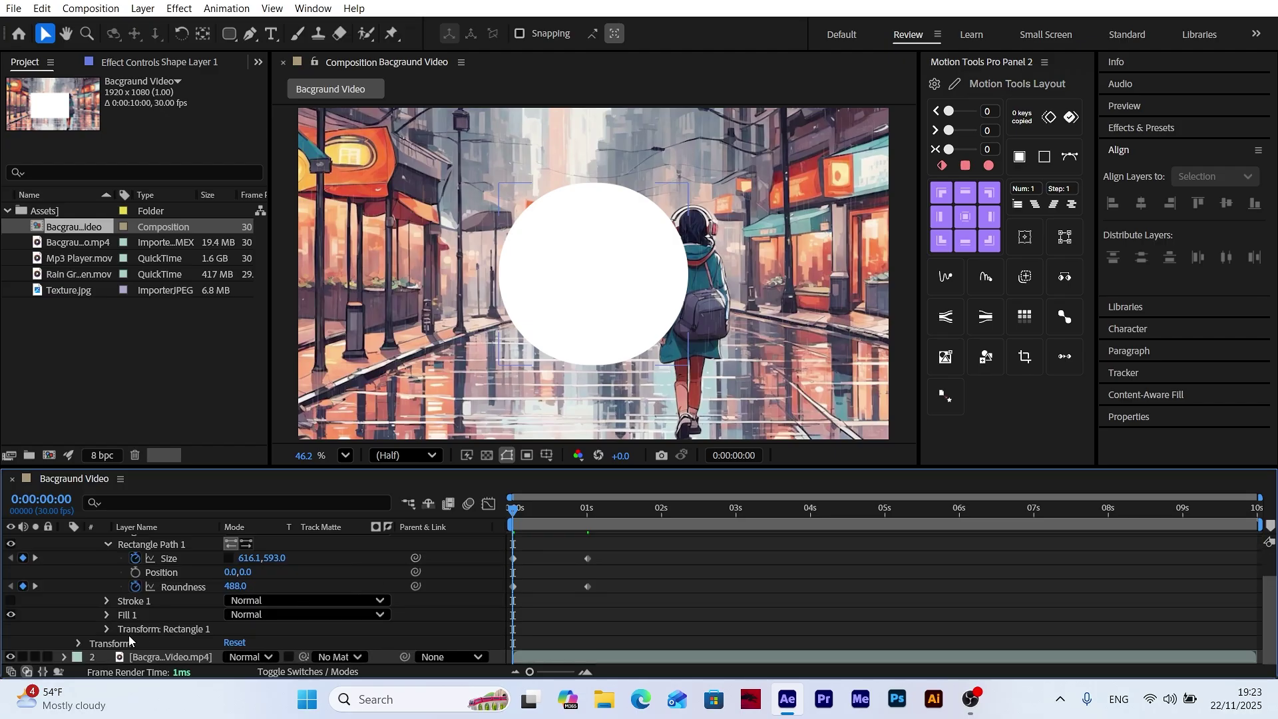
Add a Scale keyframe at 1 second on the shape layer
{"action": "left_click", "coordinate": [107, 644]}
{"action": "left_click", "coordinate": [77, 644]}
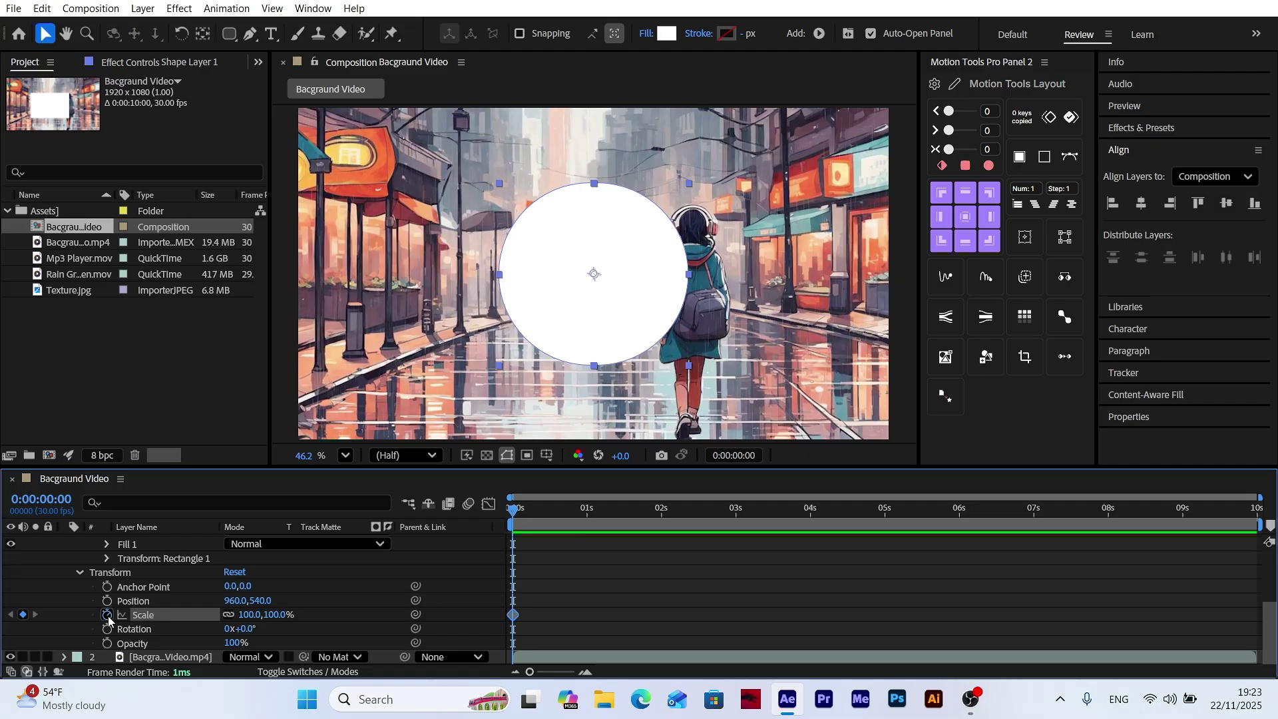
{"action": "scroll", "coordinate": [113, 619], "scroll_direction": "up", "scroll_amount": 2}
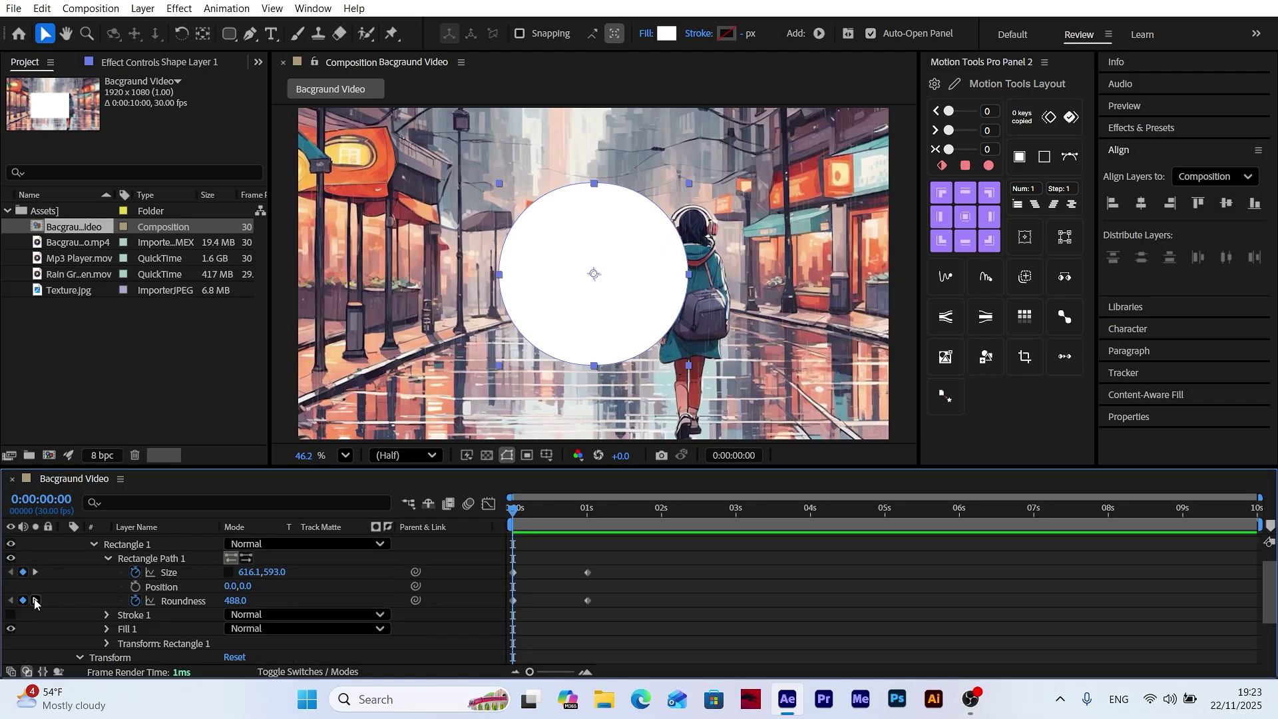
{"action": "left_click", "coordinate": [35, 600]}
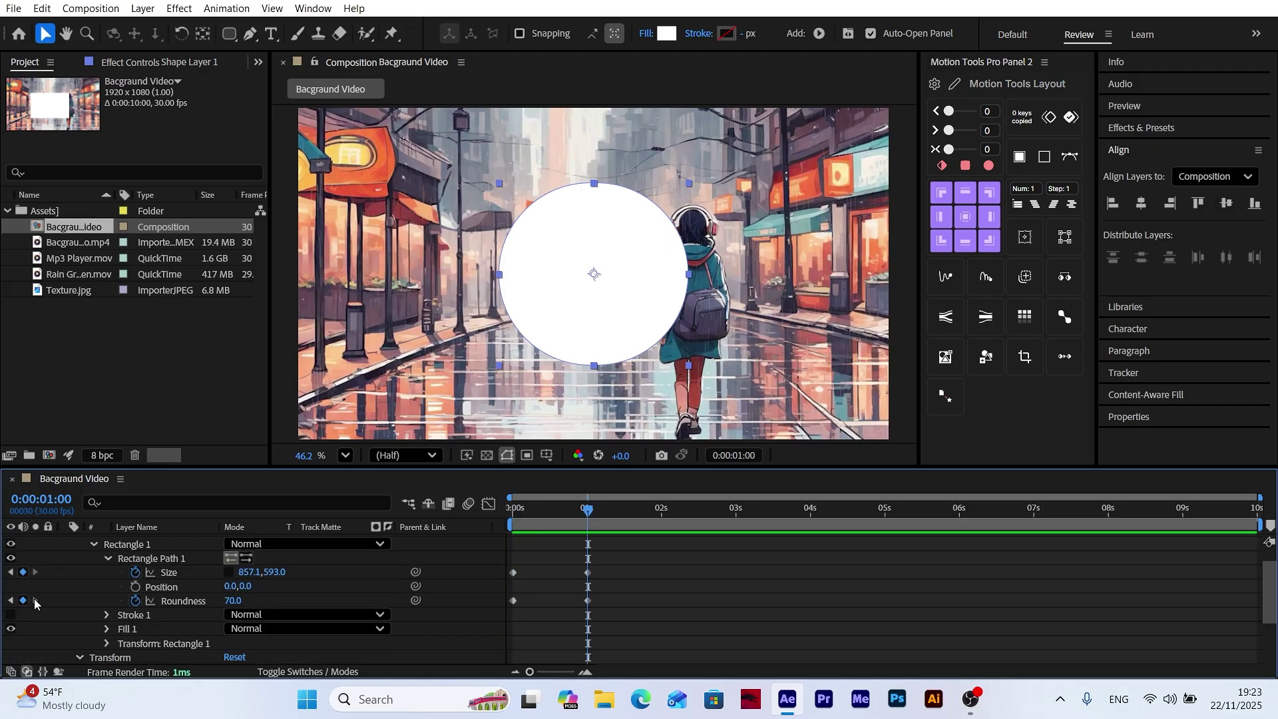
{"action": "scroll", "coordinate": [128, 607], "scroll_direction": "down", "scroll_amount": 2}
{"action": "left_click", "coordinate": [136, 613]}
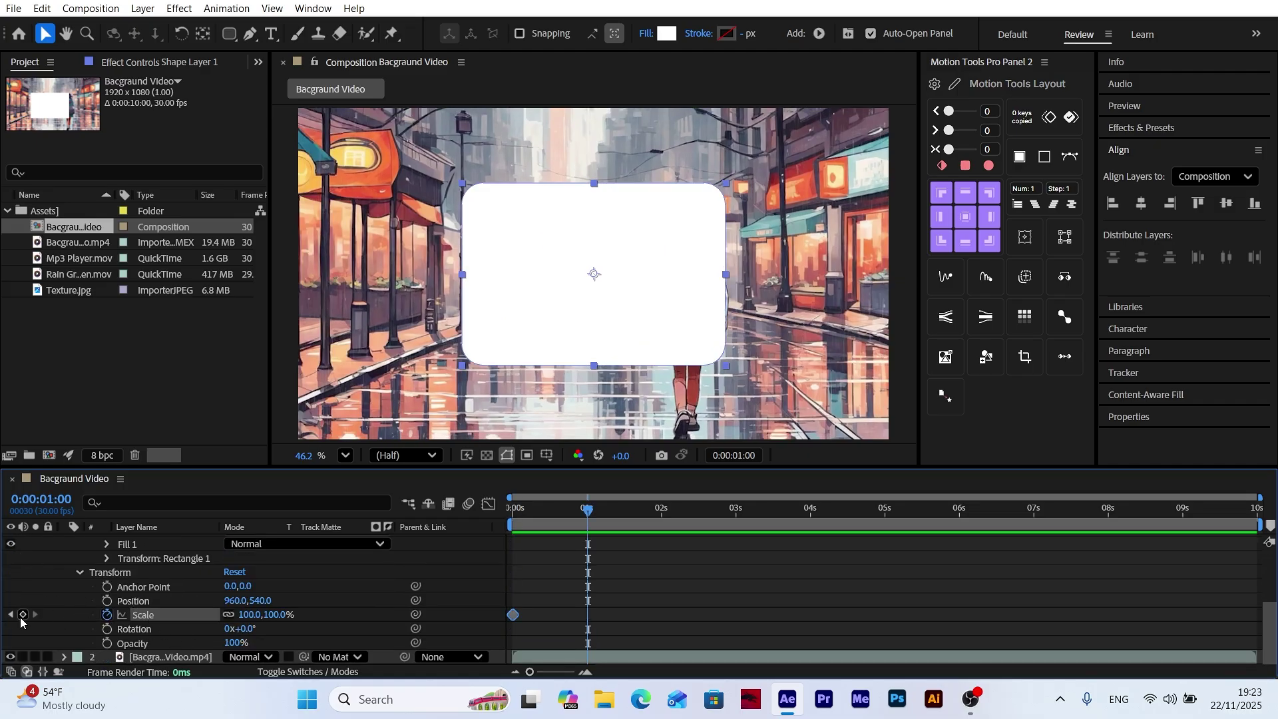
{"action": "left_click", "coordinate": [23, 614]}
Set Scale to 0% at the start and select both Scale keyframes
{"action": "left_click_drag", "start_coordinate": [589, 509], "coordinate": [509, 521]}
{"action": "left_click", "coordinate": [249, 620]}
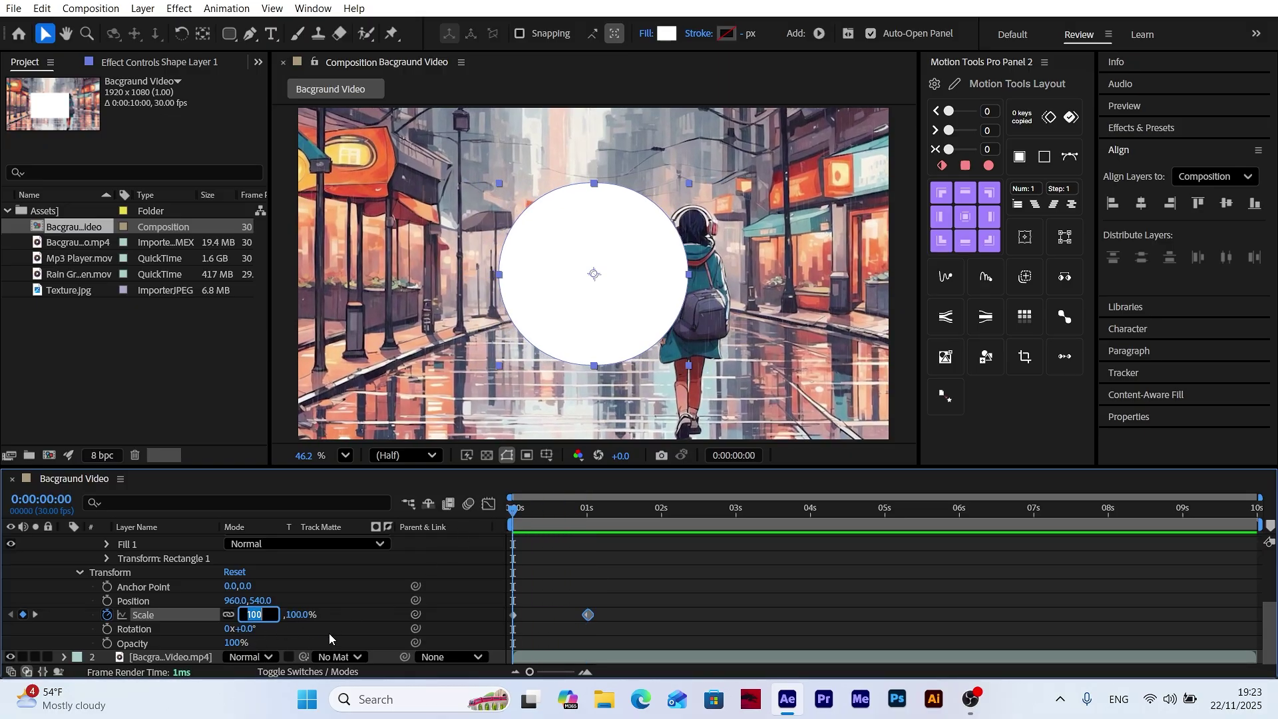
{"action": "type", "text": "0"}
{"action": "key", "text": "Return"}
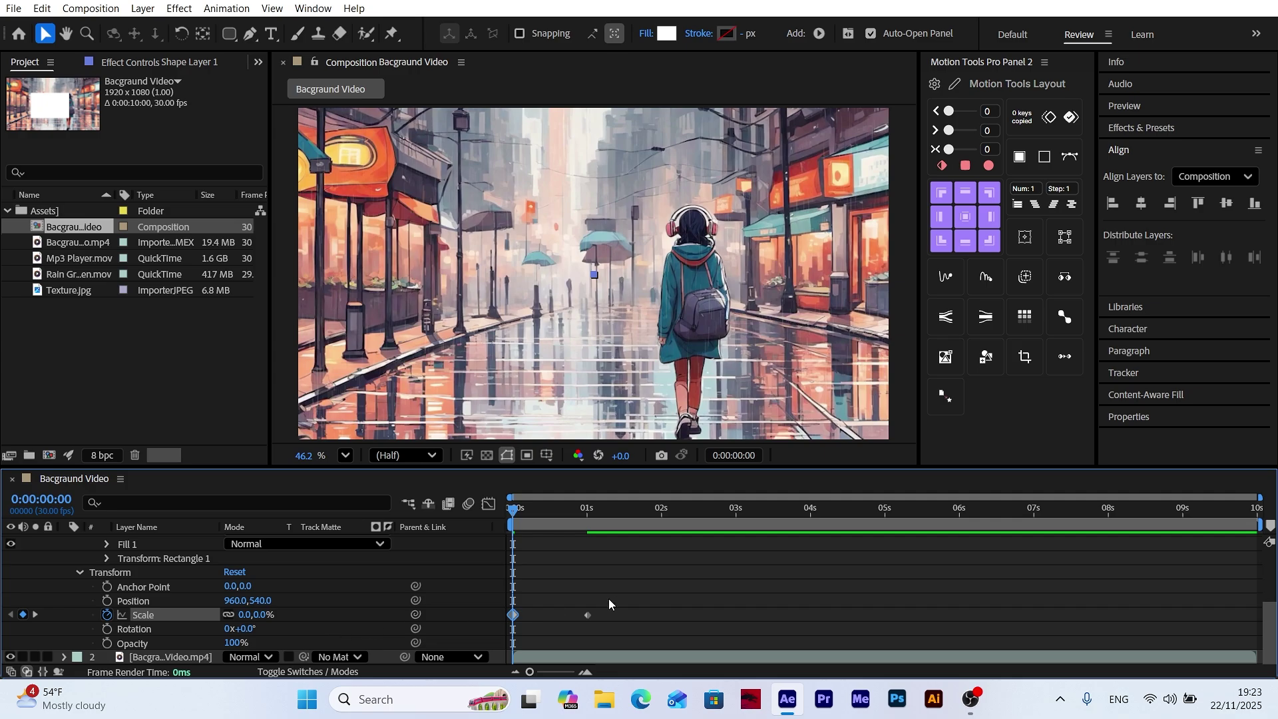
{"action": "left_click_drag", "start_coordinate": [607, 607], "coordinate": [493, 640]}
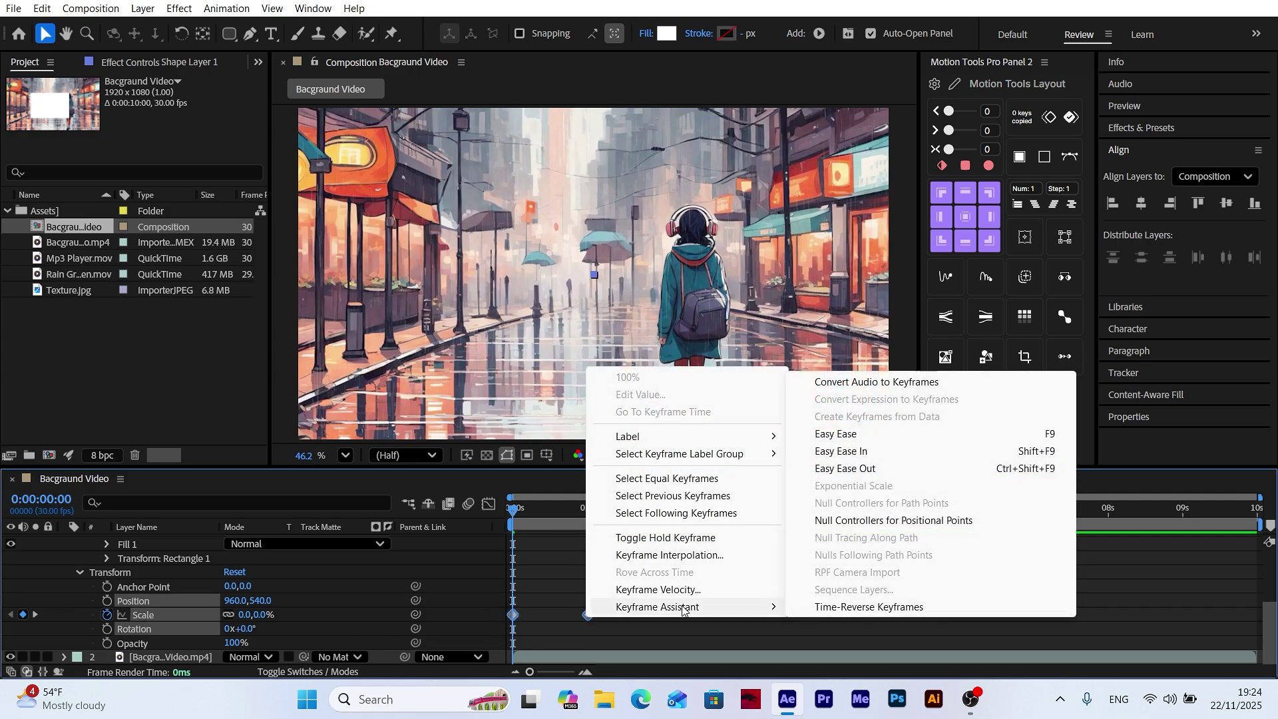
Apply Easy Ease to the Scale keyframes and stretch the 1-second keyframe's influence to 100%
{"action": "left_click", "coordinate": [820, 438]}
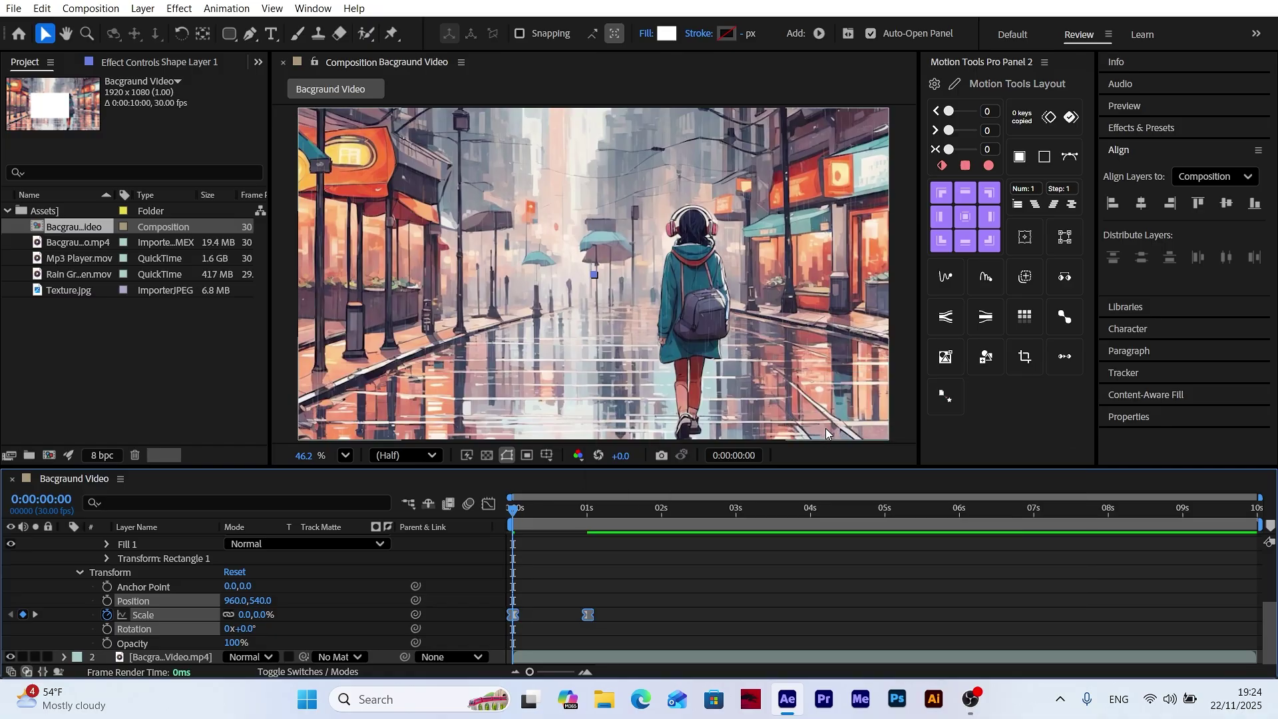
{"action": "left_click", "coordinate": [489, 504]}
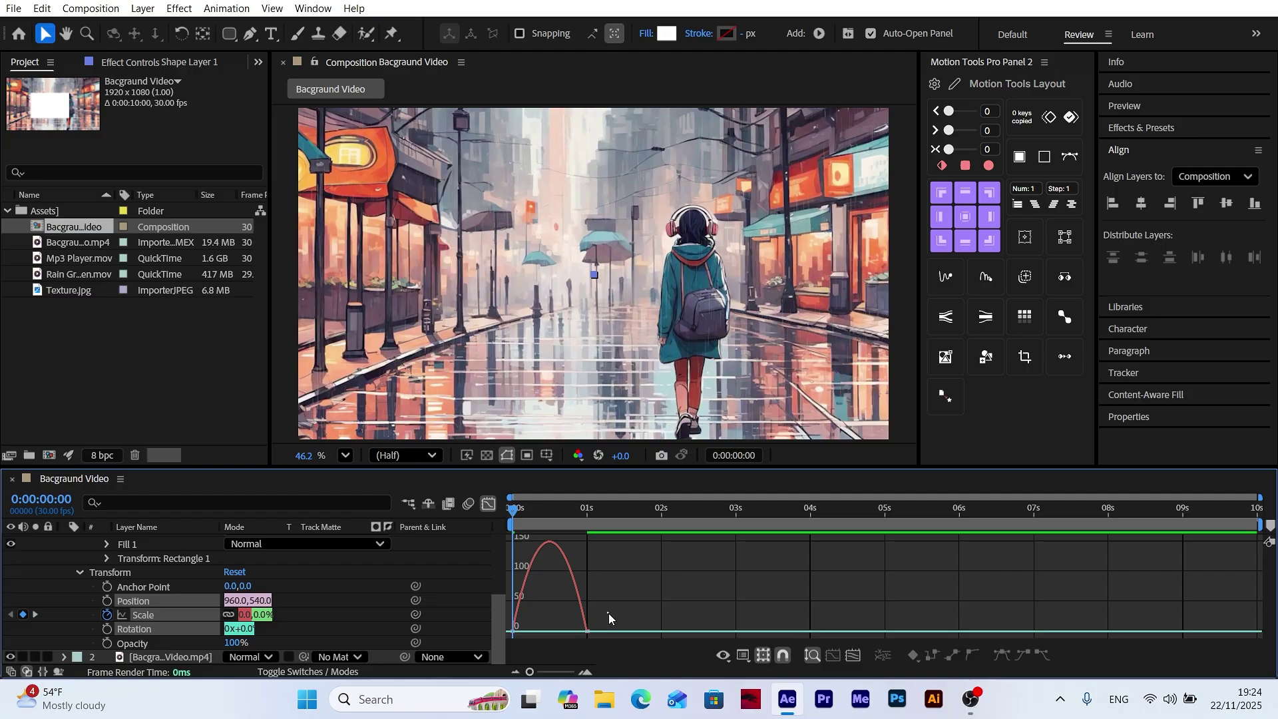
{"action": "left_click_drag", "start_coordinate": [608, 613], "coordinate": [536, 639]}
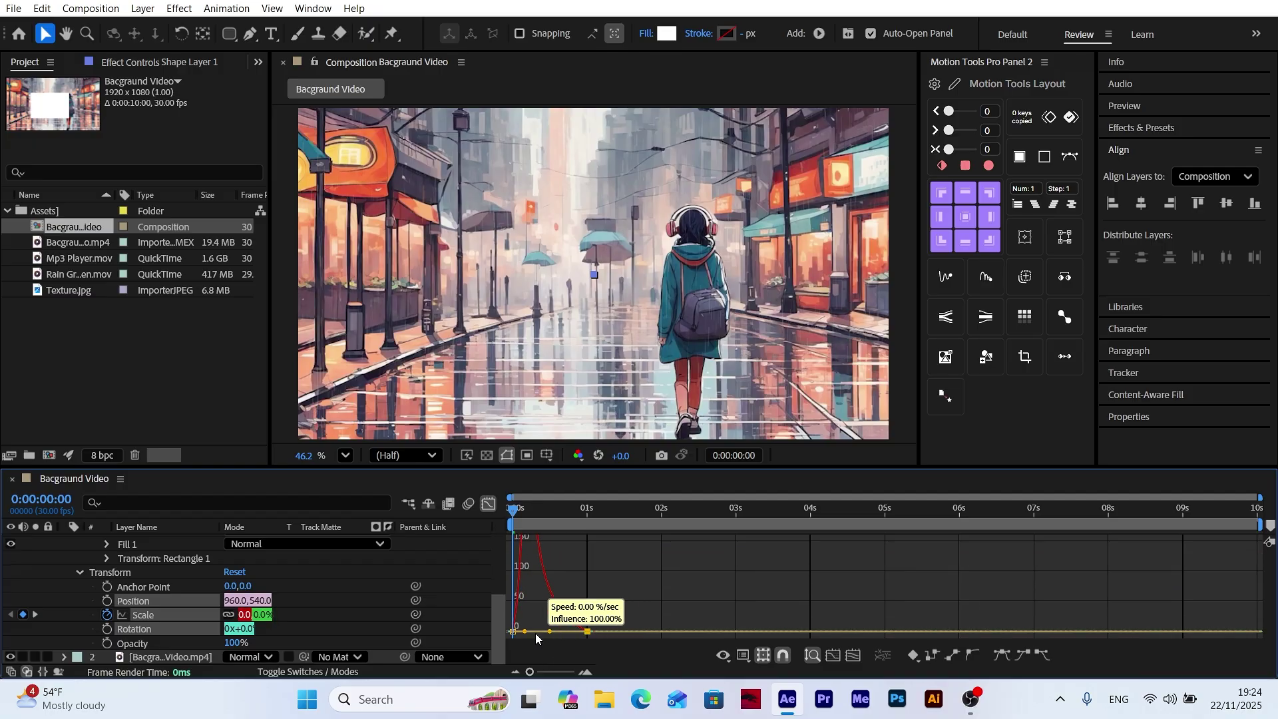
{"action": "left_click", "coordinate": [488, 504]}
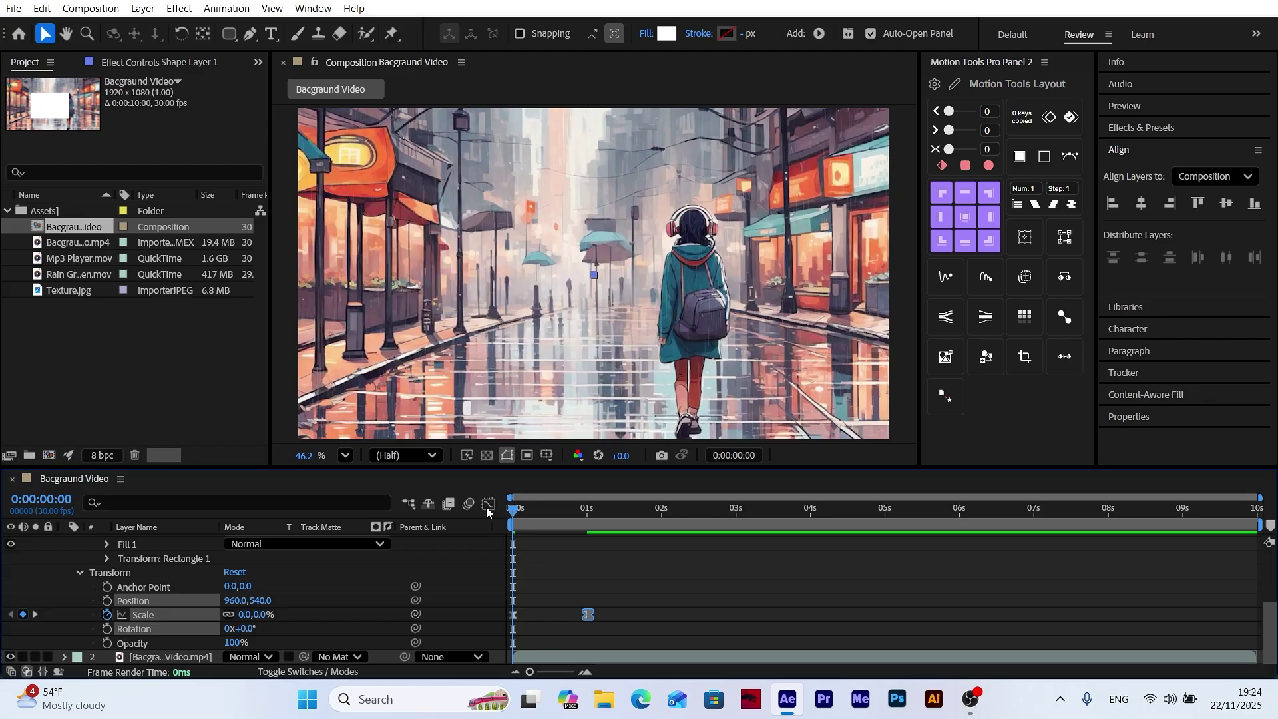
{"action": "scroll", "coordinate": [521, 564], "scroll_direction": "up", "scroll_amount": 5}
Apply Easy Ease to the four Size and Roundness keyframes
{"action": "left_click_drag", "start_coordinate": [530, 521], "coordinate": [562, 517]}
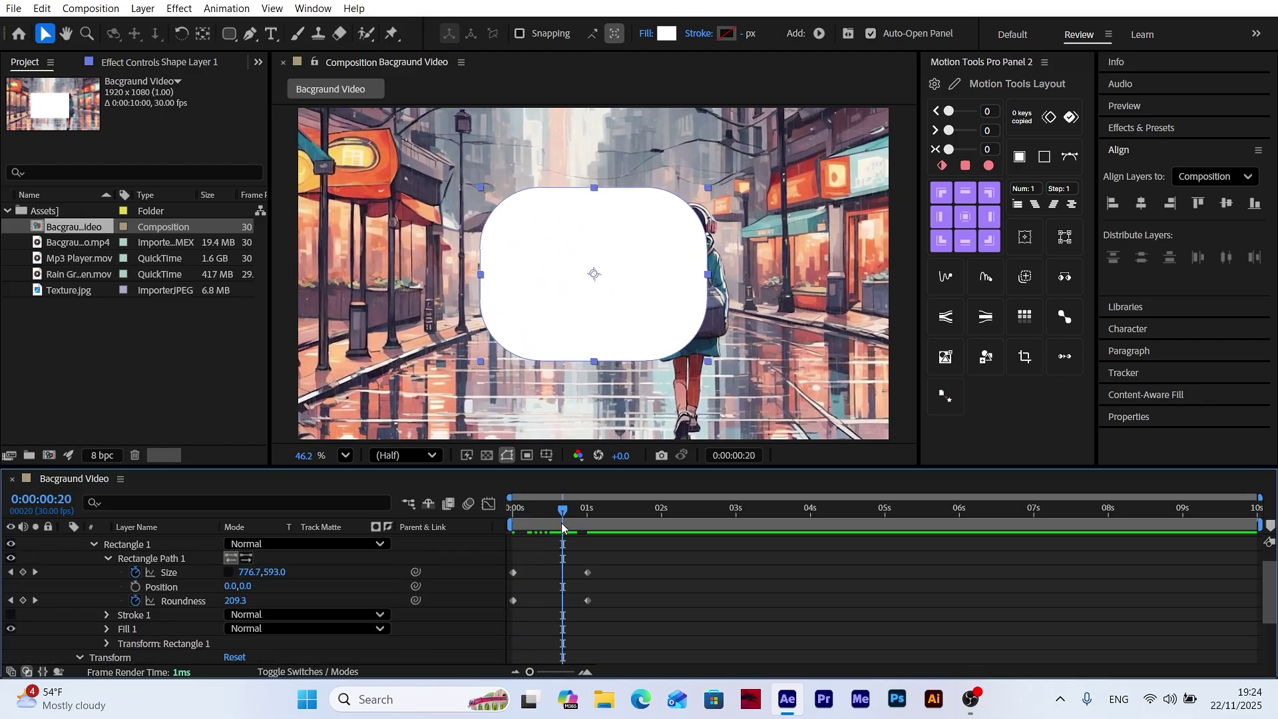
{"action": "left_click_drag", "start_coordinate": [606, 569], "coordinate": [549, 605]}
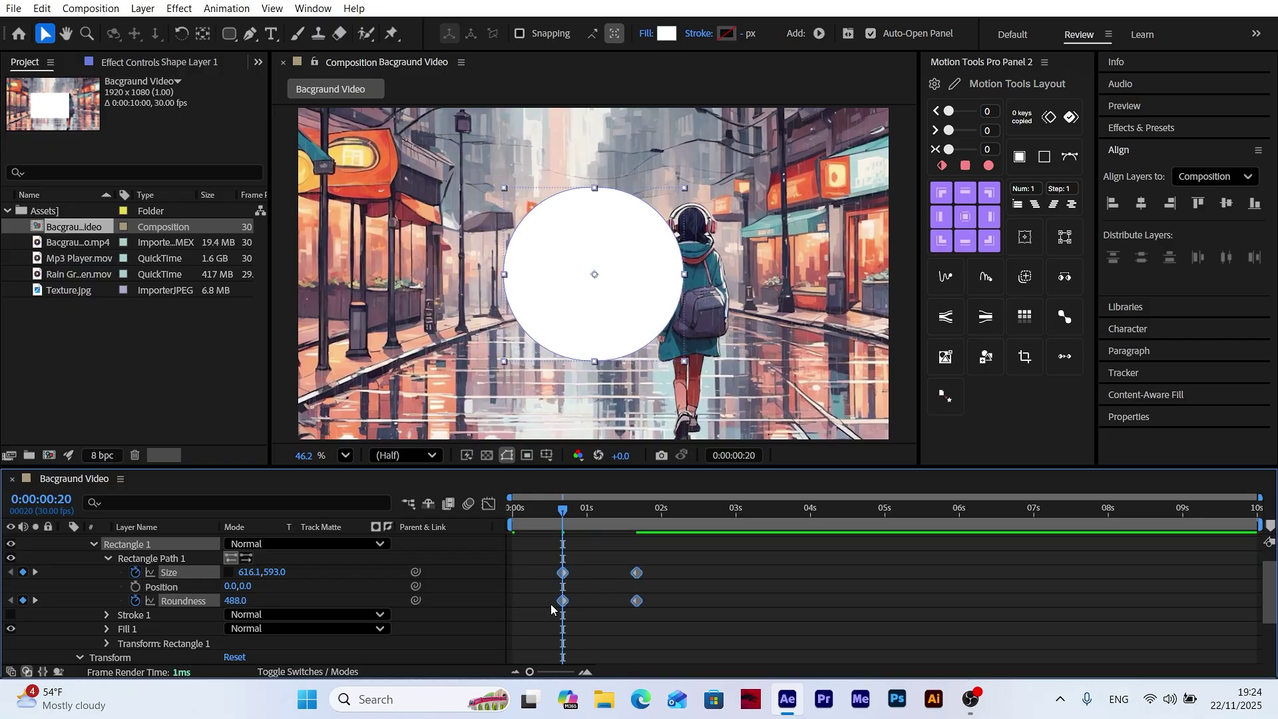
{"action": "right_click", "coordinate": [637, 602]}
{"action": "mouse_move", "coordinate": [732, 591]}
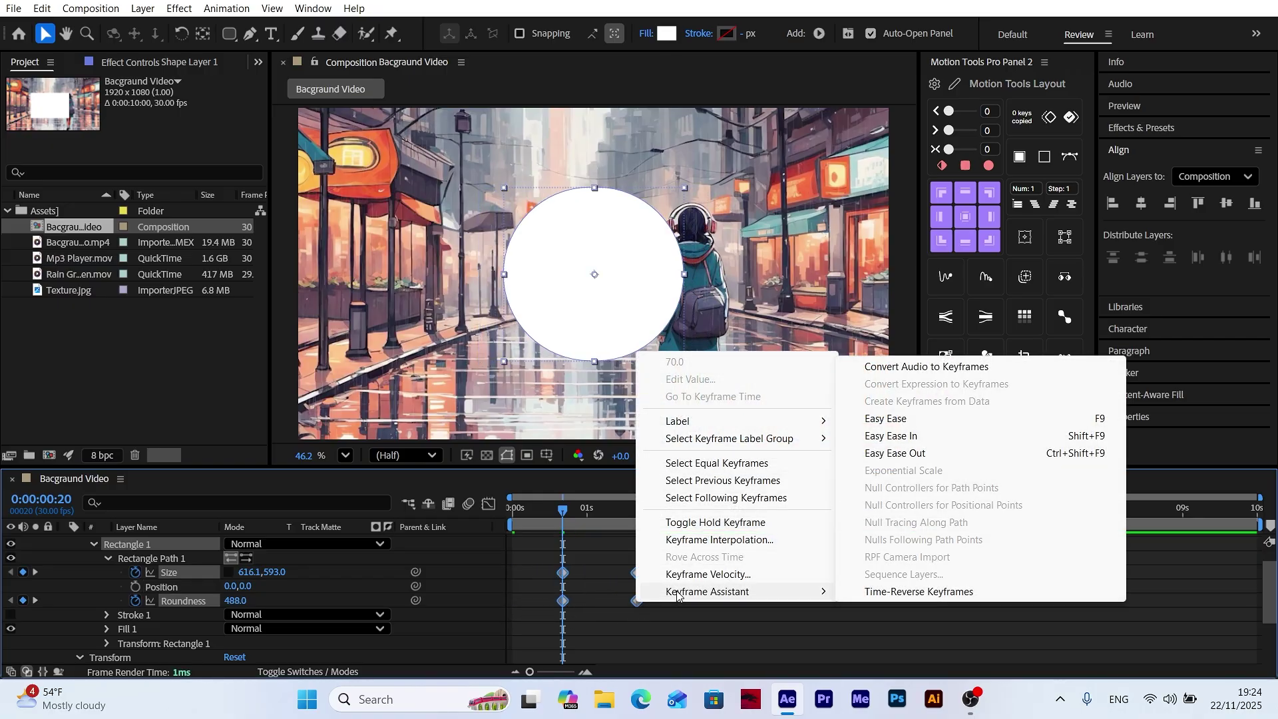
{"action": "left_click", "coordinate": [894, 419]}
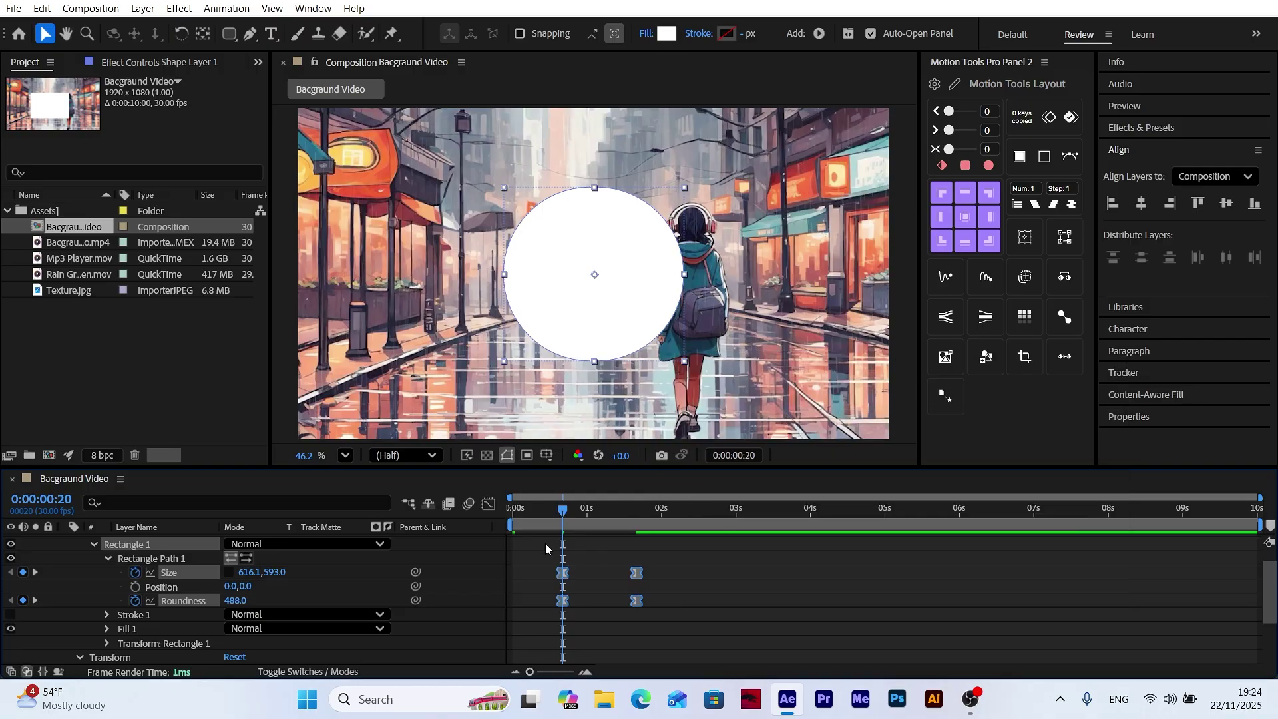
Sharpen the morph's speed curve in the Graph Editor and rewind to the first frame
{"action": "left_click", "coordinate": [488, 503]}
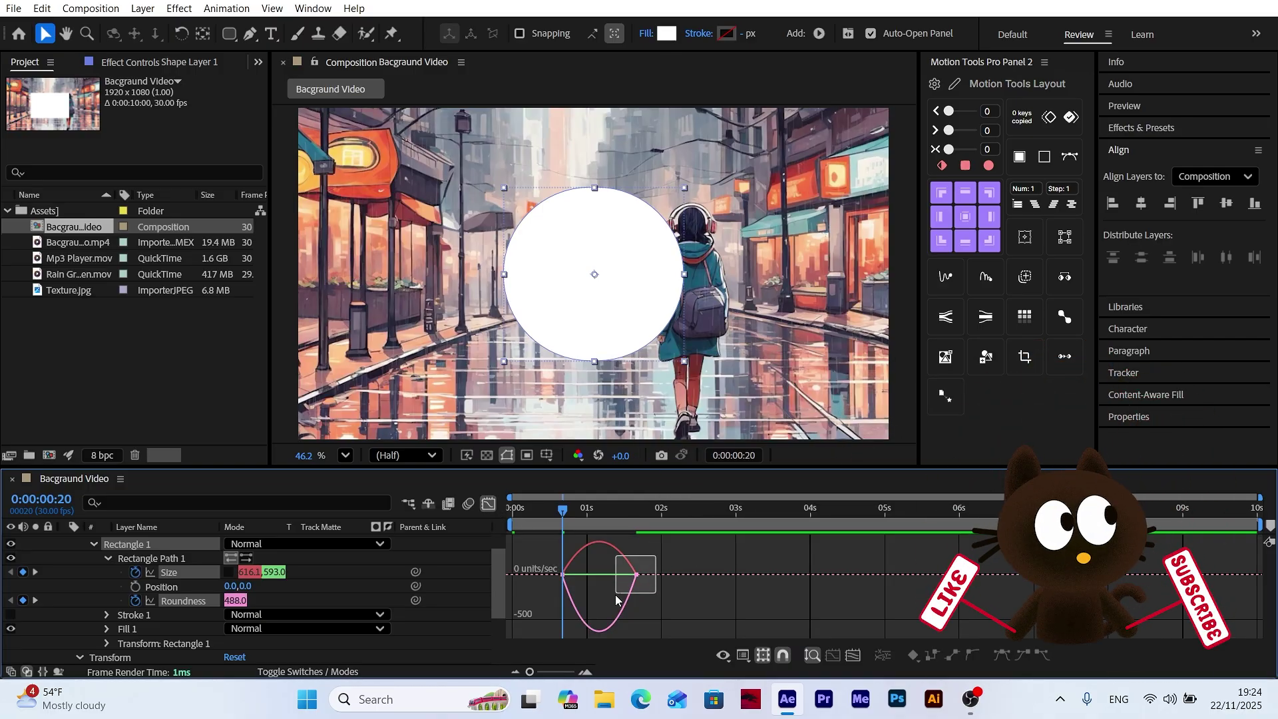
{"action": "left_click", "coordinate": [625, 575]}
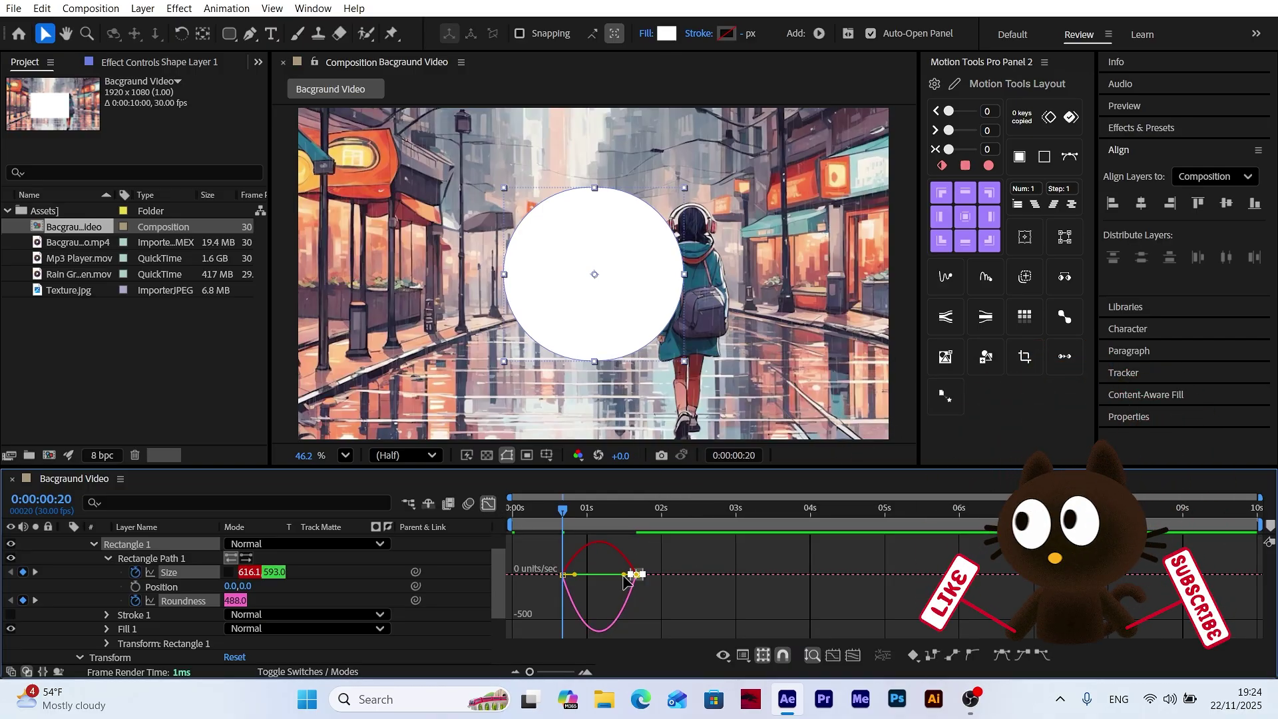
{"action": "left_click", "coordinate": [488, 504]}
{"action": "left_click", "coordinate": [534, 569]}
{"action": "left_click_drag", "start_coordinate": [550, 513], "coordinate": [469, 559]}
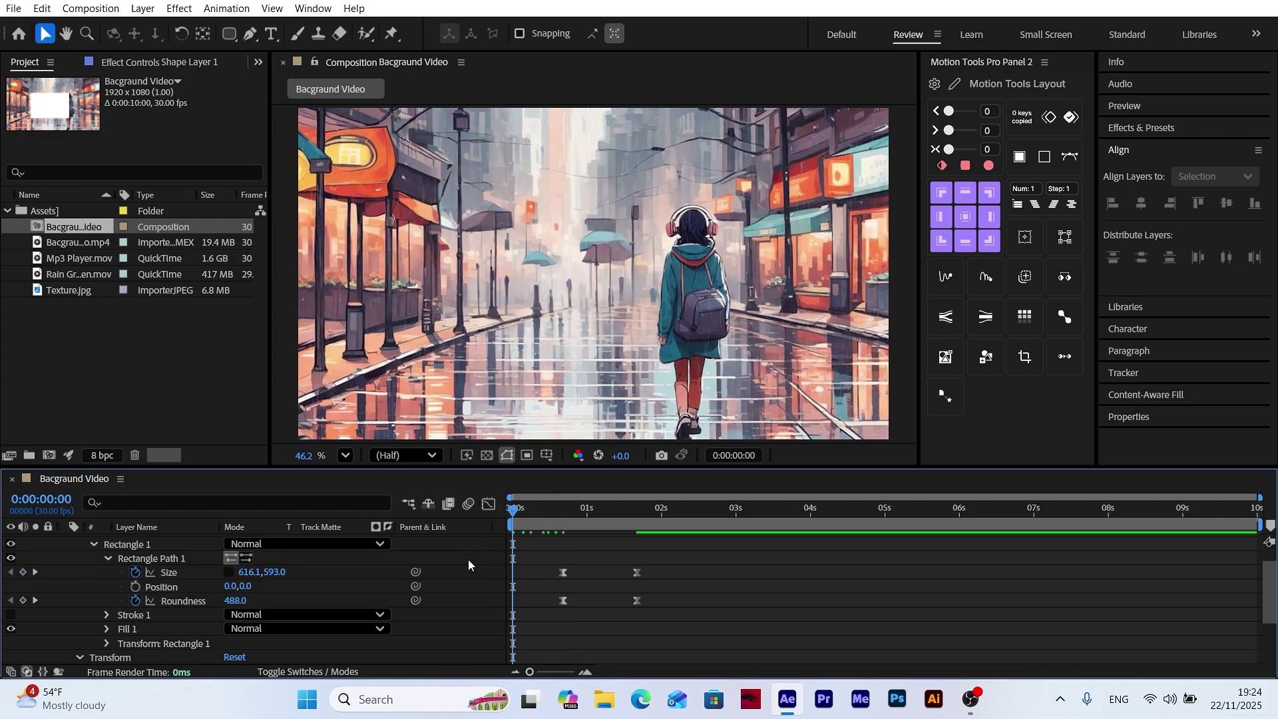
Preview the morph, shift the Roundness keyframes a few frames earlier, and preview again
{"action": "key", "text": "space"}
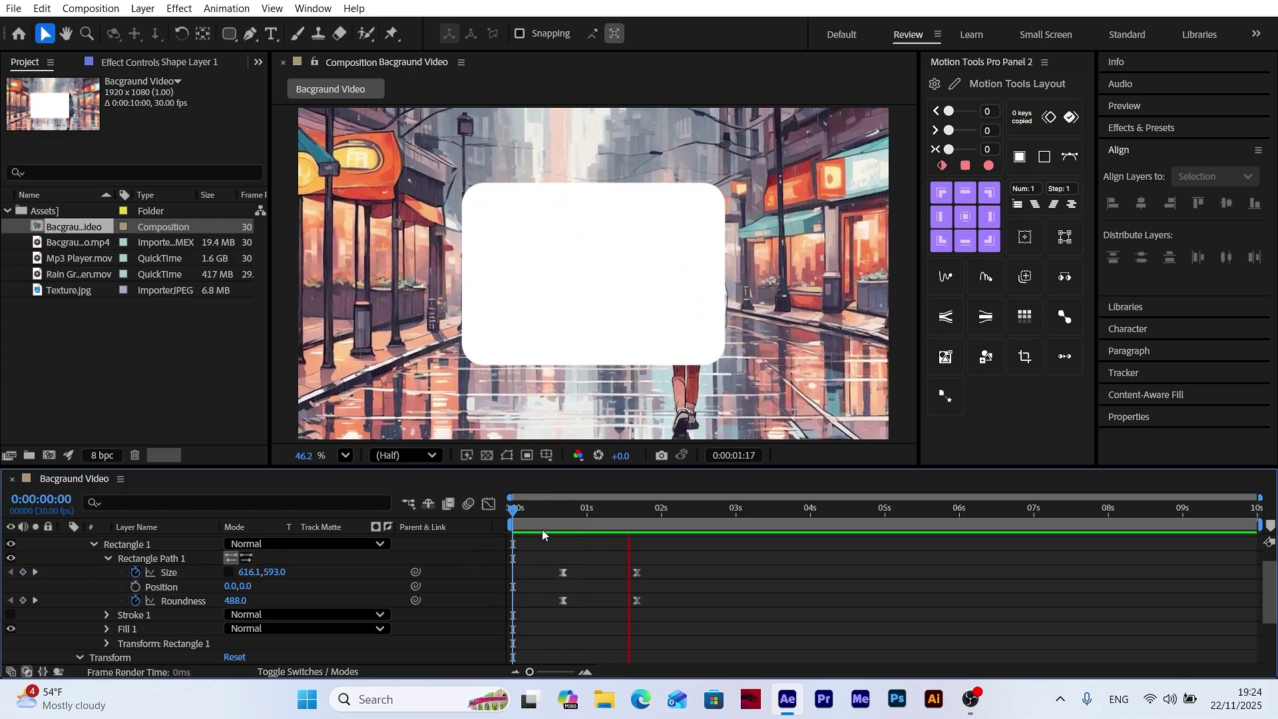
{"action": "left_click", "coordinate": [553, 516]}
{"action": "left_click_drag", "start_coordinate": [553, 515], "coordinate": [536, 516]}
{"action": "left_click_drag", "start_coordinate": [666, 602], "coordinate": [556, 607]}
{"action": "left_click", "coordinate": [454, 601]}
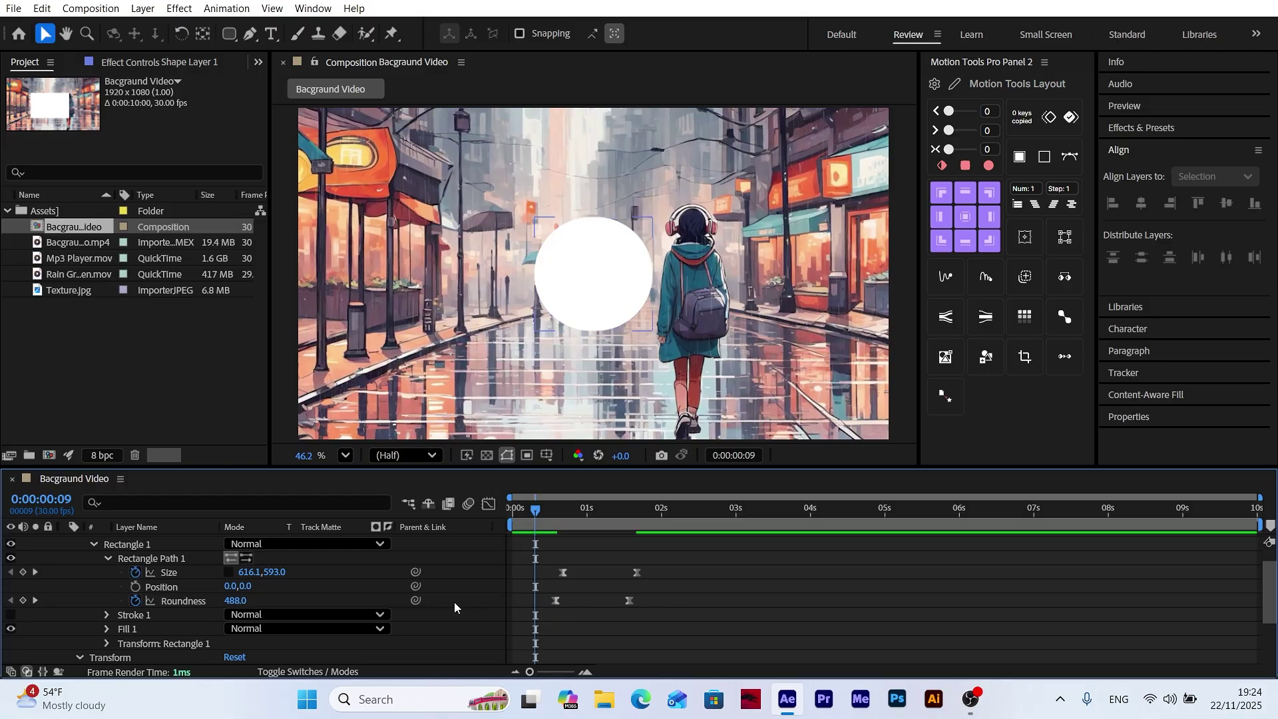
{"action": "key", "text": "space"}
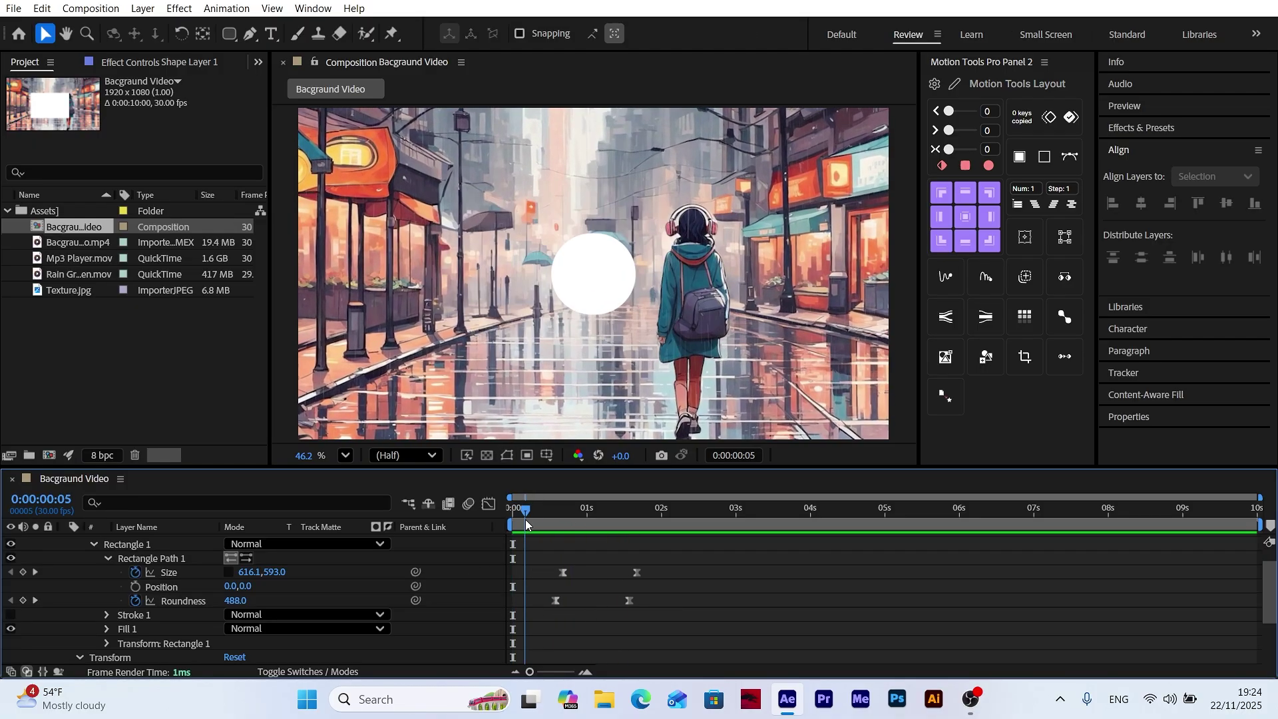
{"action": "left_click", "coordinate": [658, 523]}
{"action": "scroll", "coordinate": [86, 556], "scroll_direction": "up", "scroll_amount": 1}
{"action": "left_click", "coordinate": [65, 541]}
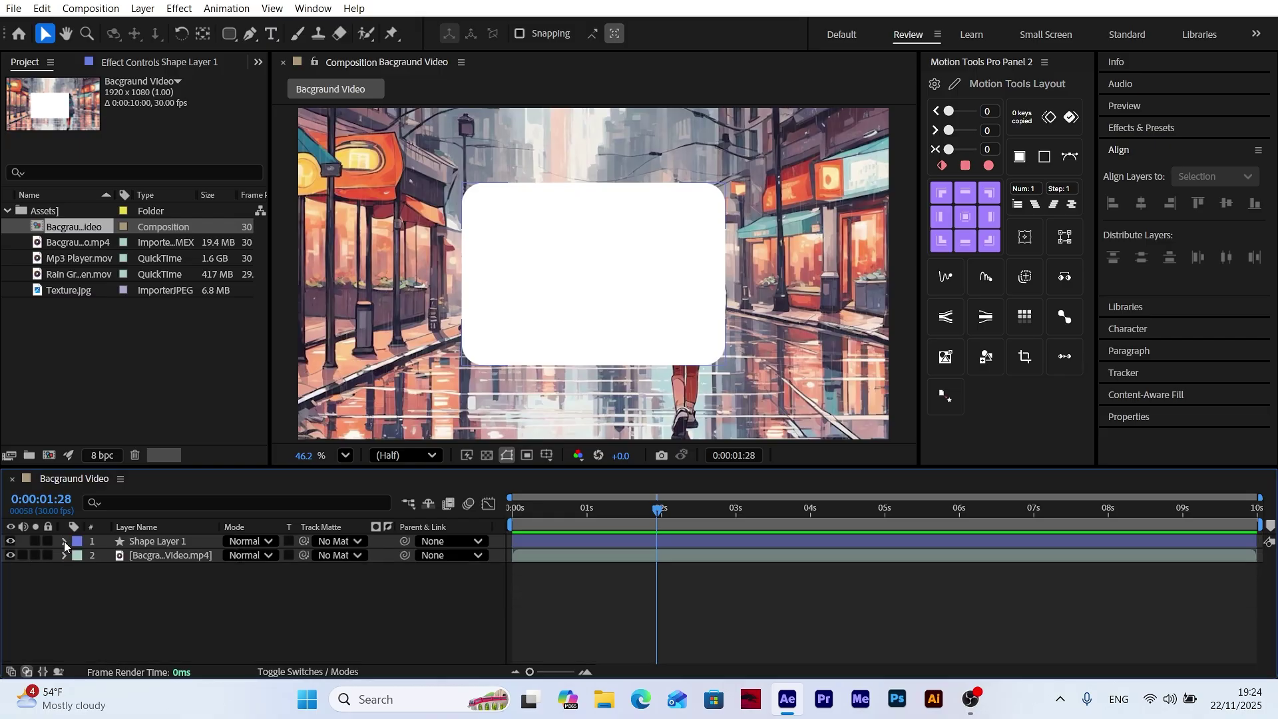
Rename Shape Layer 1 to Main
{"action": "left_click", "coordinate": [156, 542]}
{"action": "right_click", "coordinate": [156, 542]}
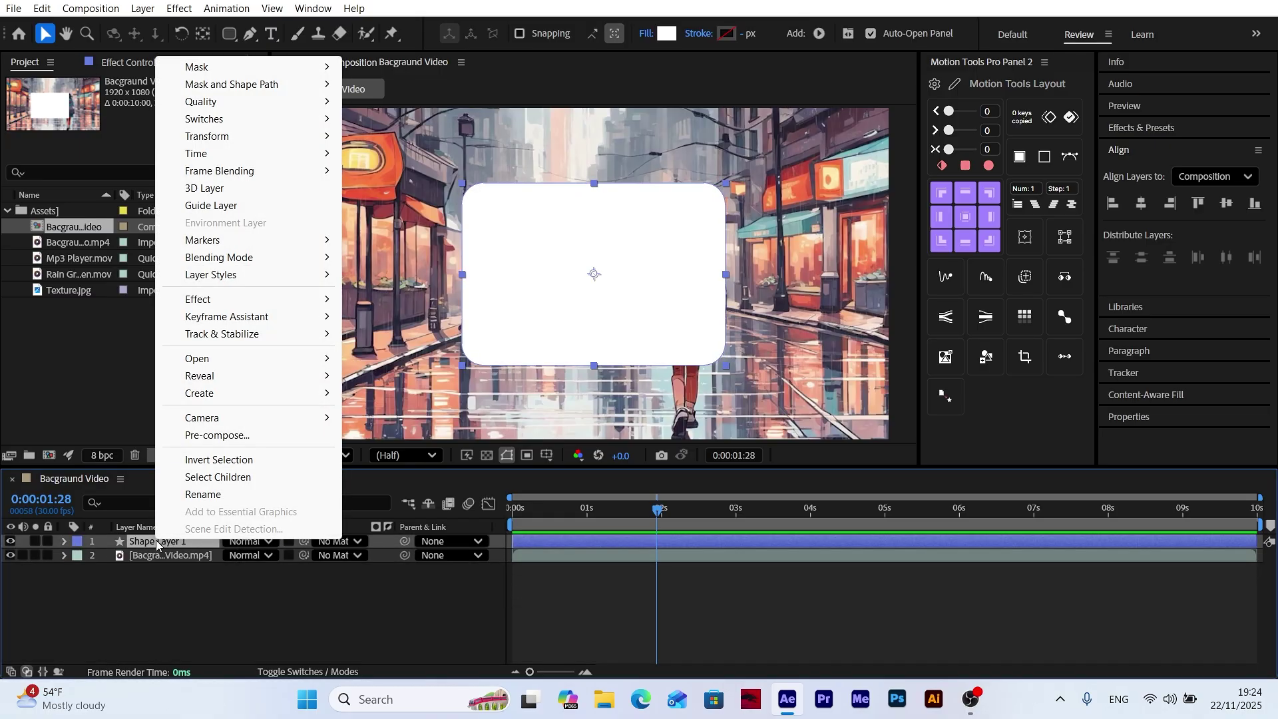
{"action": "left_click", "coordinate": [200, 493]}
{"action": "type", "text": "Main"}
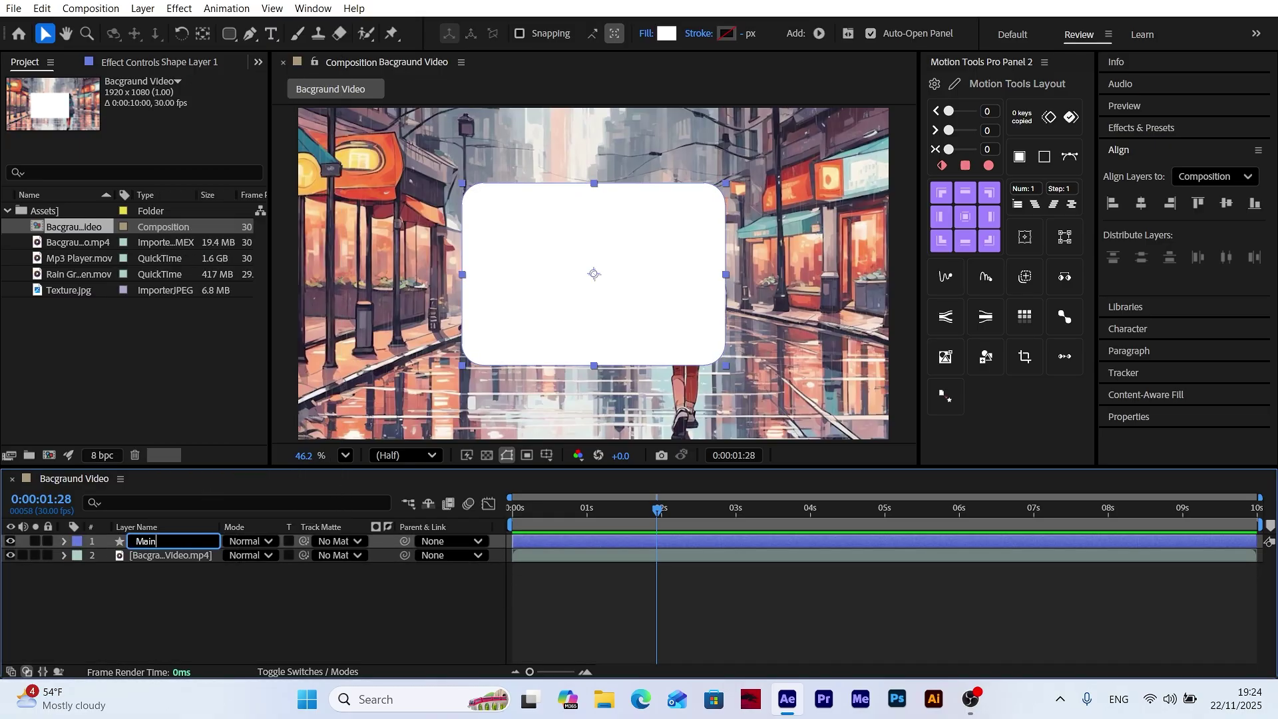
{"action": "key", "text": "Return"}
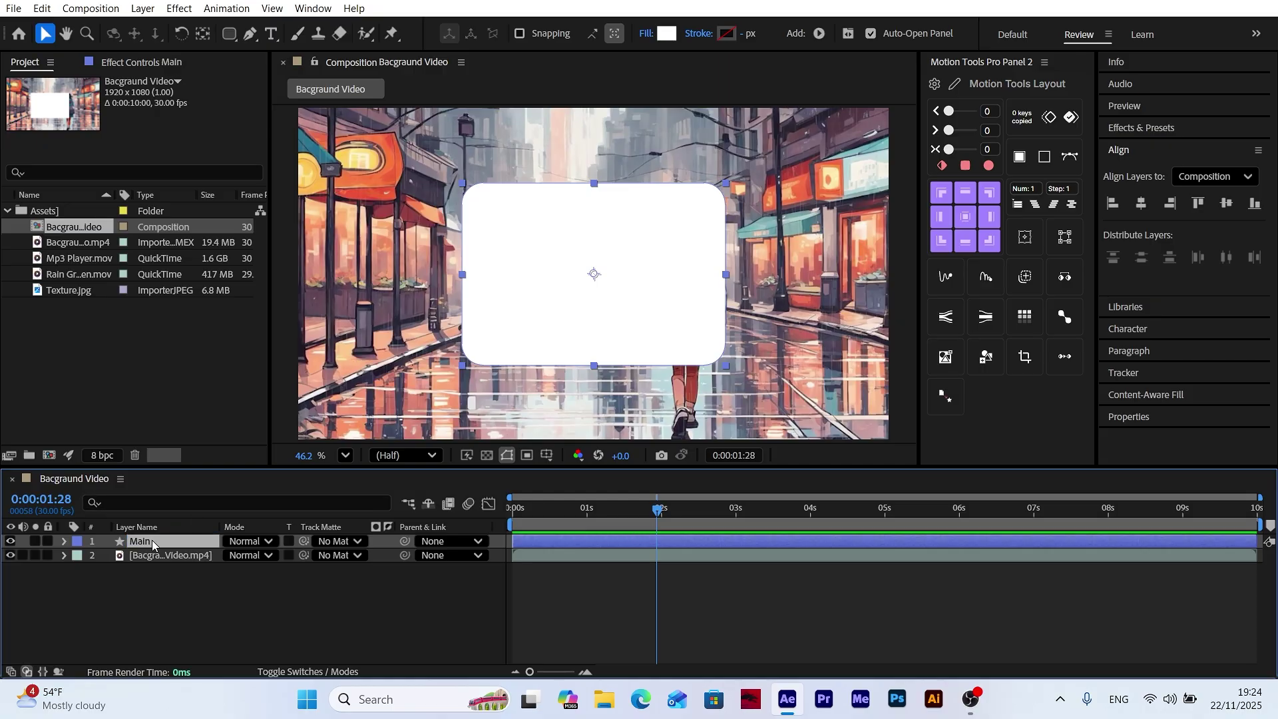
Duplicate Main as Main 2 and hide the original Main layer
{"action": "left_click", "coordinate": [42, 8]}
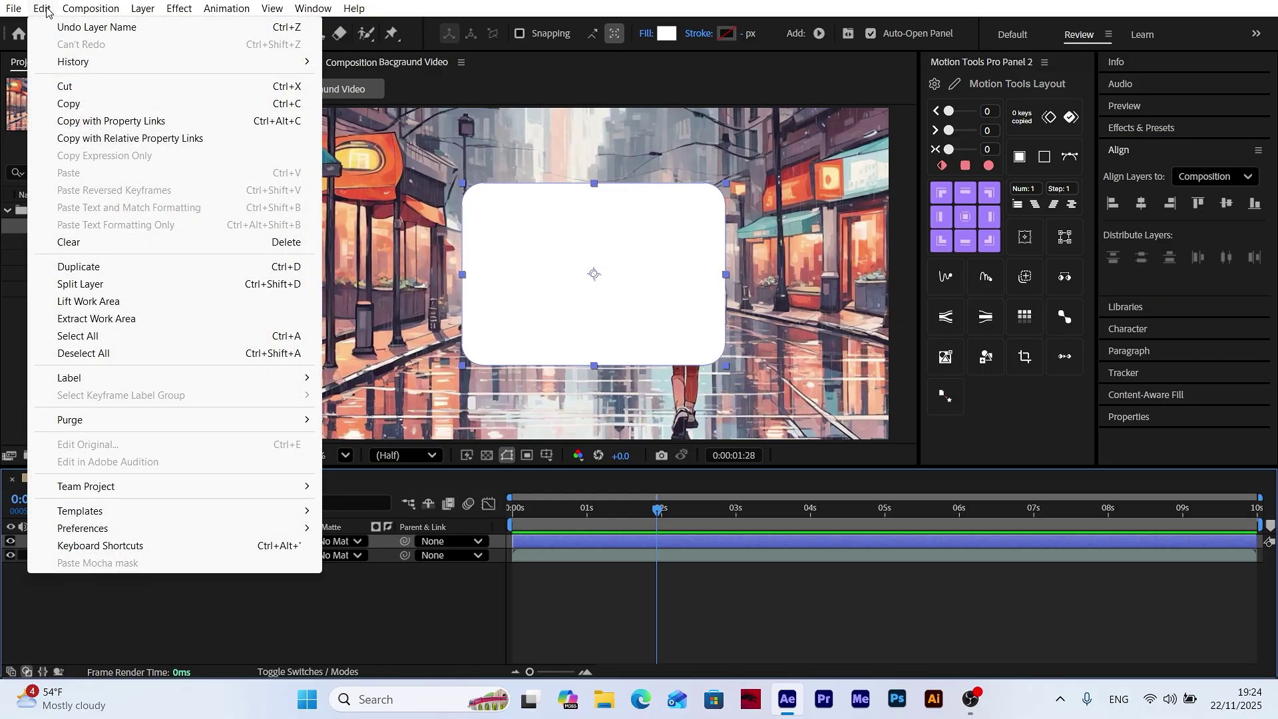
{"action": "left_click", "coordinate": [82, 269]}
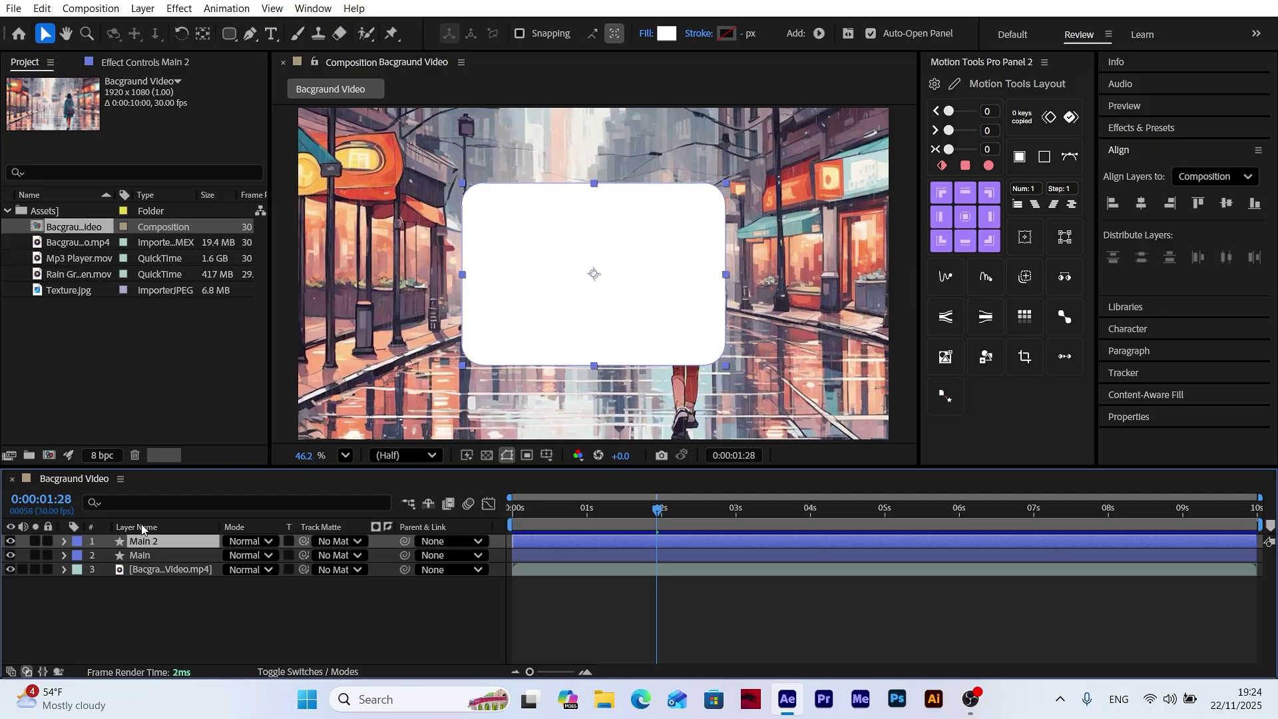
{"action": "left_click", "coordinate": [154, 557]}
{"action": "left_click", "coordinate": [10, 555]}
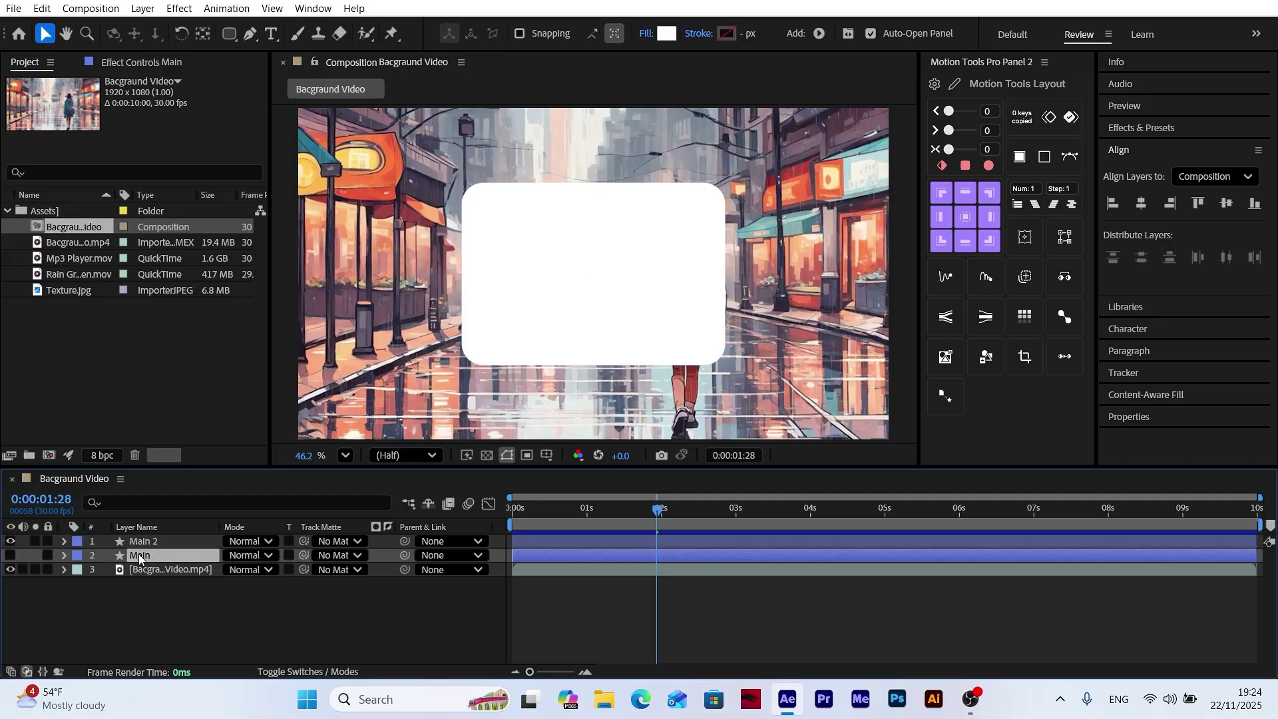
{"action": "left_click", "coordinate": [148, 543]}
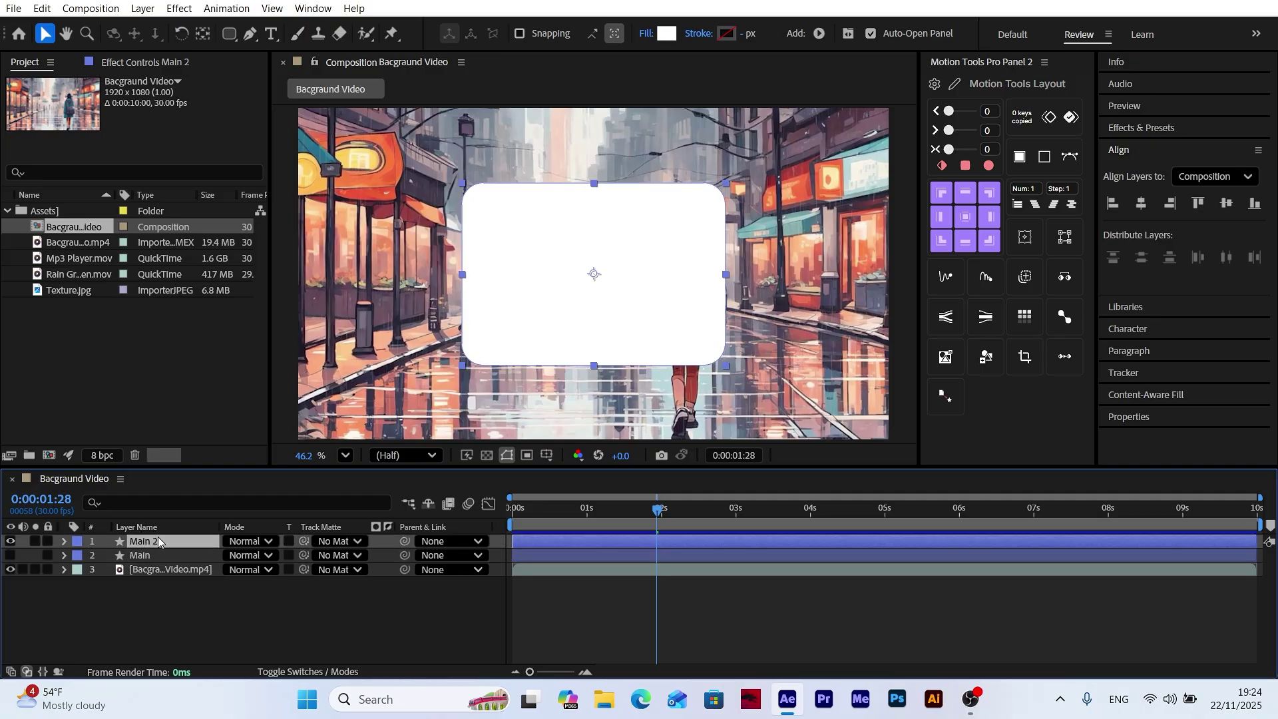
Add a Bevel and Emboss style to Main 2 and set its Fill Opacity to 0%
{"action": "right_click", "coordinate": [151, 546]}
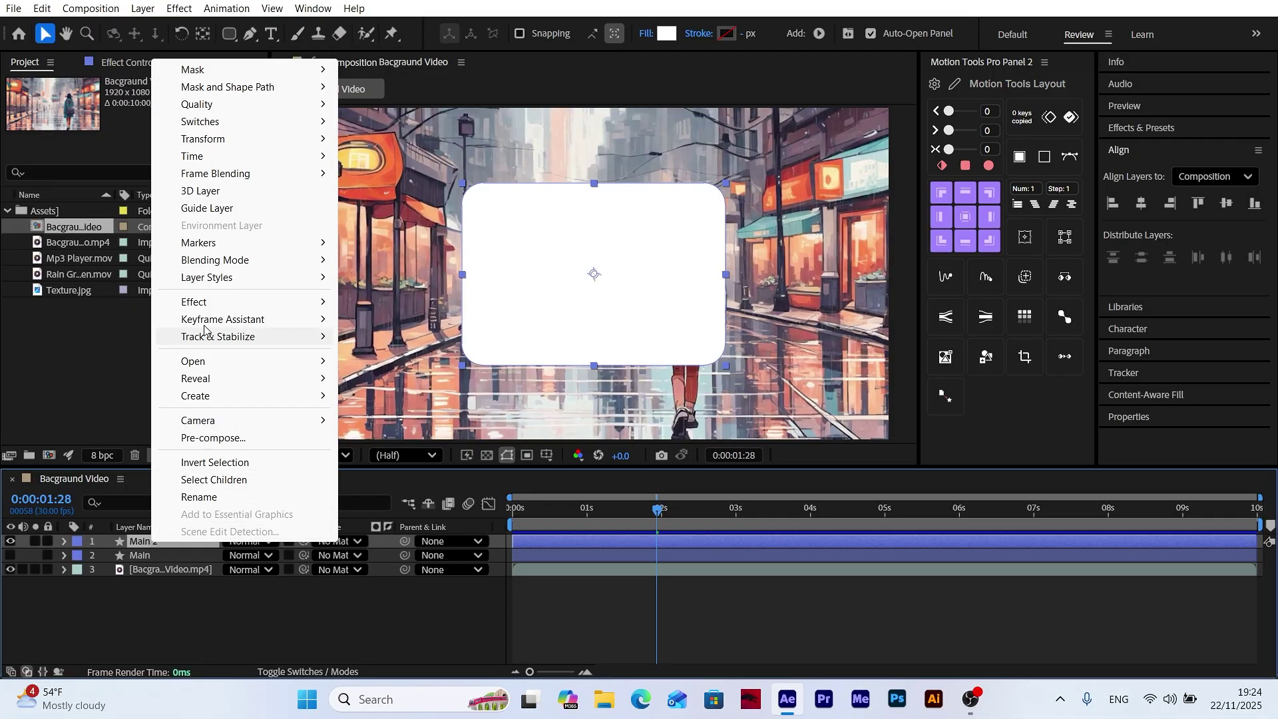
{"action": "mouse_move", "coordinate": [212, 278]}
{"action": "left_click", "coordinate": [404, 406]}
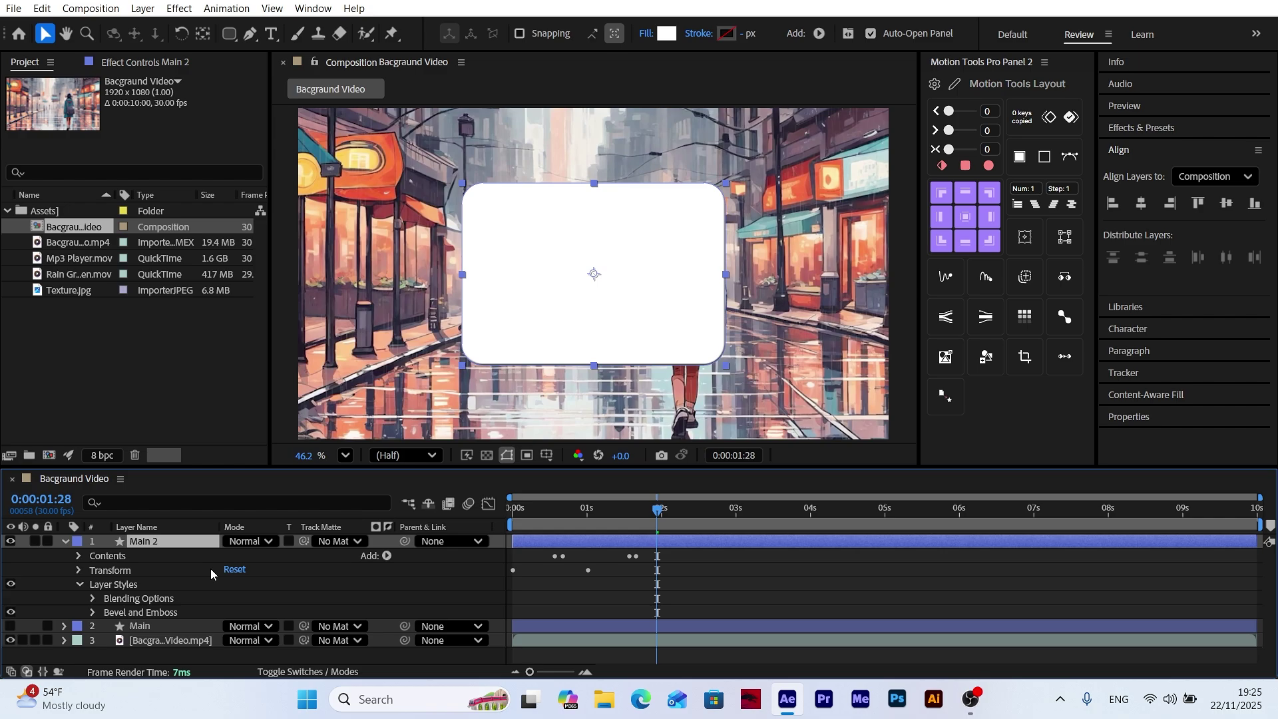
{"action": "left_click", "coordinate": [93, 598]}
{"action": "left_click", "coordinate": [106, 641]}
{"action": "scroll", "coordinate": [102, 645], "scroll_direction": "down", "scroll_amount": 2}
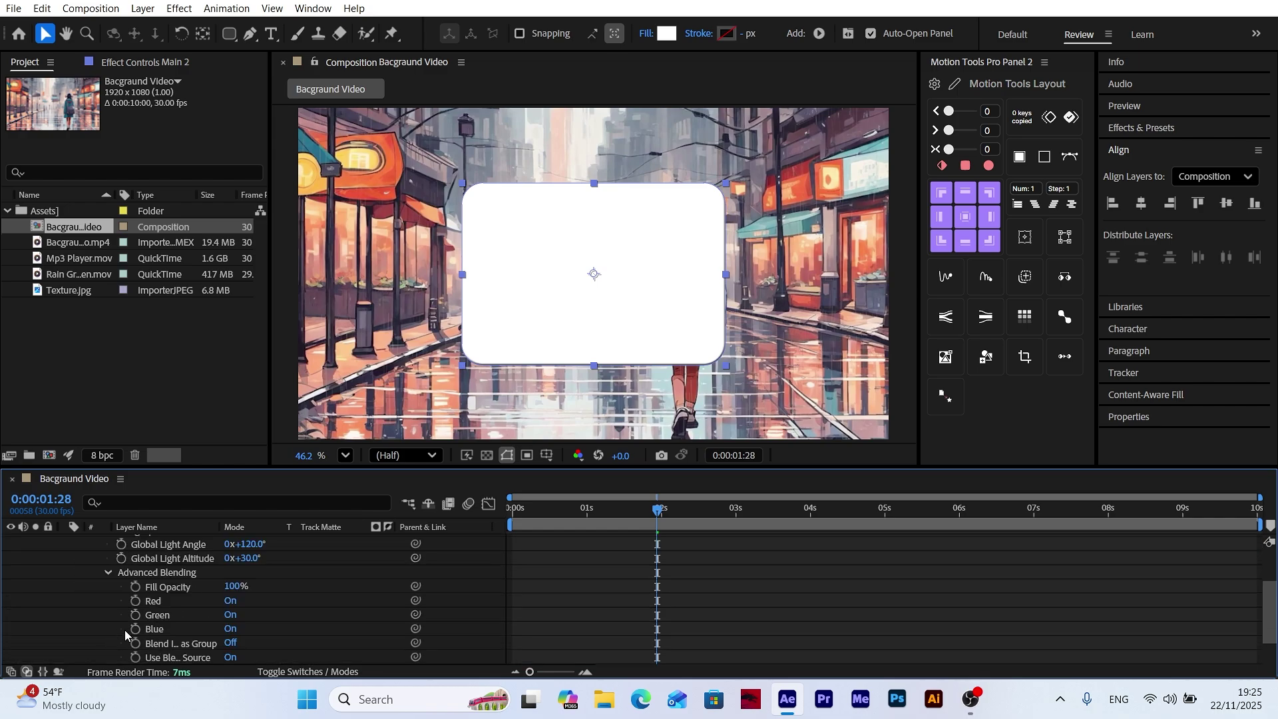
{"action": "left_click", "coordinate": [231, 586]}
{"action": "type", "text": "0"}
{"action": "key", "text": "Return"}
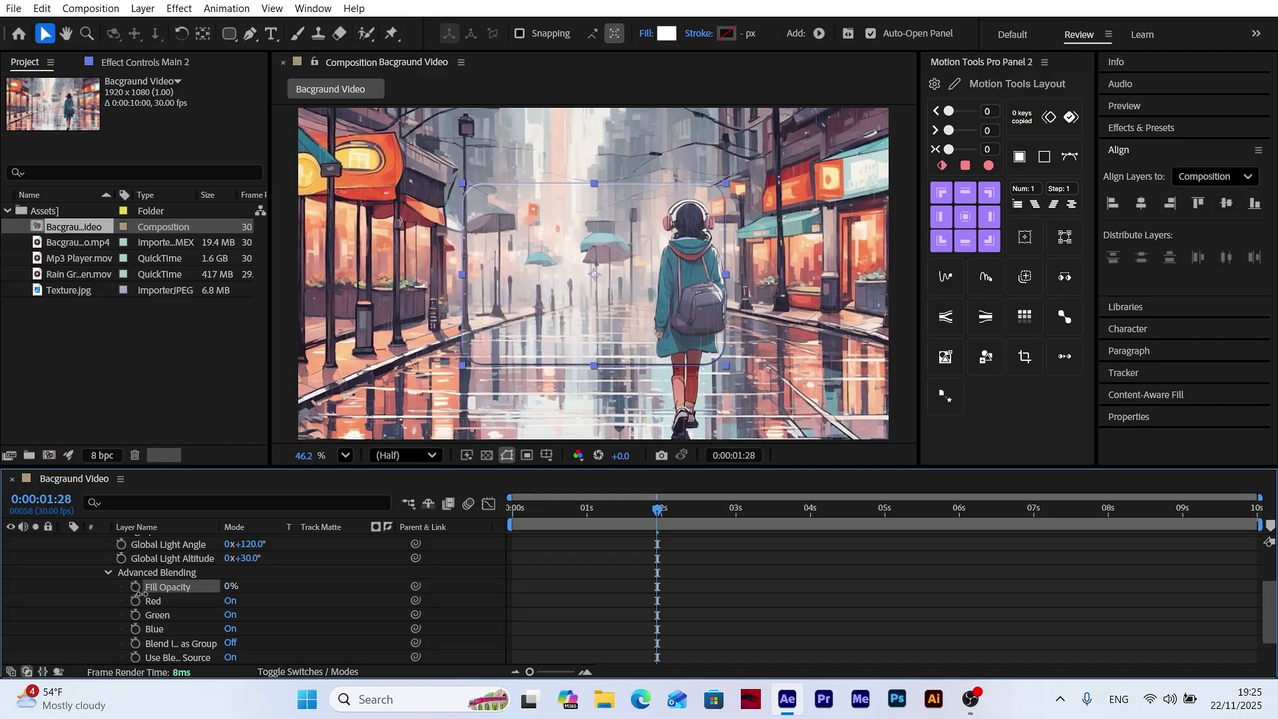
{"action": "left_click", "coordinate": [107, 572]}
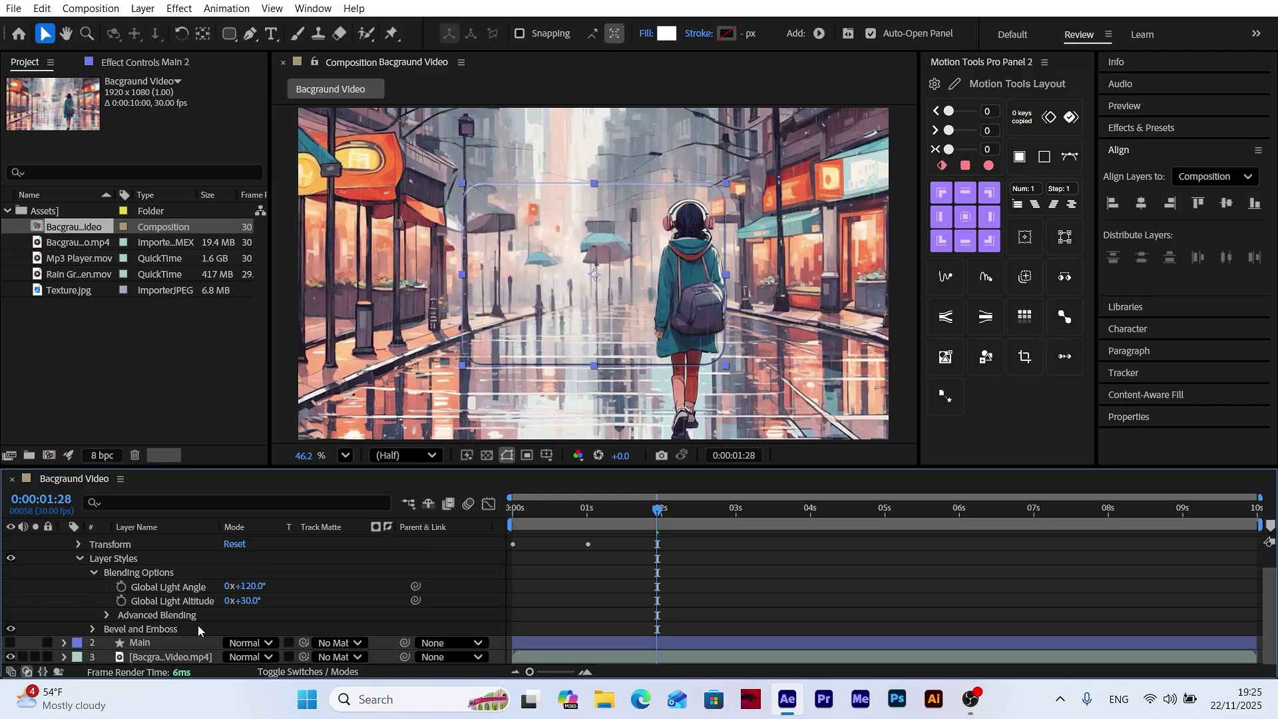
Set the bevel Shadow Mode to Normal and its Size to 3
{"action": "left_click", "coordinate": [92, 629]}
{"action": "scroll", "coordinate": [96, 629], "scroll_direction": "down", "scroll_amount": 4}
{"action": "scroll", "coordinate": [174, 650], "scroll_direction": "down", "scroll_amount": 3}
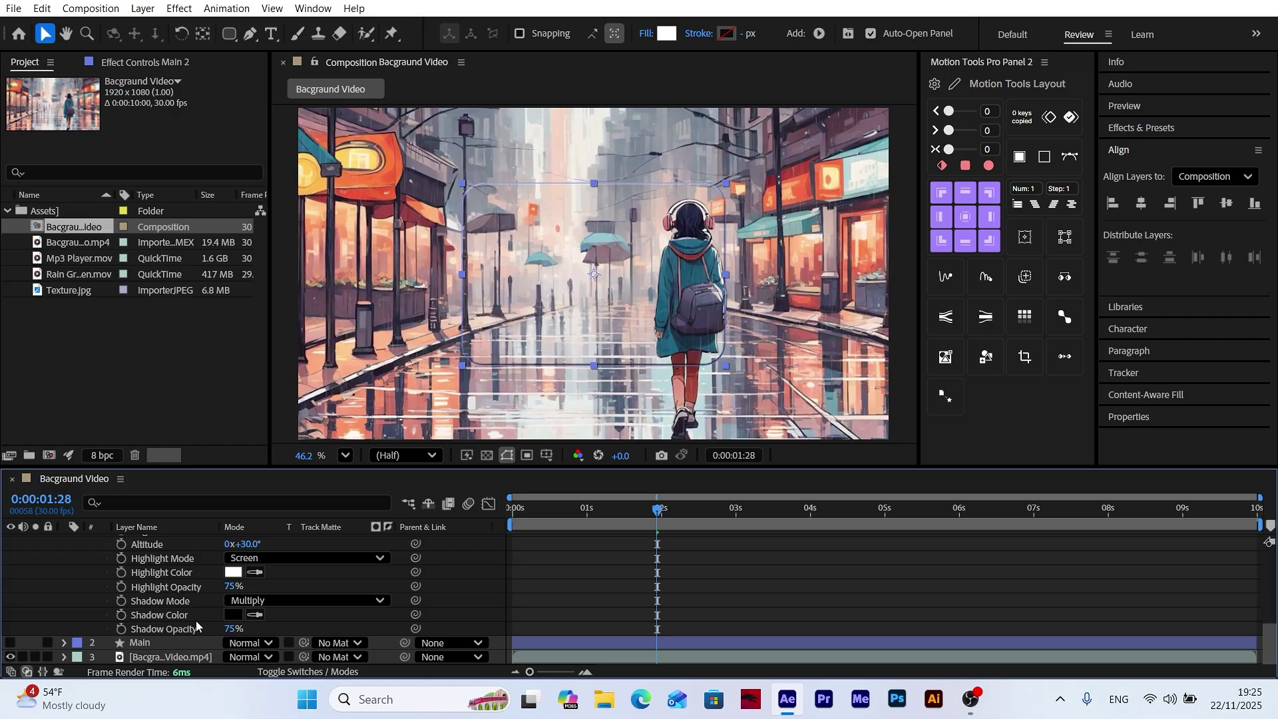
{"action": "left_click", "coordinate": [266, 601]}
{"action": "left_click", "coordinate": [298, 106]}
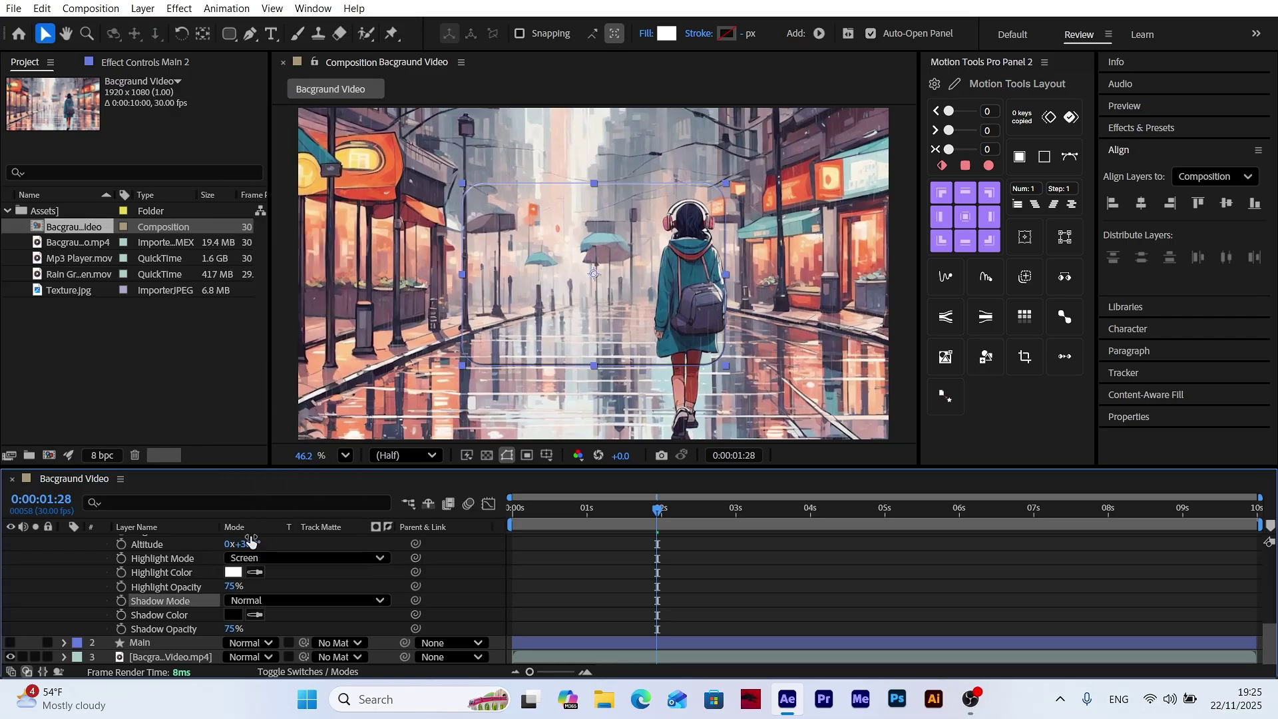
{"action": "scroll", "coordinate": [252, 581], "scroll_direction": "up", "scroll_amount": 3}
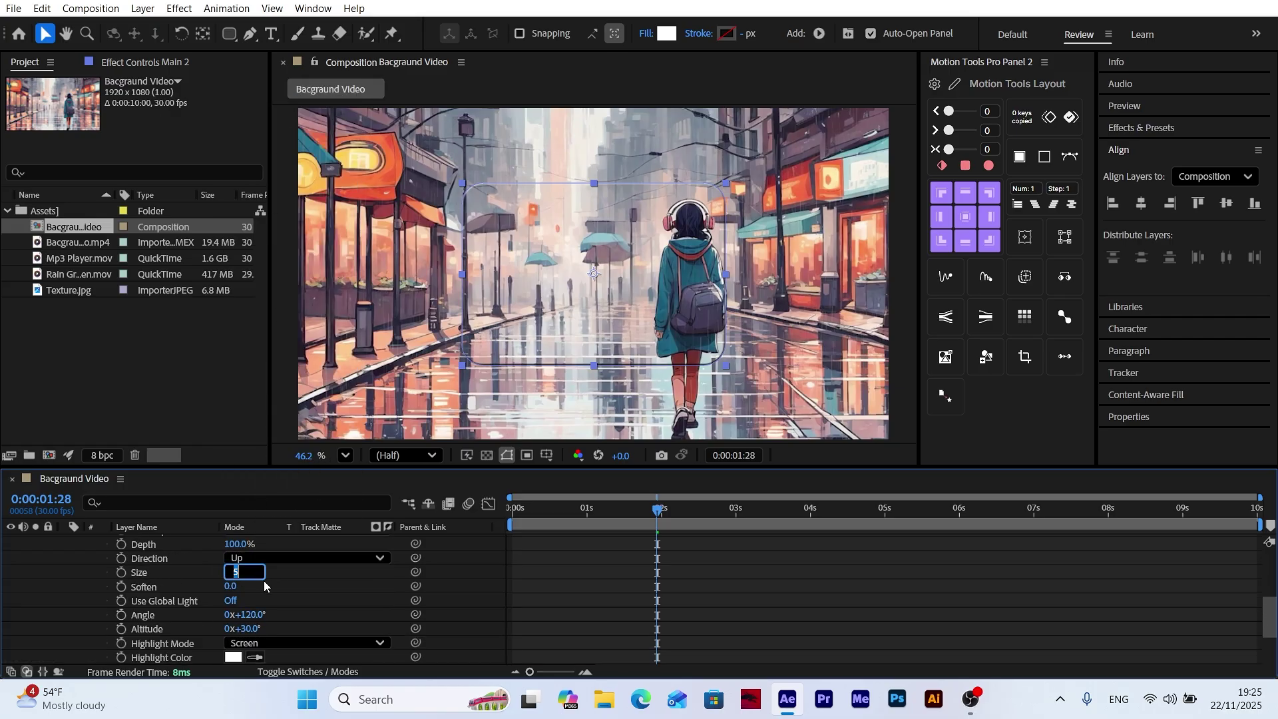
{"action": "type", "text": "3"}
{"action": "left_click", "coordinate": [290, 581]}
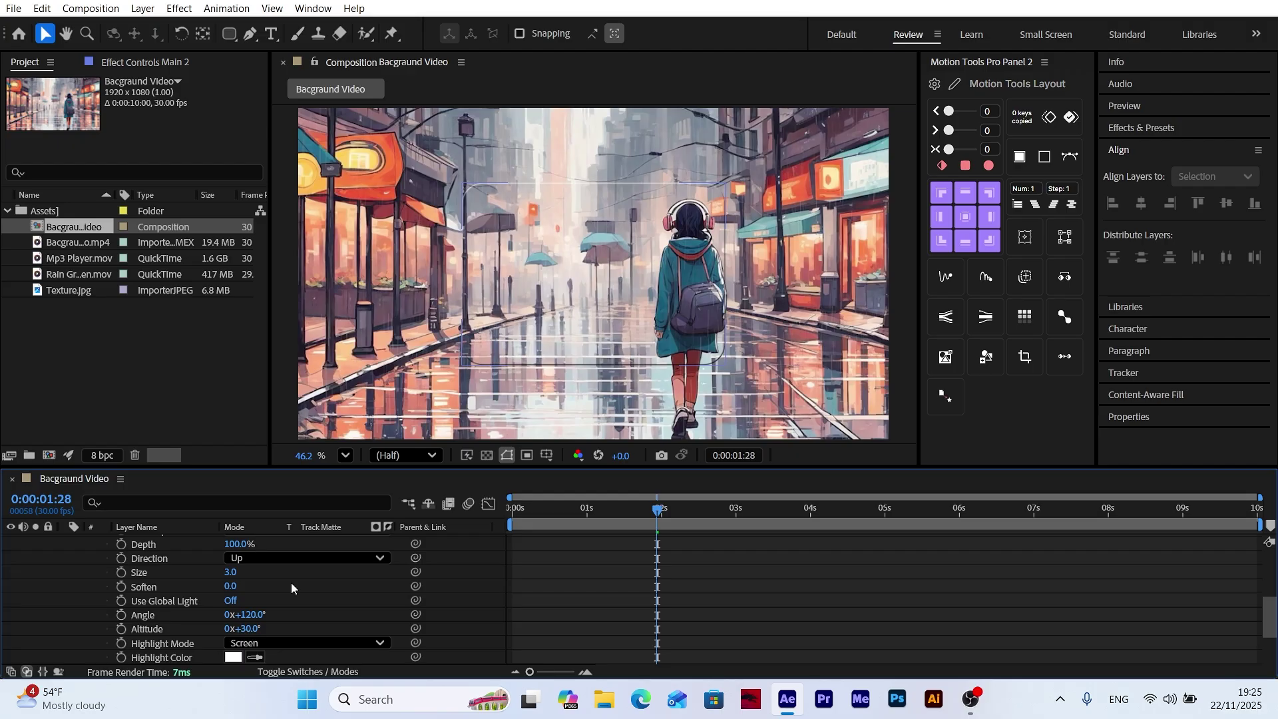
{"action": "scroll", "coordinate": [139, 598], "scroll_direction": "up", "scroll_amount": 5}
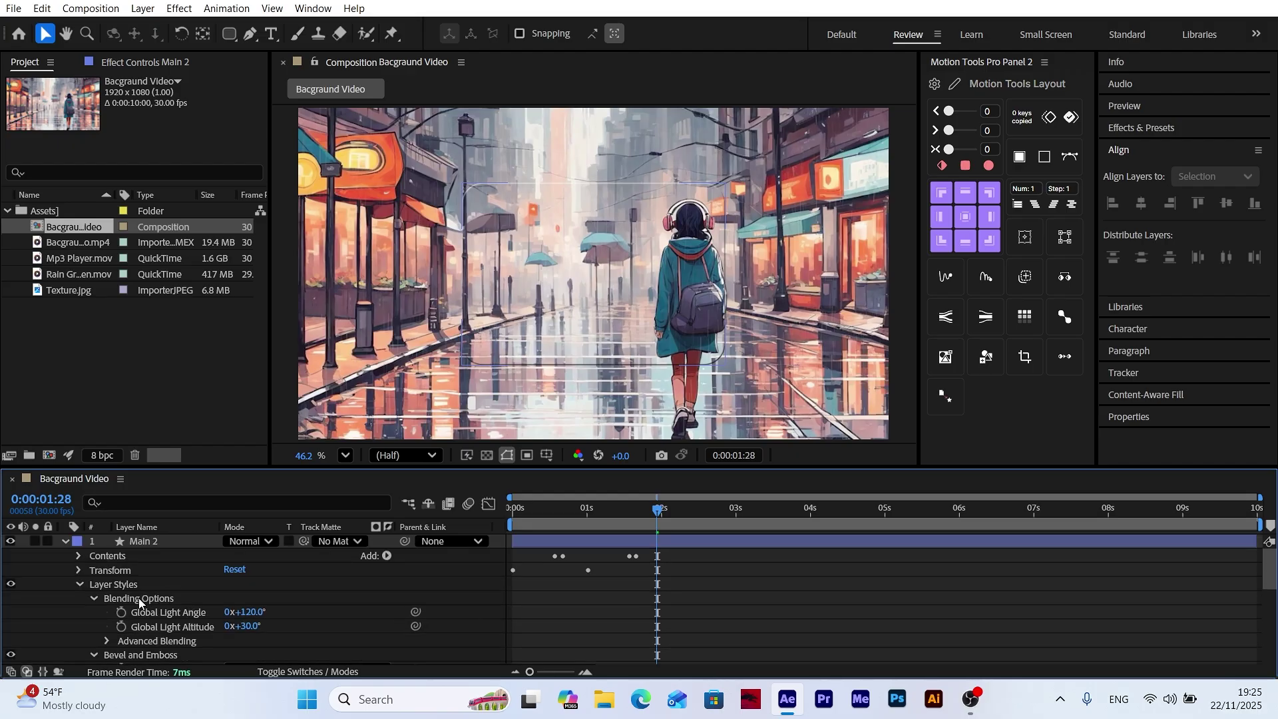
{"action": "left_click", "coordinate": [78, 584]}
{"action": "left_click", "coordinate": [155, 539]}
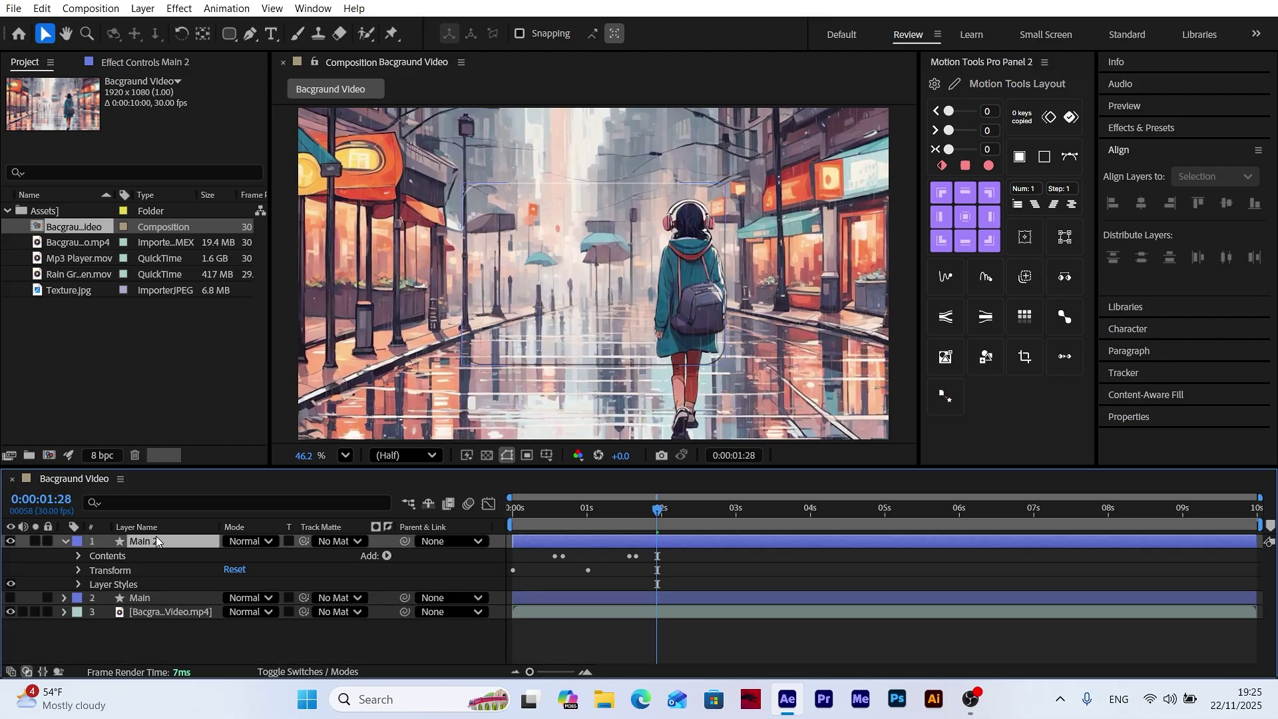
Add a Drop Shadow layer style to Main 2 with 50% opacity
{"action": "right_click", "coordinate": [152, 540]}
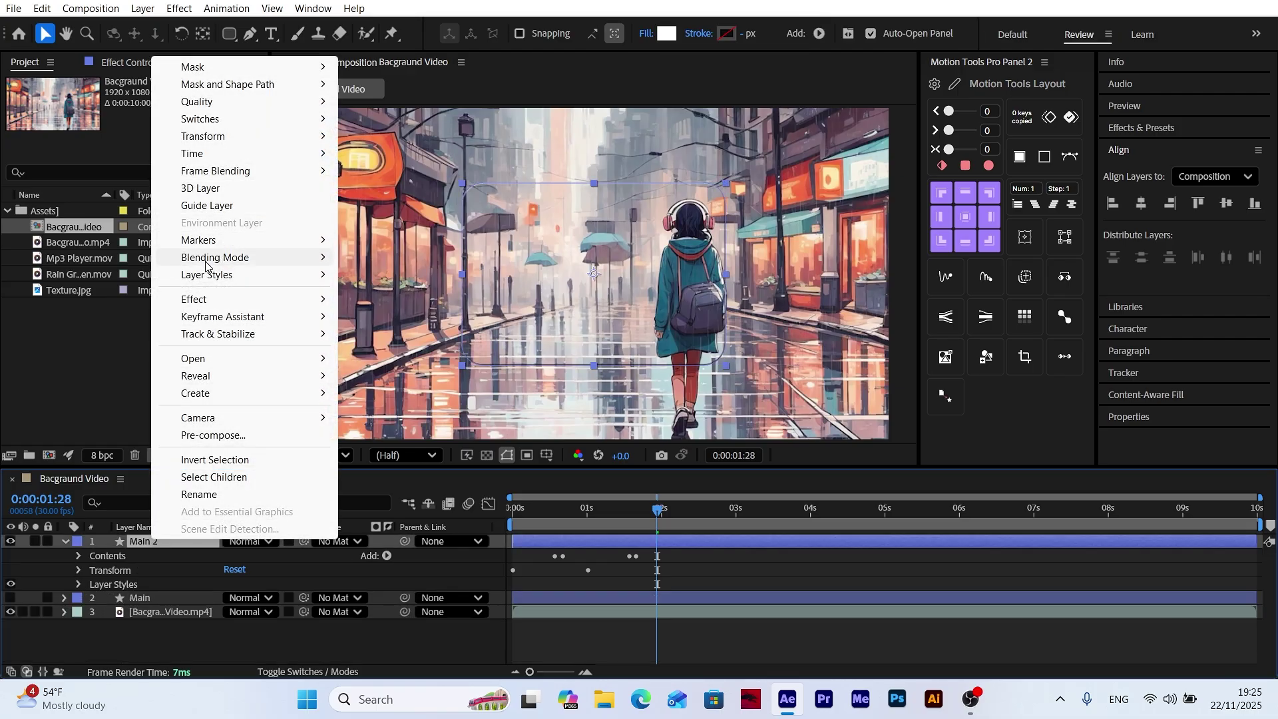
{"action": "mouse_move", "coordinate": [280, 275]}
{"action": "left_click", "coordinate": [390, 336]}
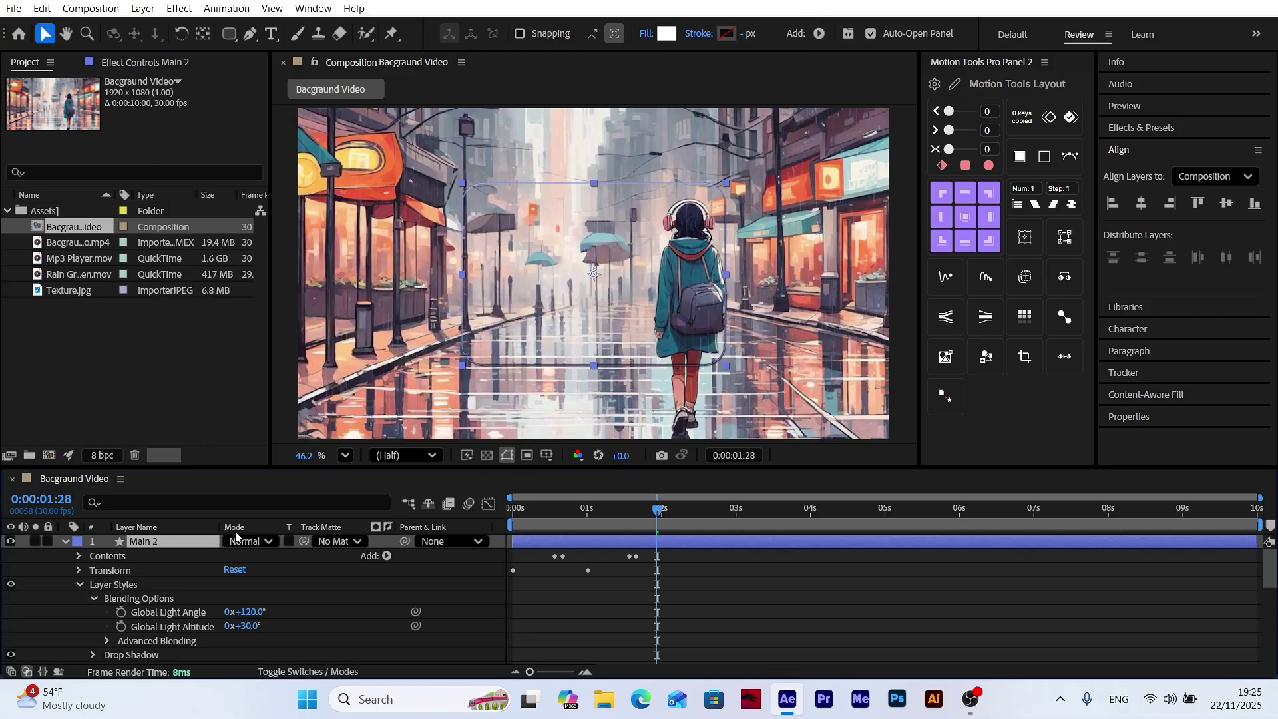
{"action": "scroll", "coordinate": [129, 621], "scroll_direction": "down", "scroll_amount": 1}
{"action": "left_click", "coordinate": [92, 613]}
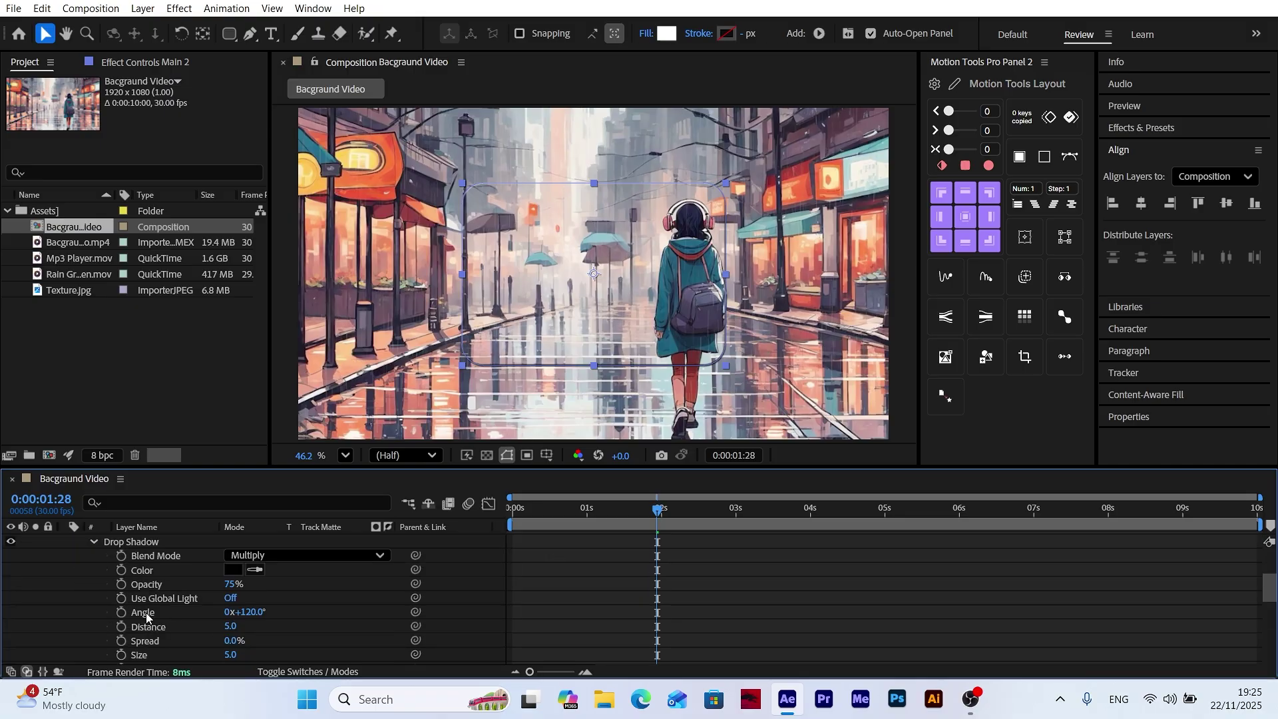
{"action": "left_click", "coordinate": [230, 585]}
{"action": "type", "text": "50"}
{"action": "key", "text": "Return"}
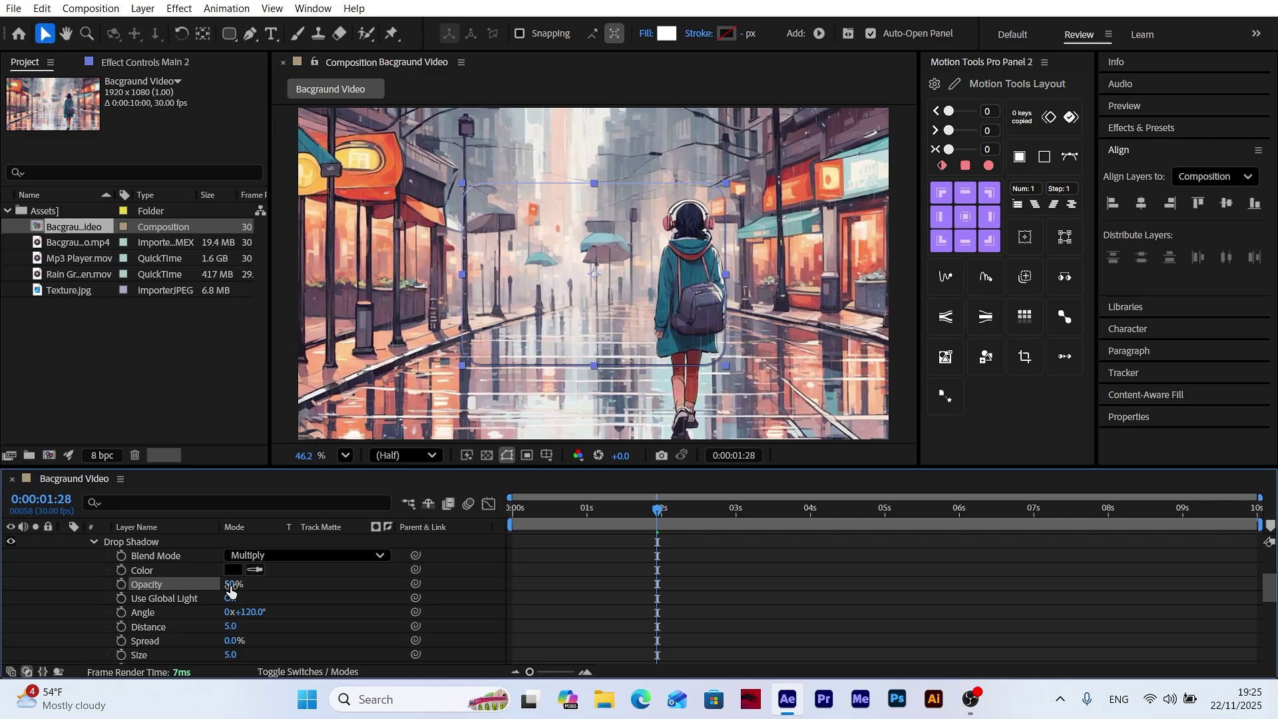
Set the drop shadow distance to 9, then collapse Main 2 and rewind to the start
{"action": "left_click", "coordinate": [230, 626]}
{"action": "type", "text": "9"}
{"action": "left_click", "coordinate": [354, 631]}
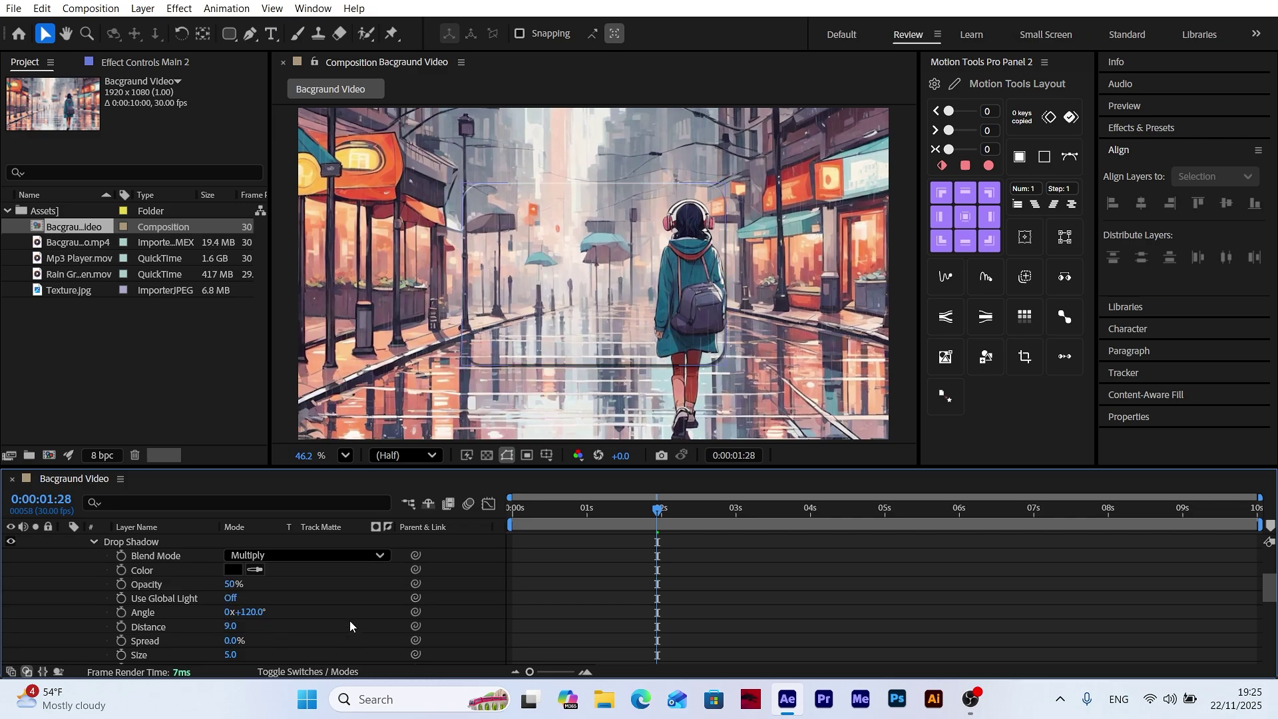
{"action": "scroll", "coordinate": [302, 594], "scroll_direction": "up", "scroll_amount": 5}
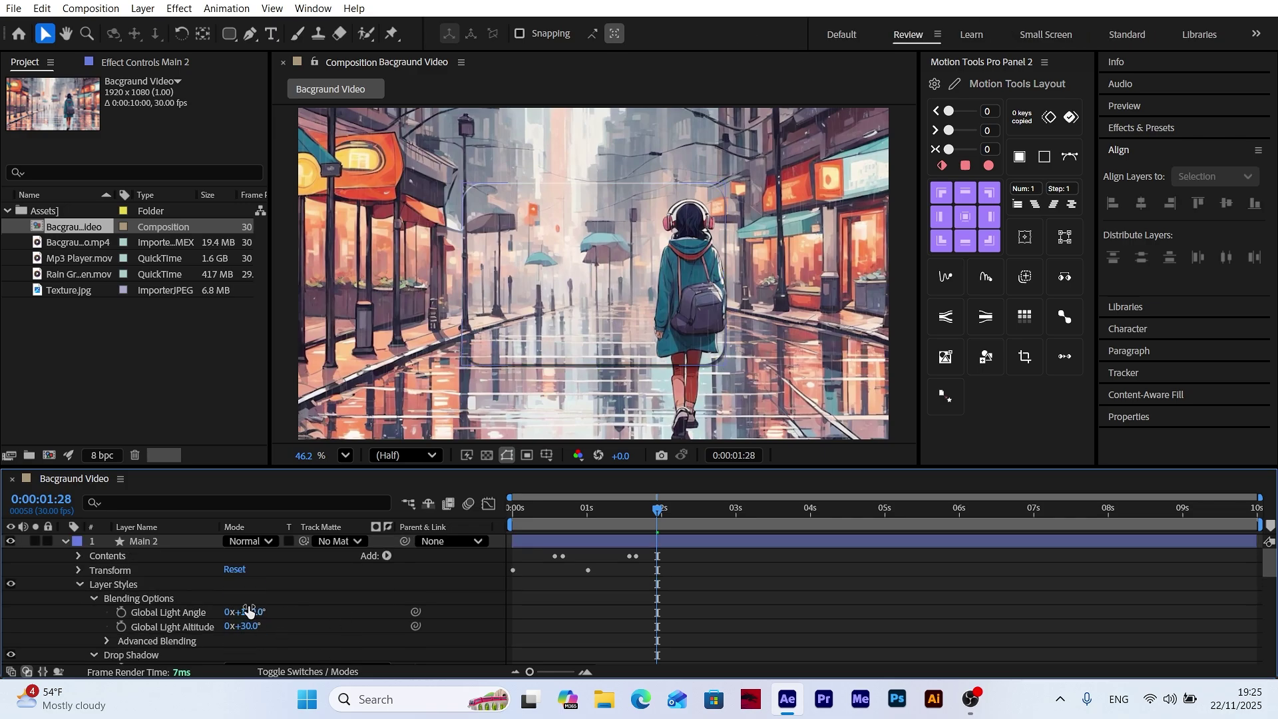
{"action": "left_click", "coordinate": [64, 546]}
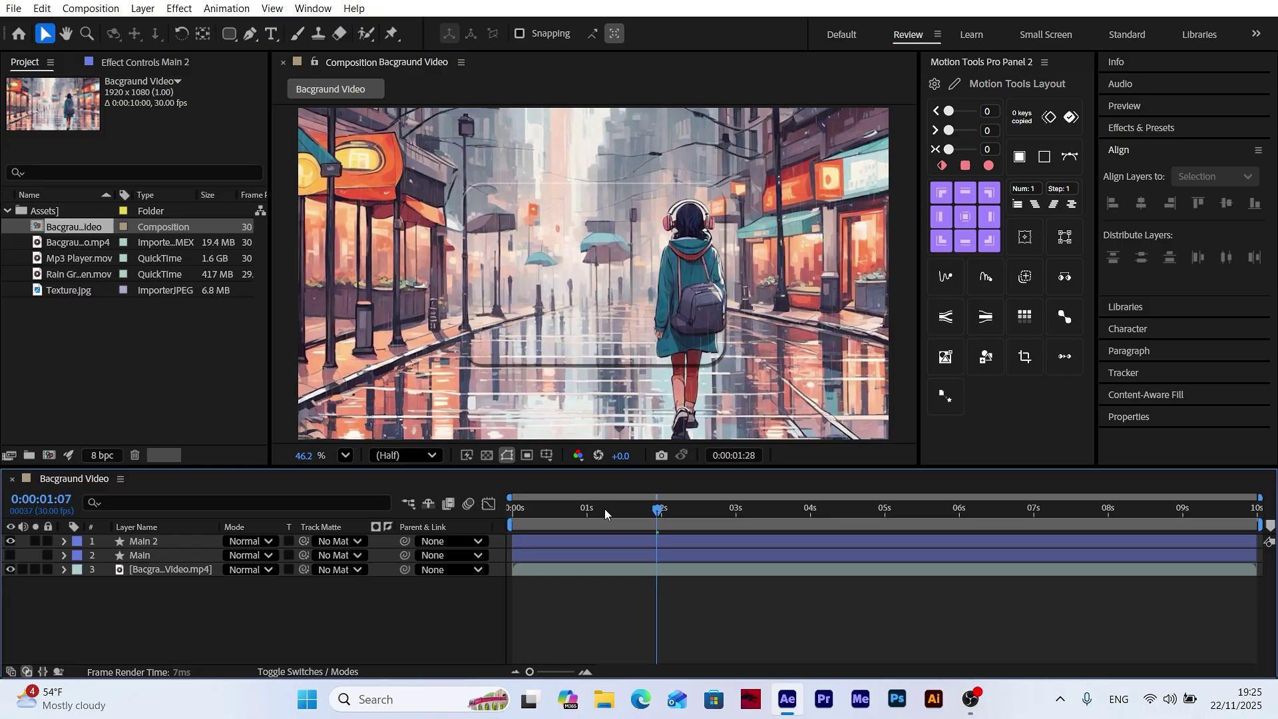
{"action": "left_click_drag", "start_coordinate": [604, 509], "coordinate": [513, 509]}
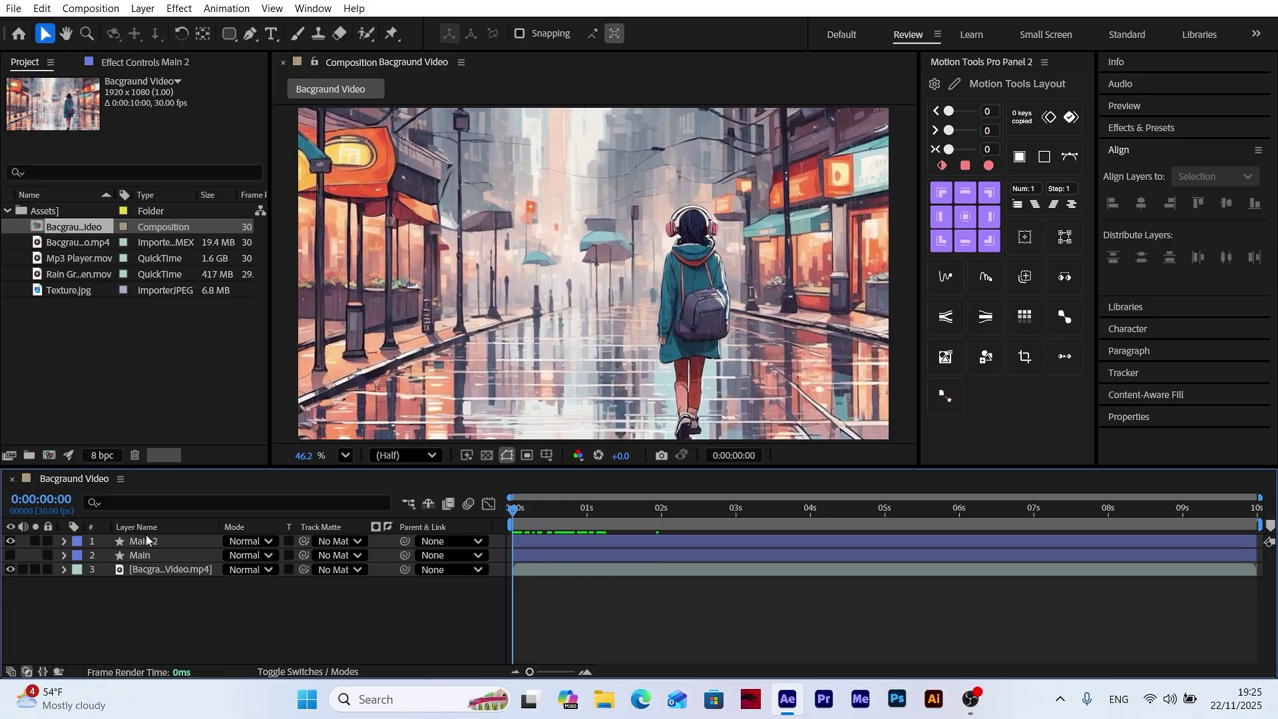
Place a new Adjustment Layer 1 below Main 2 and set its track matte to Main
{"action": "left_click", "coordinate": [142, 8]}
{"action": "mouse_move", "coordinate": [177, 27]}
{"action": "left_click", "coordinate": [457, 131]}
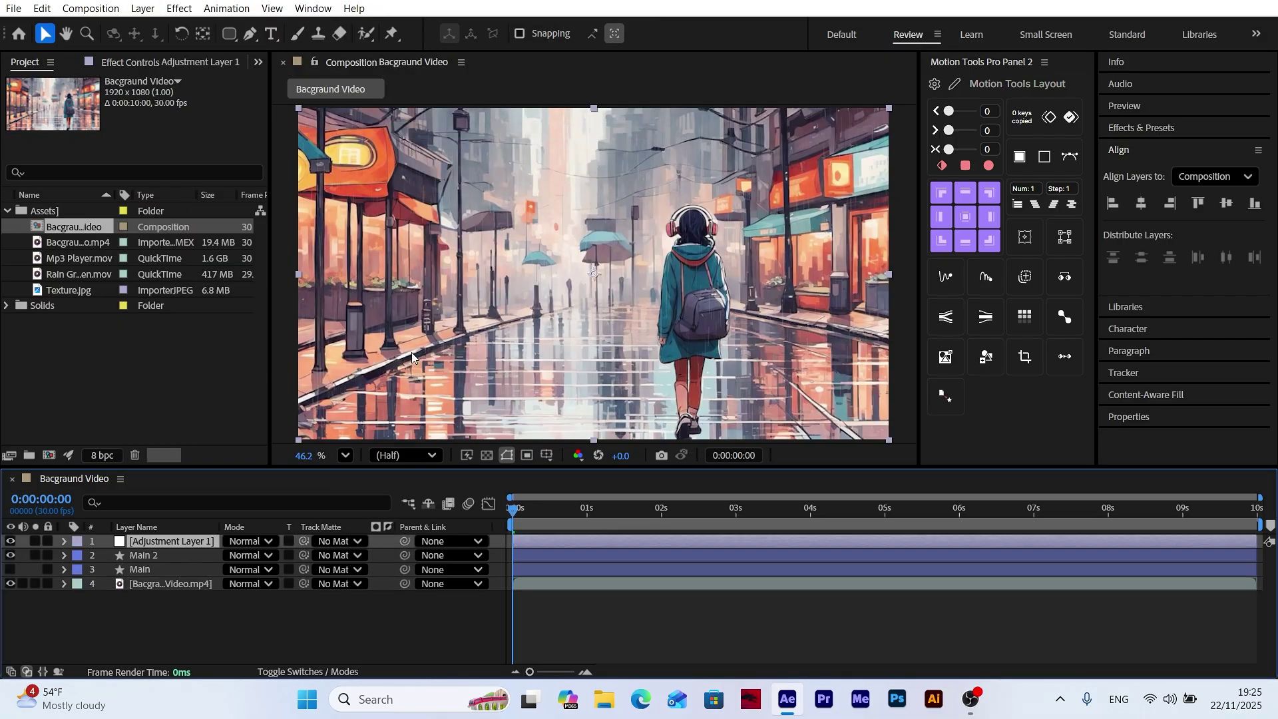
{"action": "left_click_drag", "start_coordinate": [153, 541], "coordinate": [158, 562]}
{"action": "left_click_drag", "start_coordinate": [516, 526], "coordinate": [691, 519]}
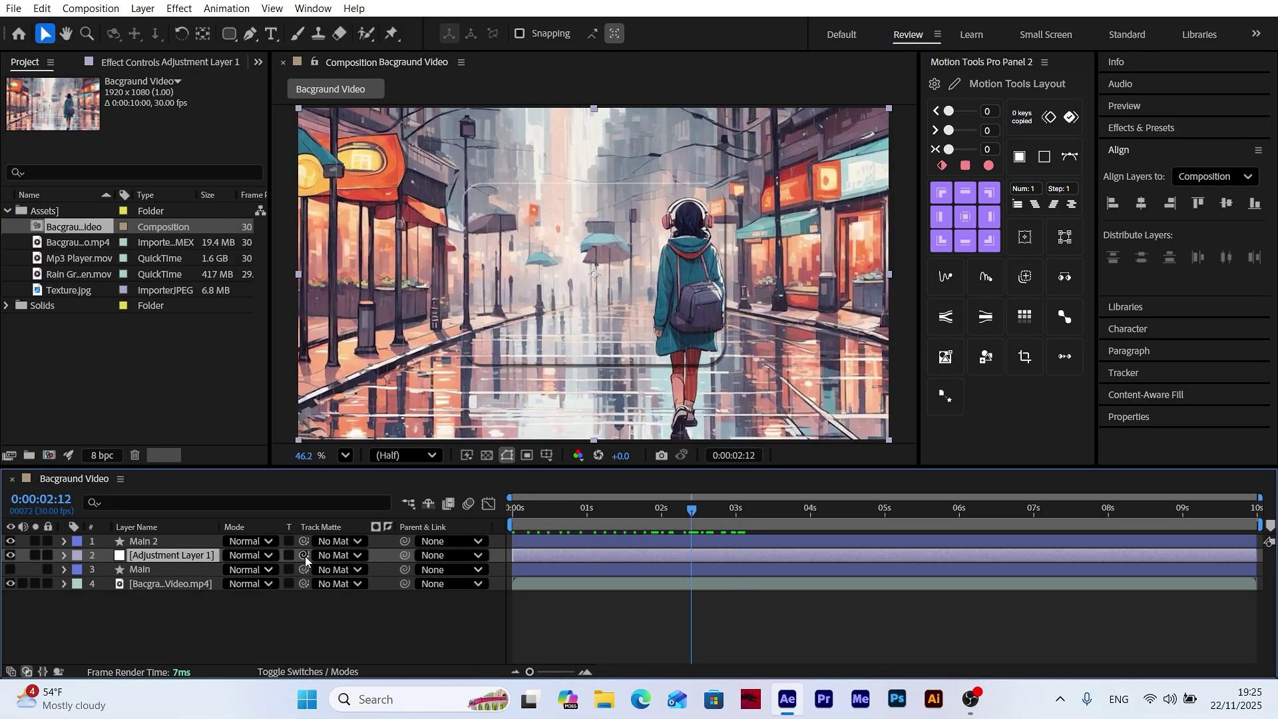
{"action": "left_click_drag", "start_coordinate": [304, 555], "coordinate": [150, 574]}
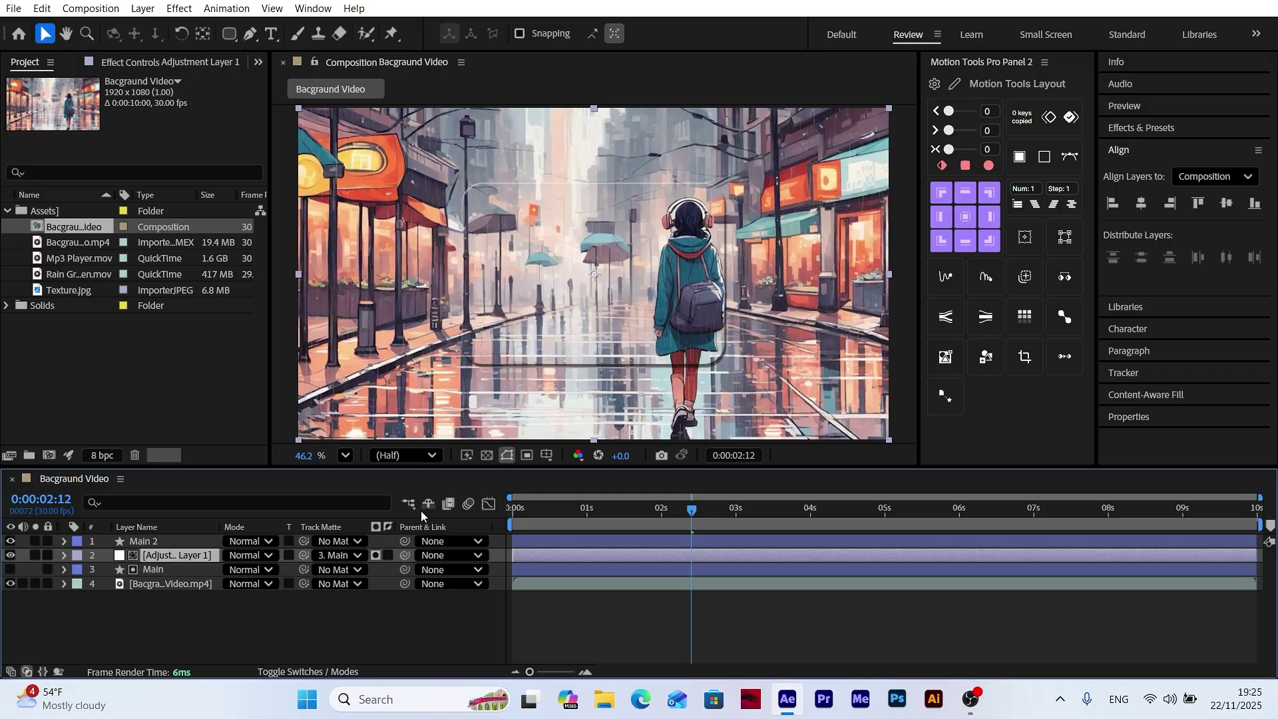
Find the Tint effect and apply it to Adjustment Layer 1
{"action": "left_click", "coordinate": [1140, 127]}
{"action": "left_click", "coordinate": [1158, 148]}
{"action": "type", "text": "ti"}
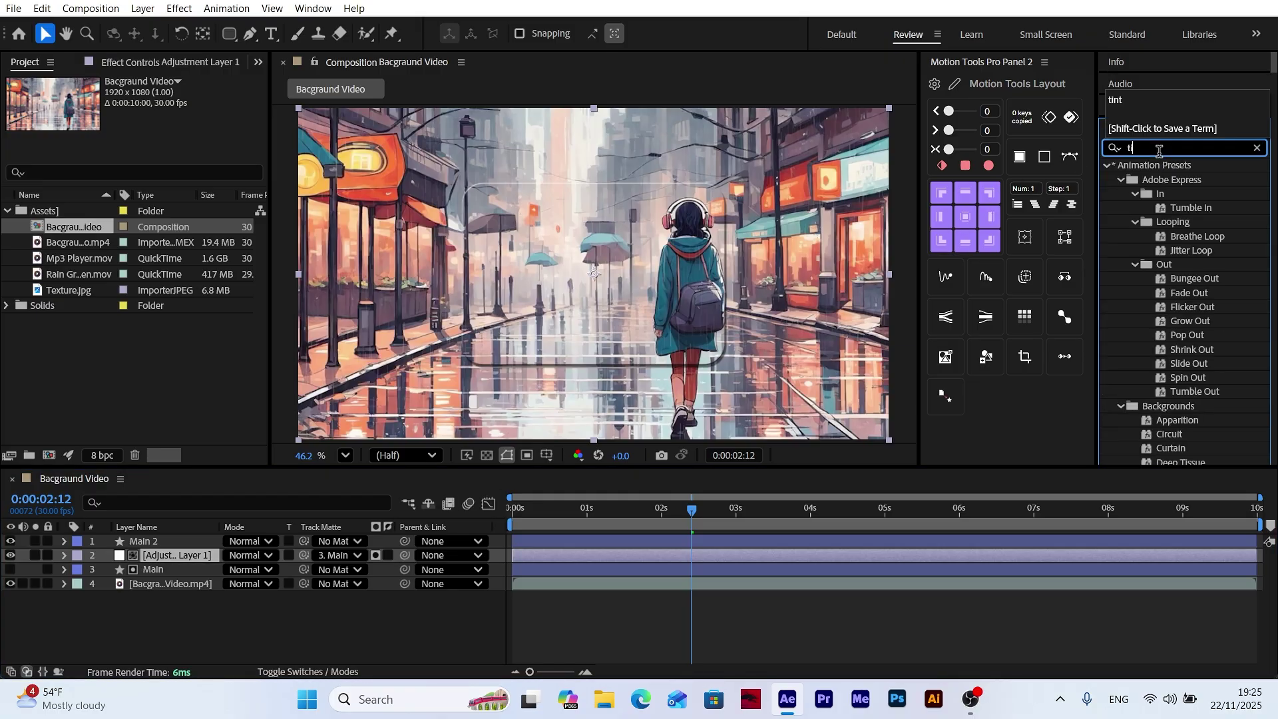
{"action": "type", "text": "nt"}
{"action": "left_click_drag", "start_coordinate": [1165, 221], "coordinate": [181, 558]}
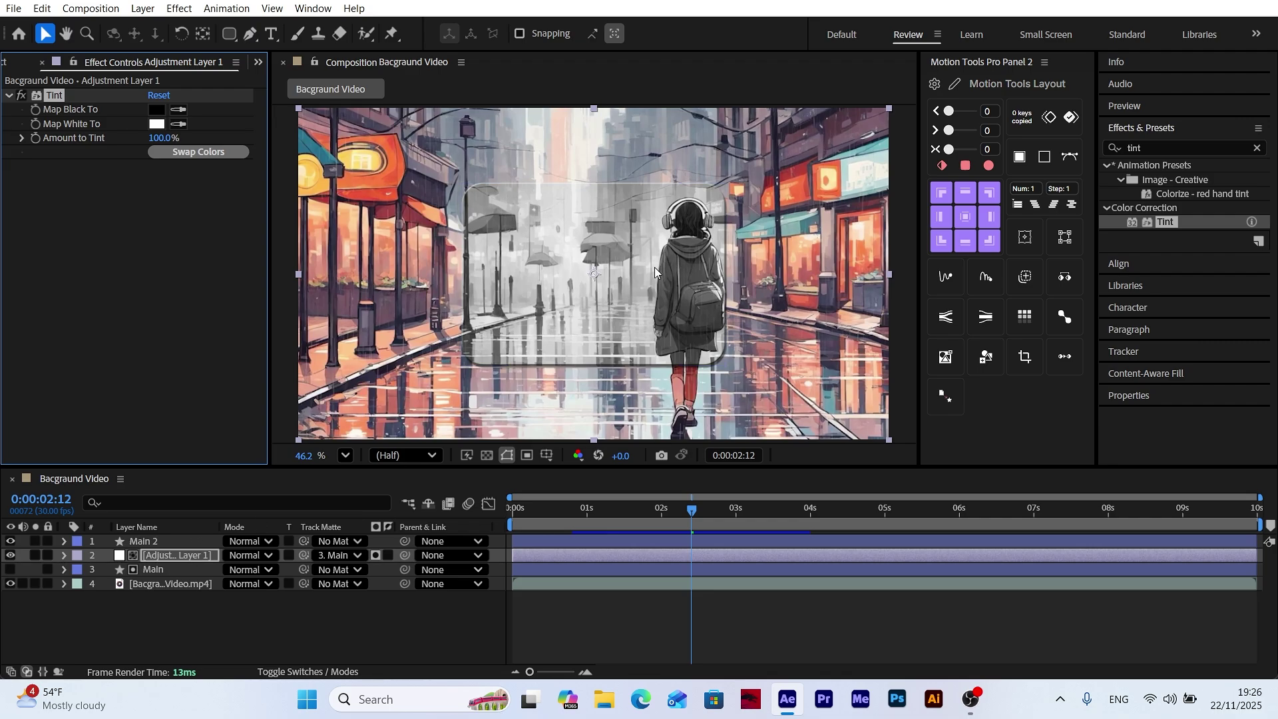
Set Tint's Map Black To colour to white and Amount to Tint to 10%
{"action": "left_click", "coordinate": [156, 109]}
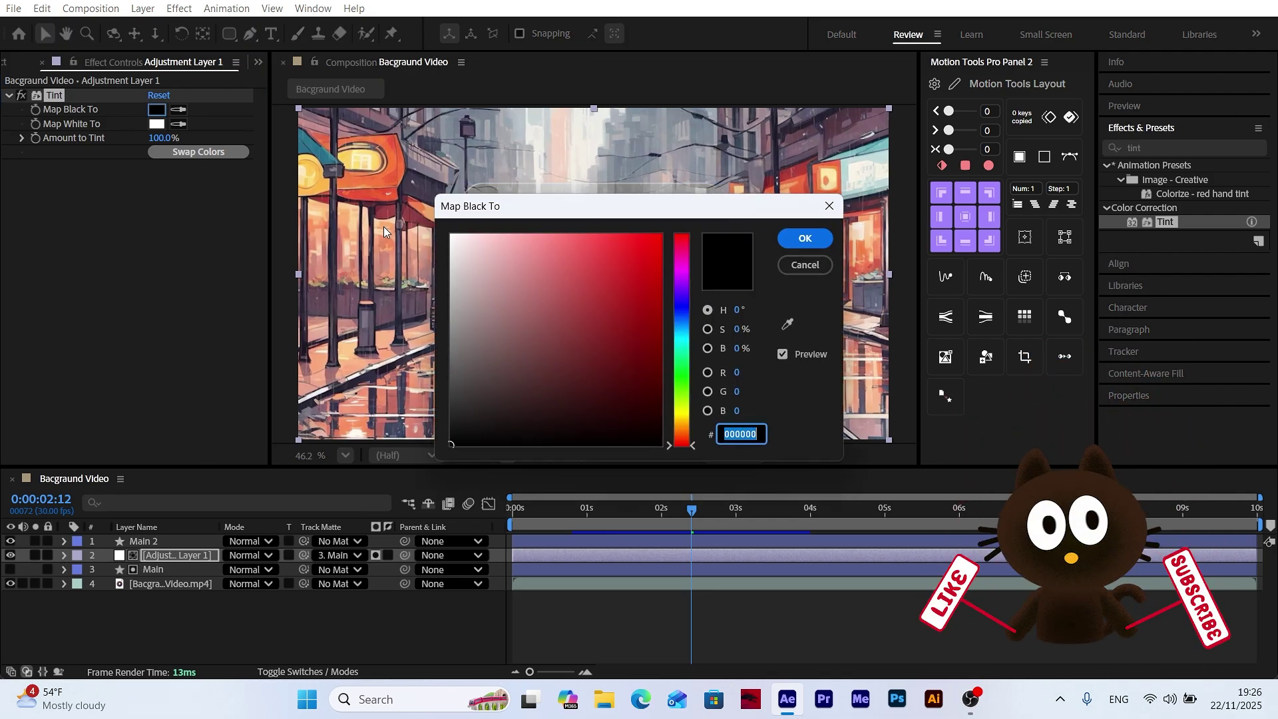
{"action": "left_click_drag", "start_coordinate": [383, 227], "coordinate": [318, 205]}
{"action": "left_click", "coordinate": [804, 237]}
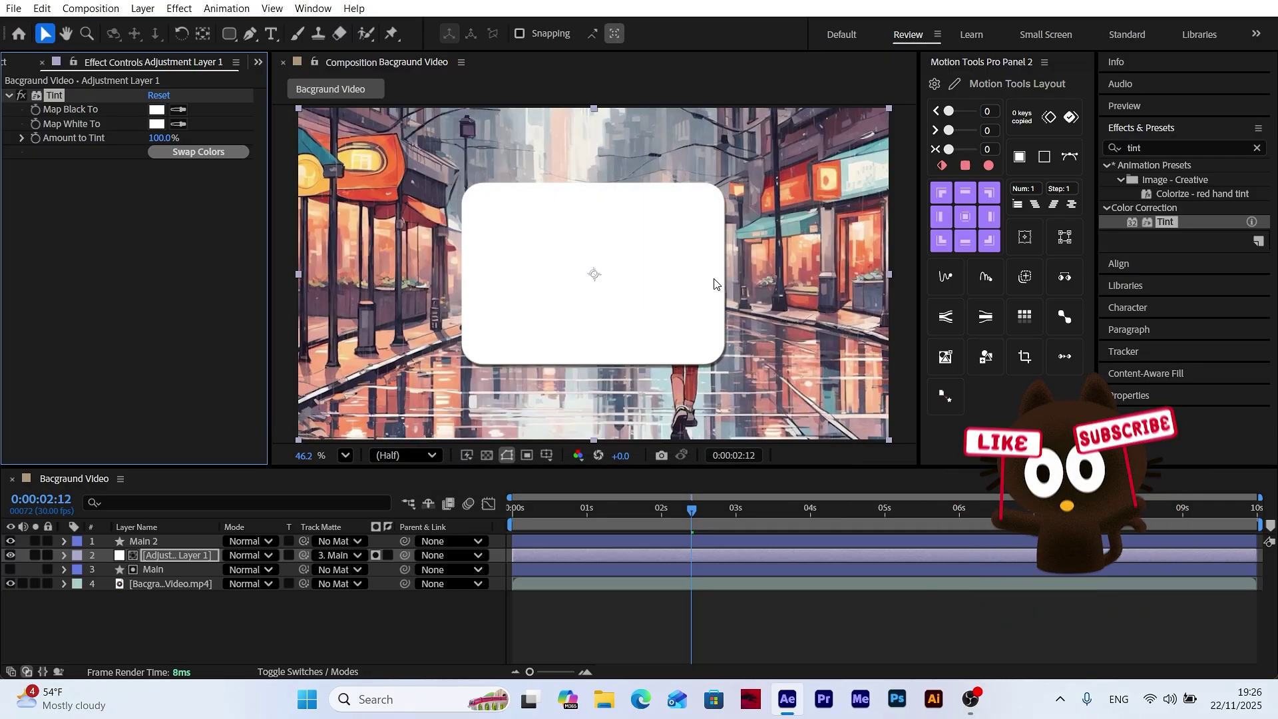
{"action": "left_click", "coordinate": [159, 137]}
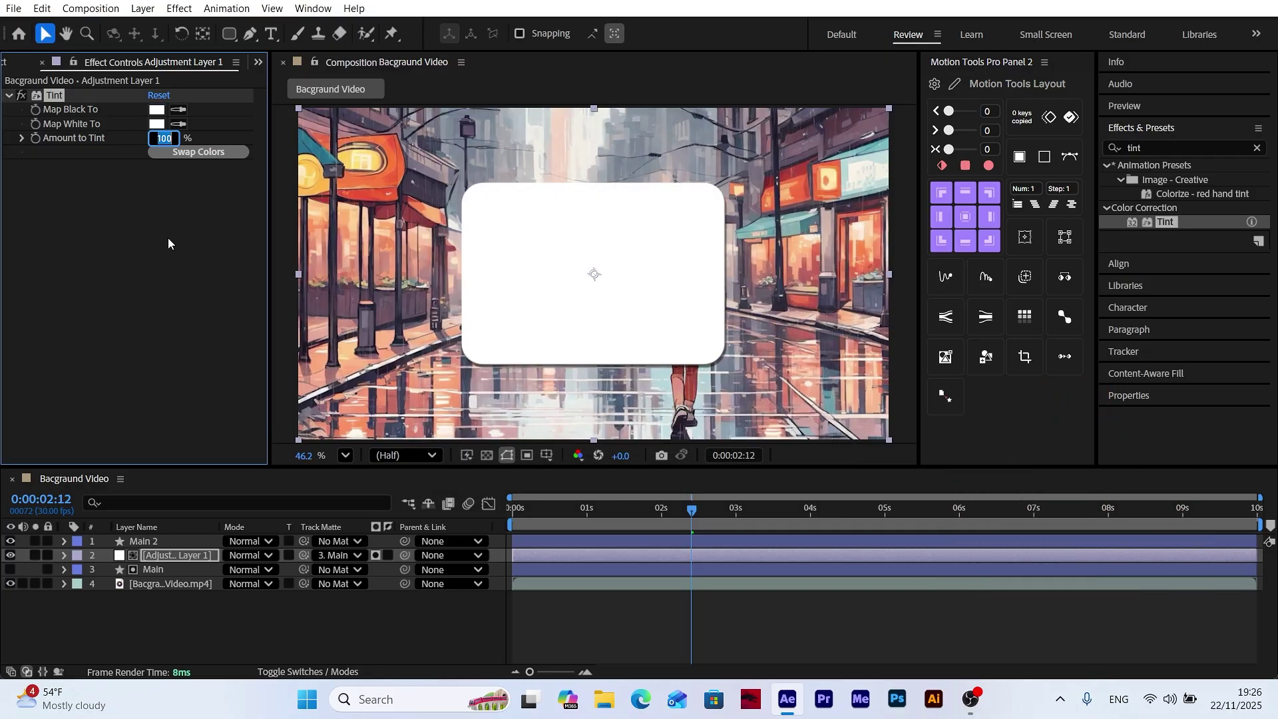
{"action": "type", "text": "10"}
{"action": "key", "text": "Return"}
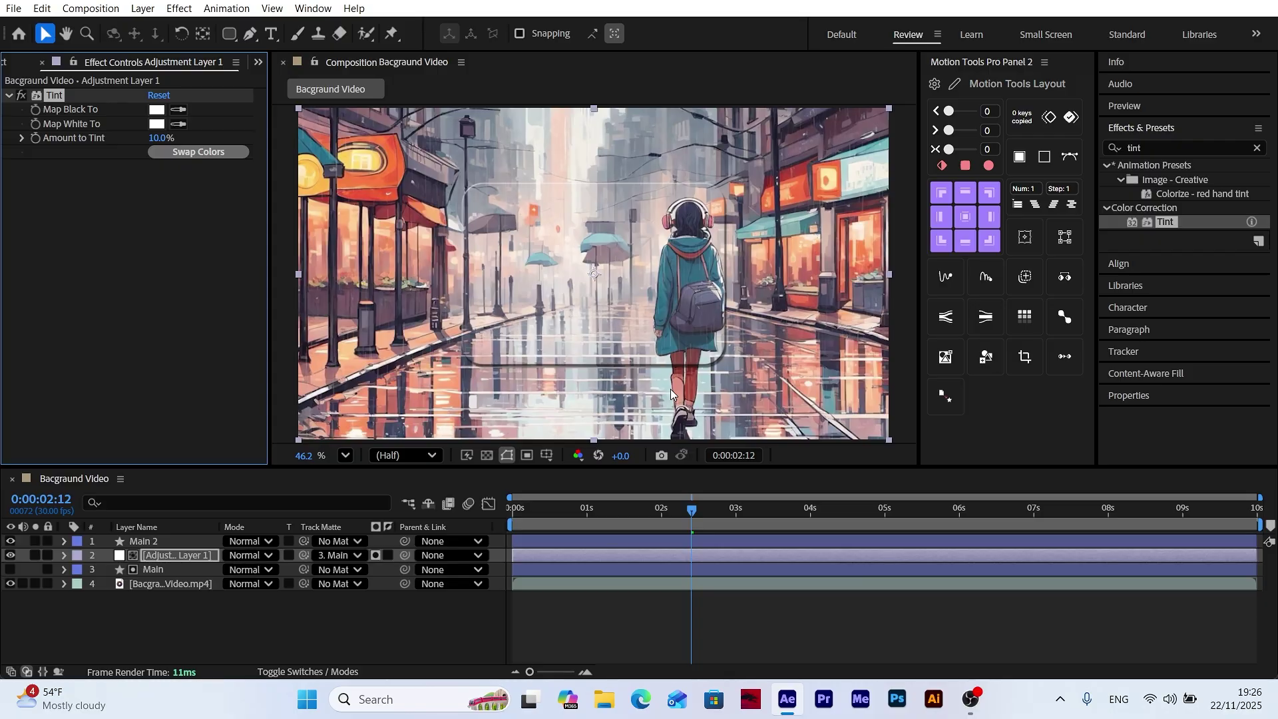
Apply Compound Blur to Adjustment Layer 1
{"action": "left_click", "coordinate": [1153, 148]}
{"action": "type", "text": "compo"}
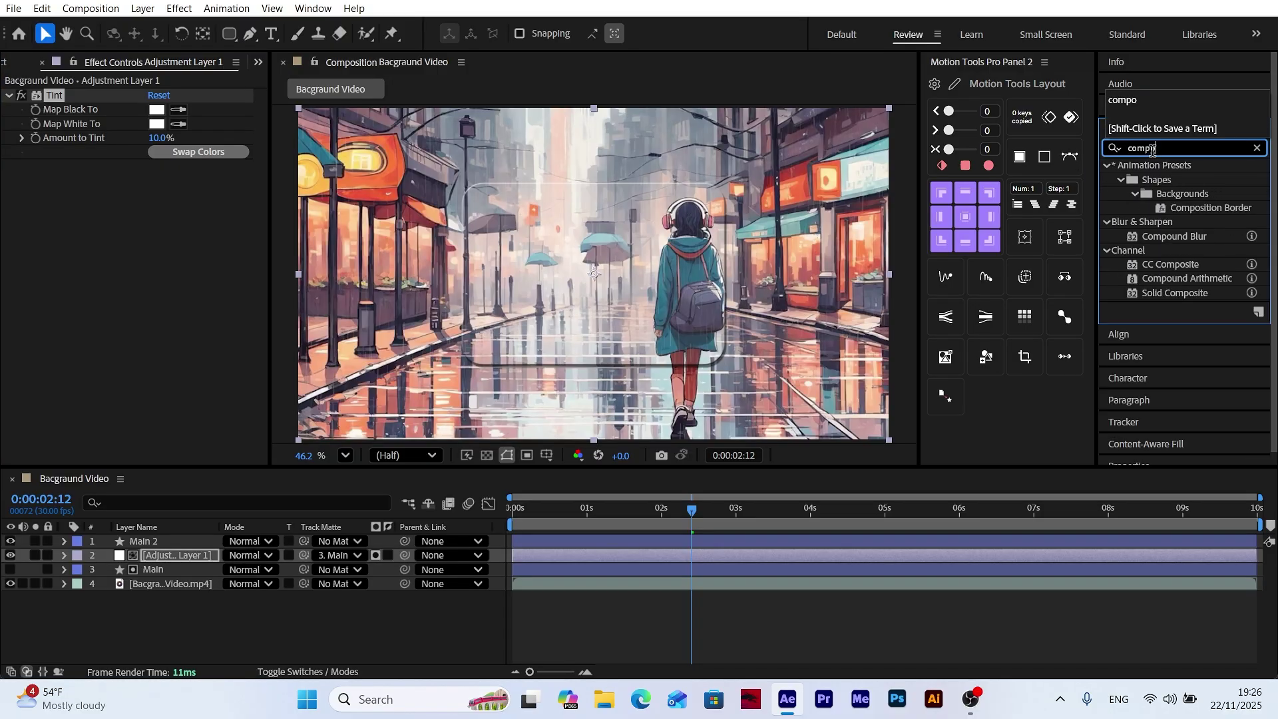
{"action": "left_click_drag", "start_coordinate": [1172, 237], "coordinate": [170, 552]}
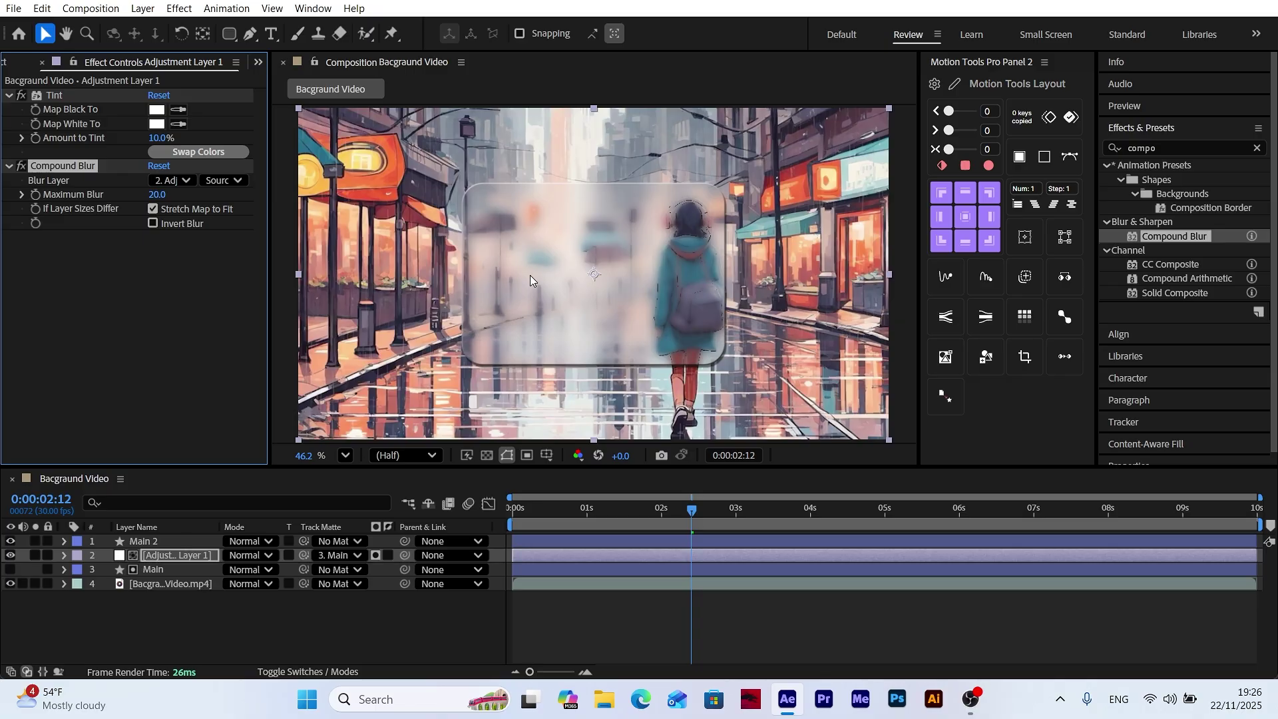
Add Texture.jpg as the top layer, starting at 0 seconds
{"action": "left_click", "coordinate": [5, 63]}
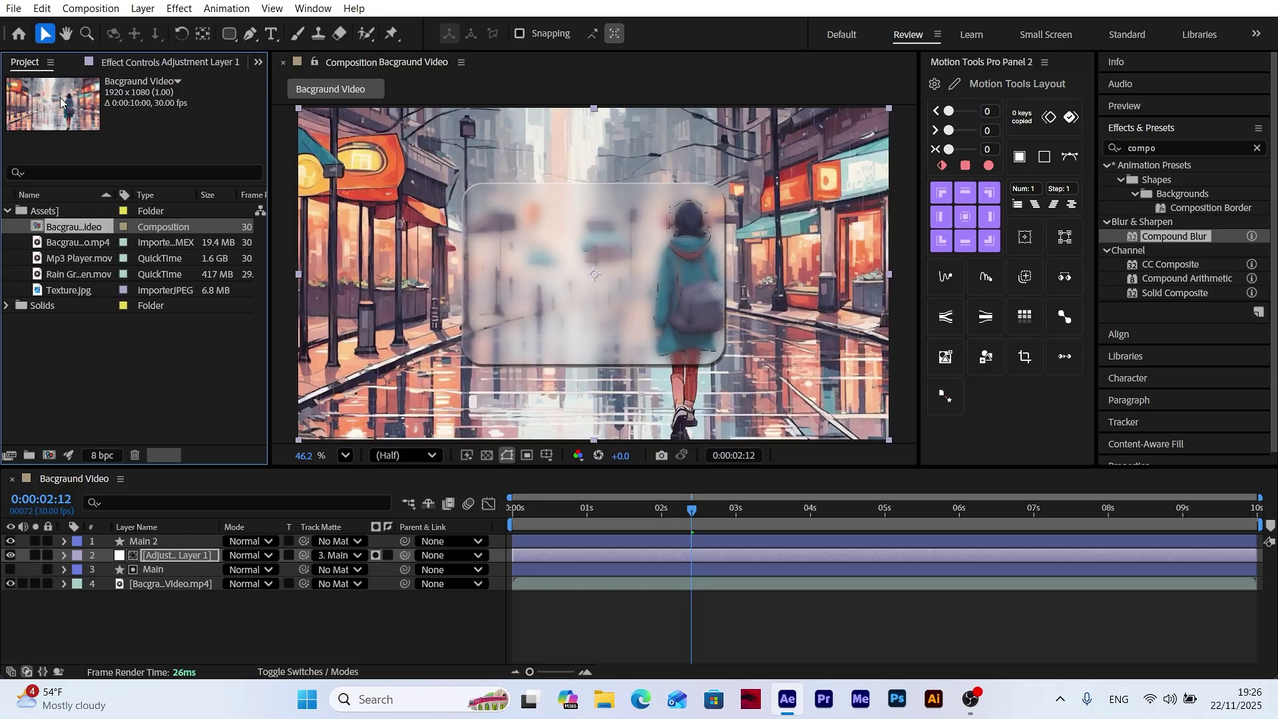
{"action": "left_click_drag", "start_coordinate": [66, 292], "coordinate": [154, 542]}
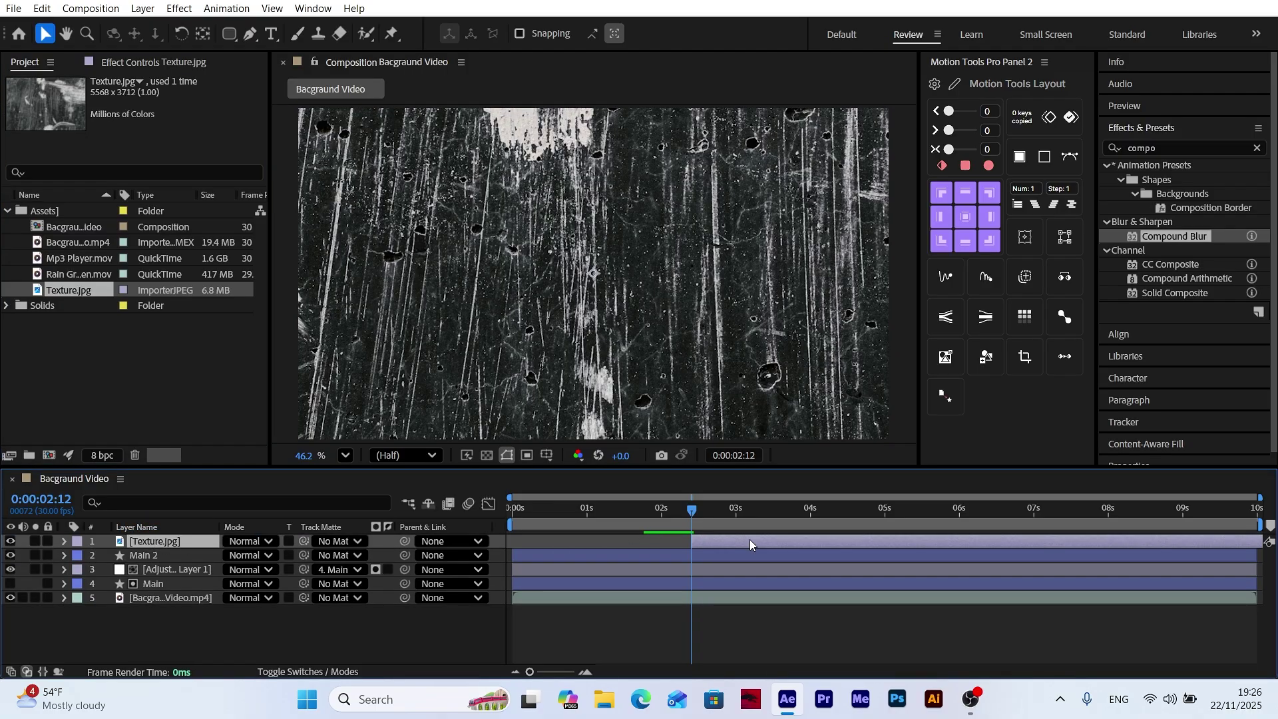
{"action": "left_click_drag", "start_coordinate": [750, 544], "coordinate": [571, 540]}
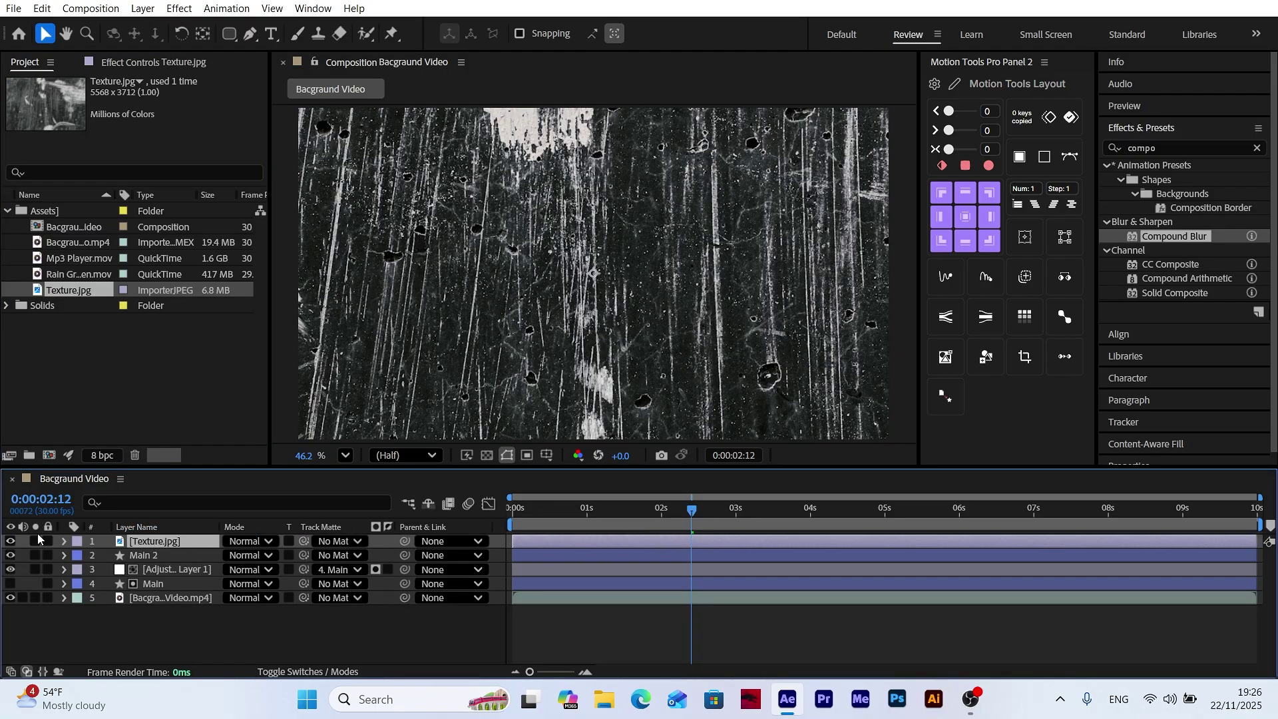
Hide Texture.jpg and set Compound Blur's Blur Layer to Texture.jpg
{"action": "left_click", "coordinate": [10, 541]}
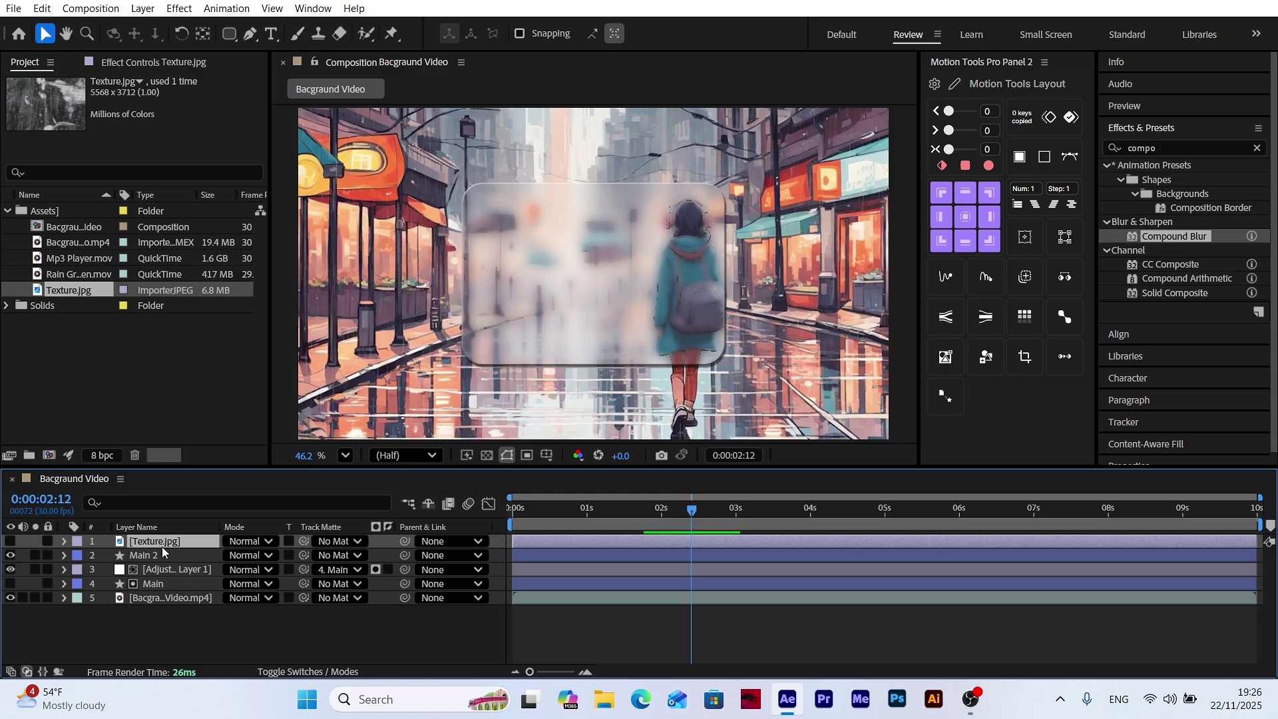
{"action": "left_click", "coordinate": [170, 571]}
{"action": "left_click", "coordinate": [190, 60]}
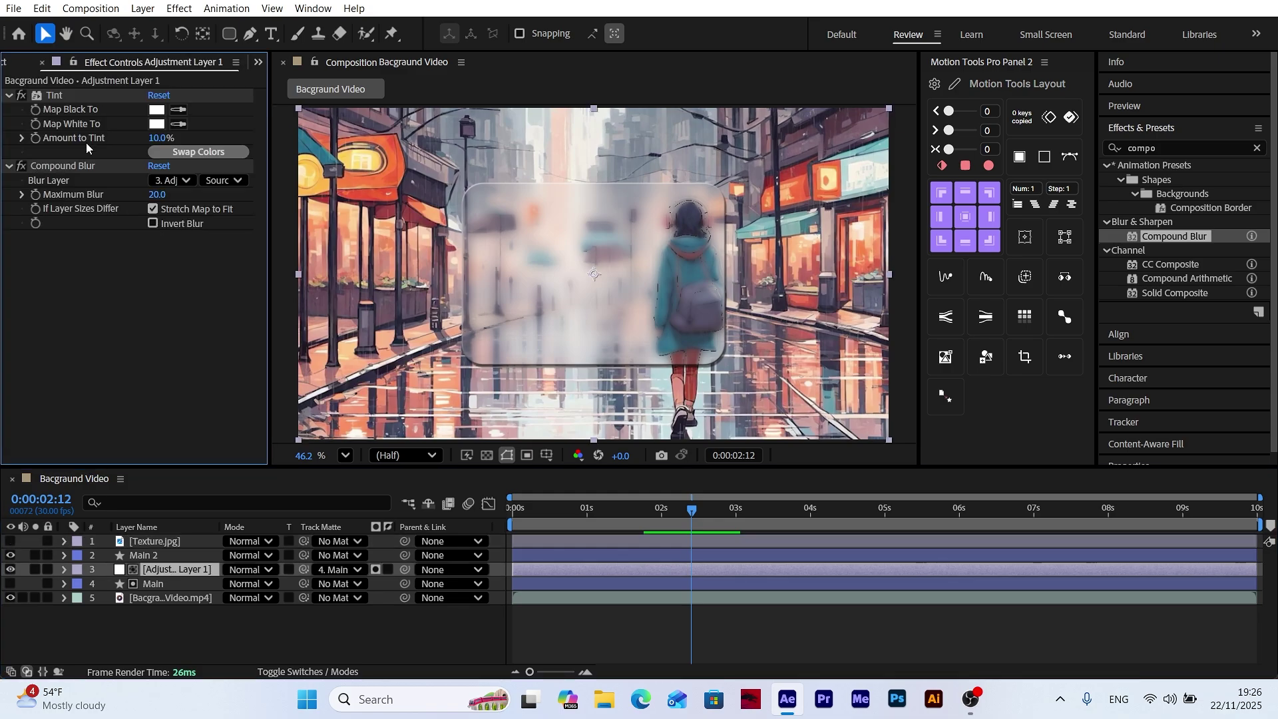
{"action": "left_click", "coordinate": [58, 170]}
{"action": "left_click", "coordinate": [179, 179]}
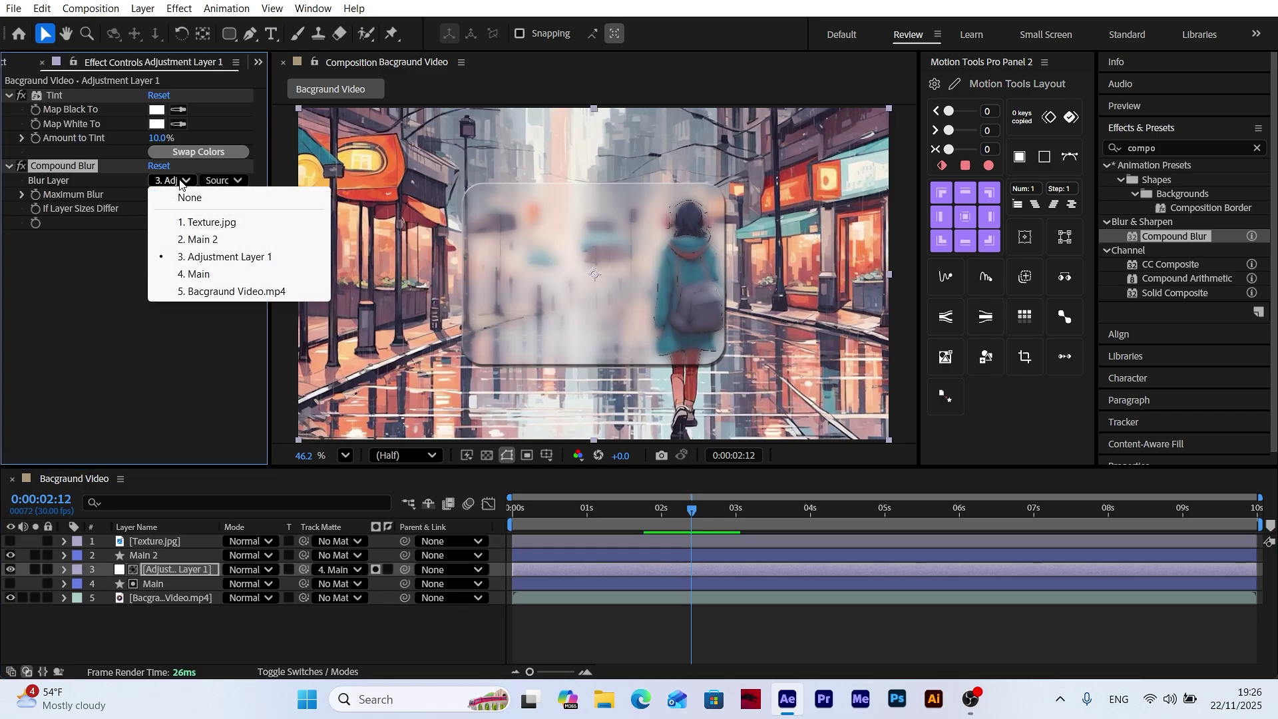
{"action": "left_click", "coordinate": [200, 221]}
Turn on Invert Blur and set Maximum Blur to 30
{"action": "scroll", "coordinate": [515, 277], "scroll_direction": "up", "scroll_amount": 3}
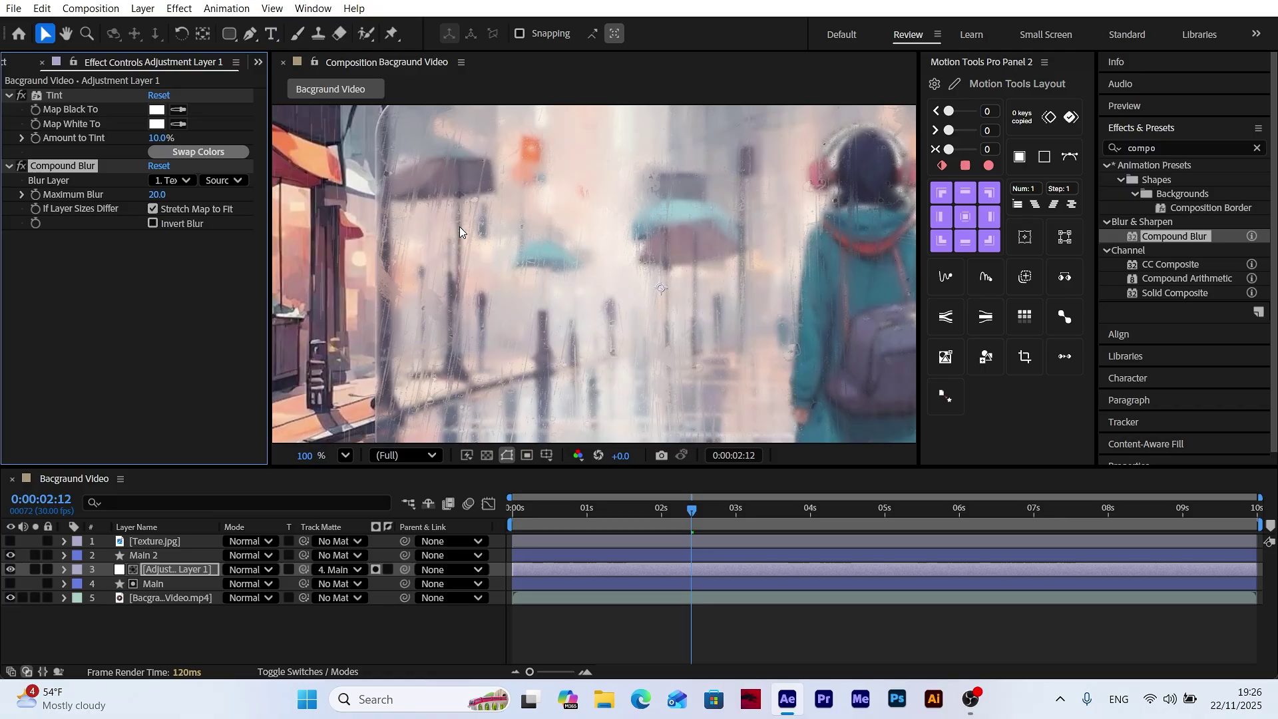
{"action": "left_click_drag", "start_coordinate": [157, 194], "coordinate": [221, 196]}
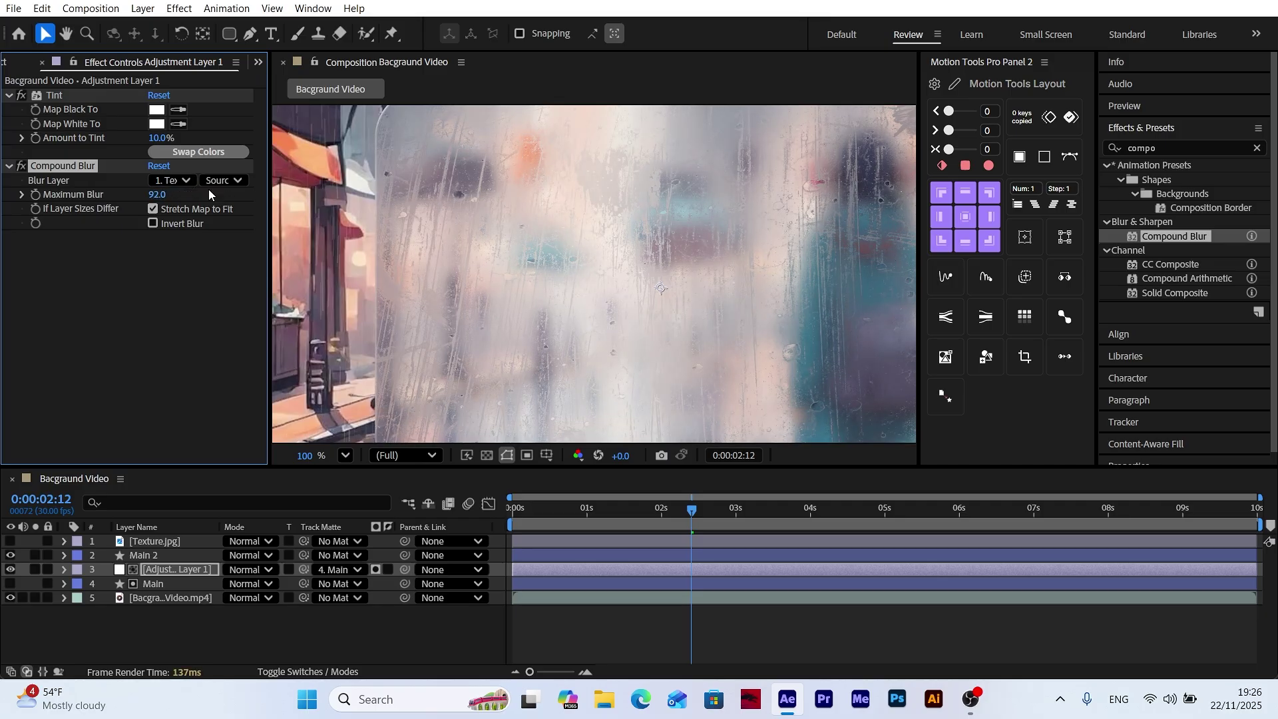
{"action": "left_click", "coordinate": [152, 224]}
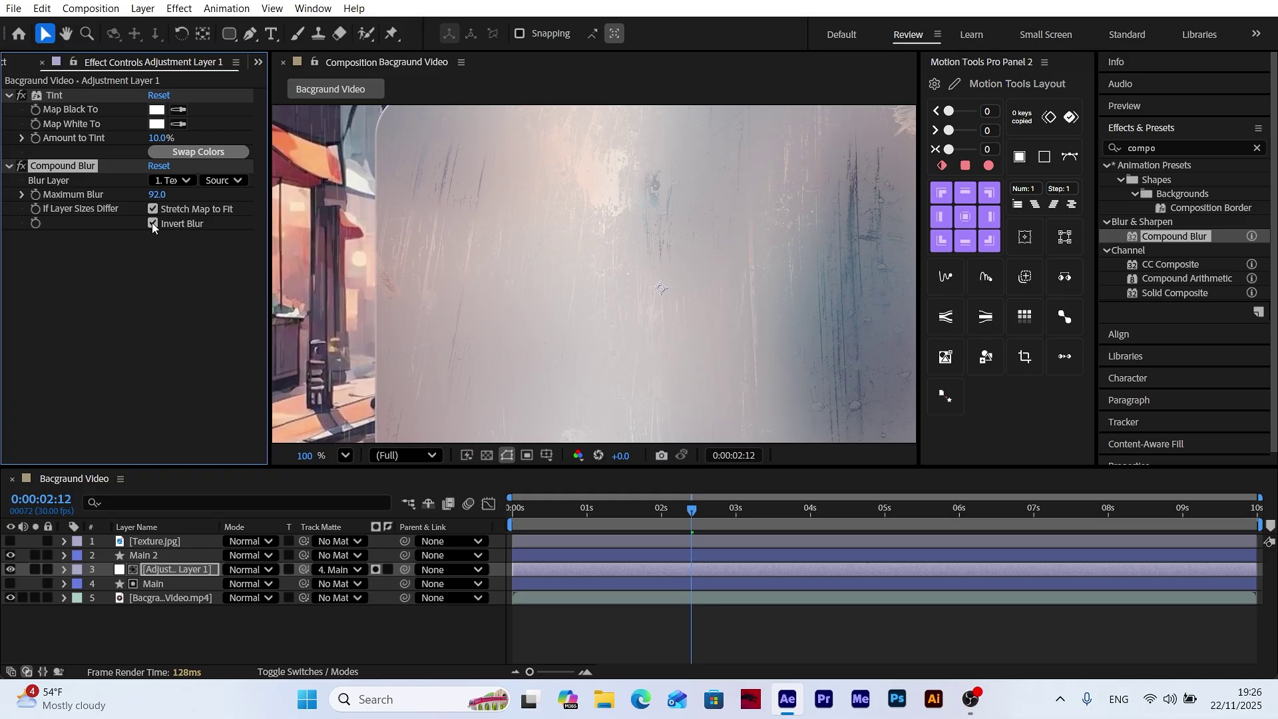
{"action": "left_click", "coordinate": [160, 194]}
{"action": "type", "text": "30"}
{"action": "left_click", "coordinate": [174, 300]}
Fit the frame in the viewer and scrub the opening seconds to review the frosted panel
{"action": "left_click", "coordinate": [344, 457]}
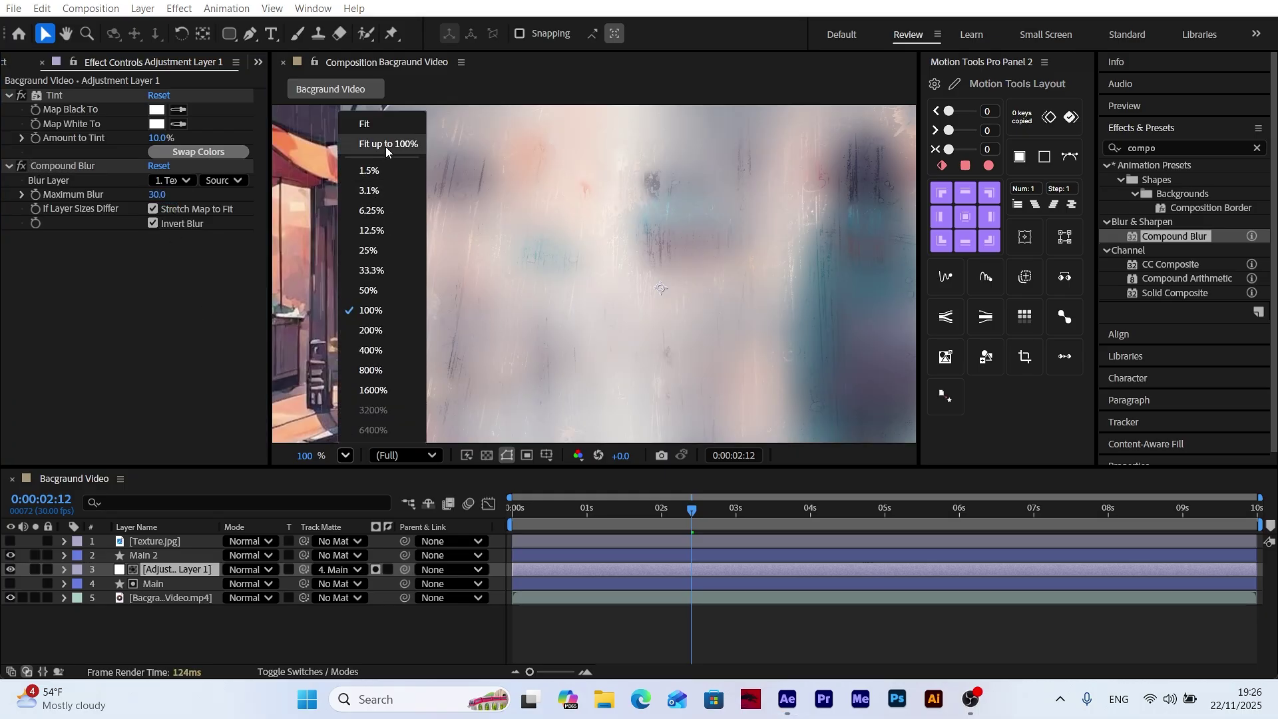
{"action": "left_click", "coordinate": [386, 145]}
{"action": "left_click", "coordinate": [566, 517]}
{"action": "left_click_drag", "start_coordinate": [565, 515], "coordinate": [741, 512]}
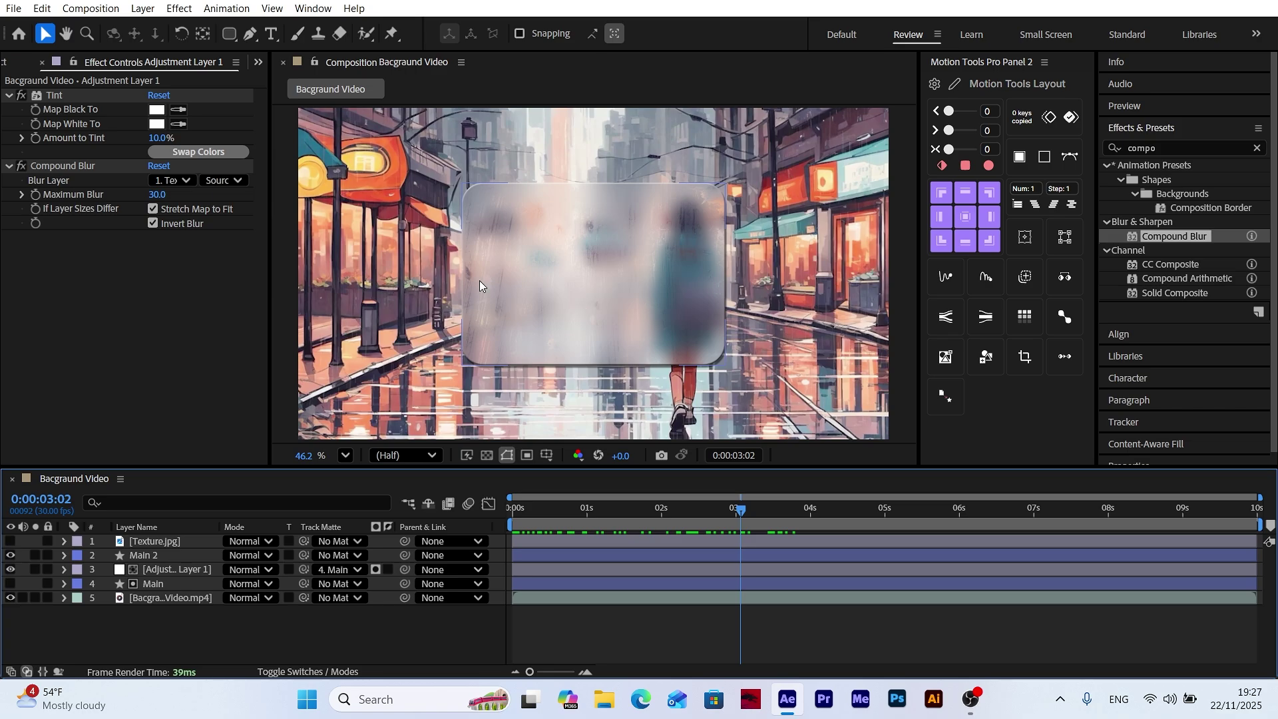
Add Rain Green Screen.mov above Main 2 and make it Main 2's track matte
{"action": "left_click", "coordinate": [6, 62]}
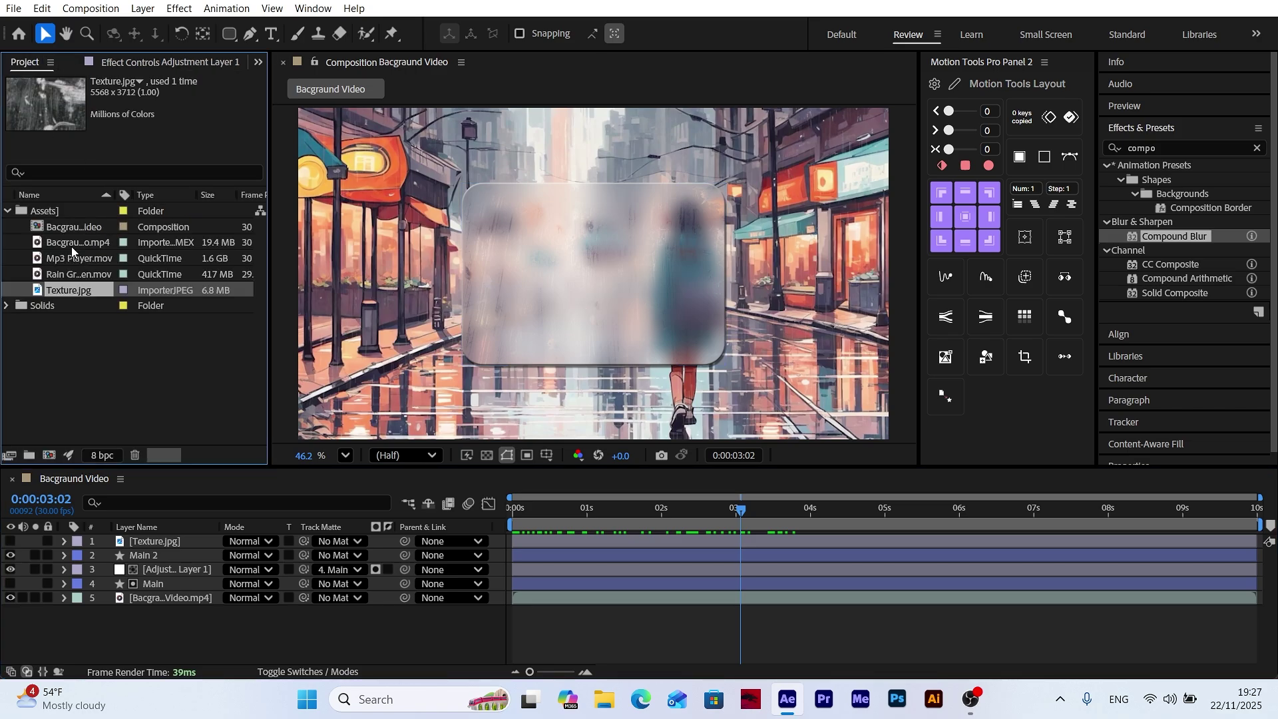
{"action": "left_click_drag", "start_coordinate": [77, 273], "coordinate": [104, 550]}
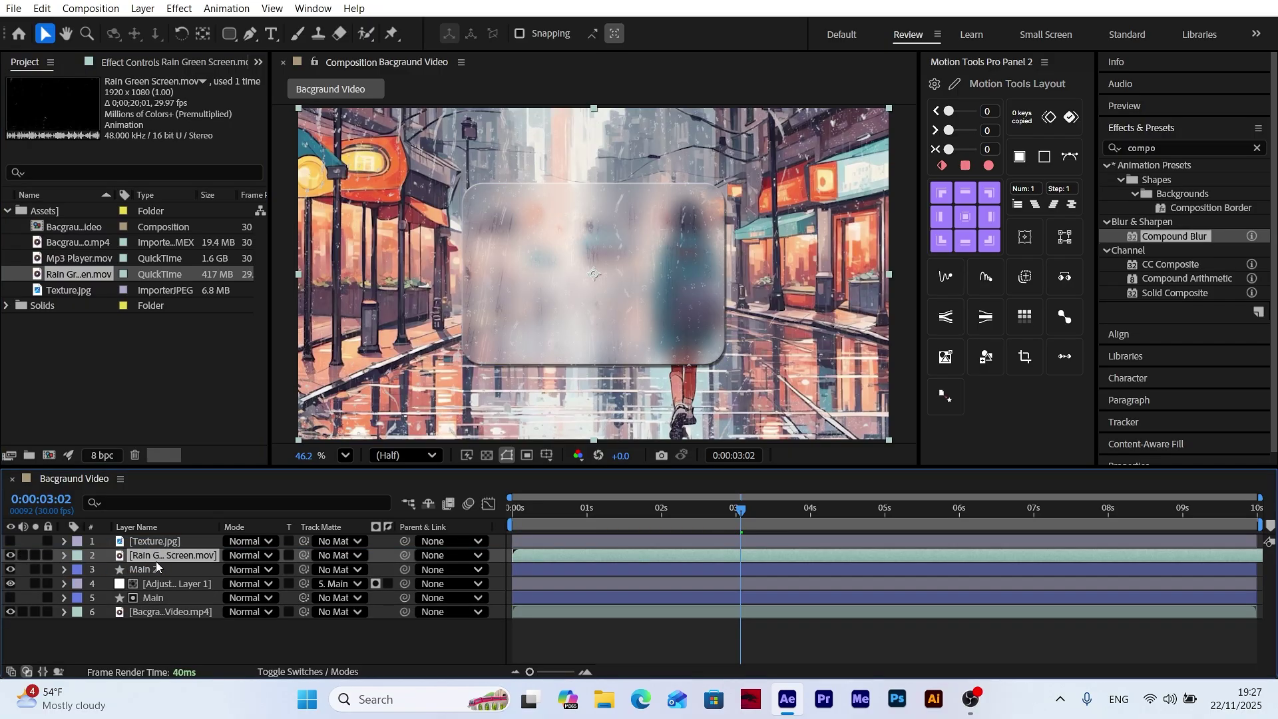
{"action": "left_click", "coordinate": [174, 569]}
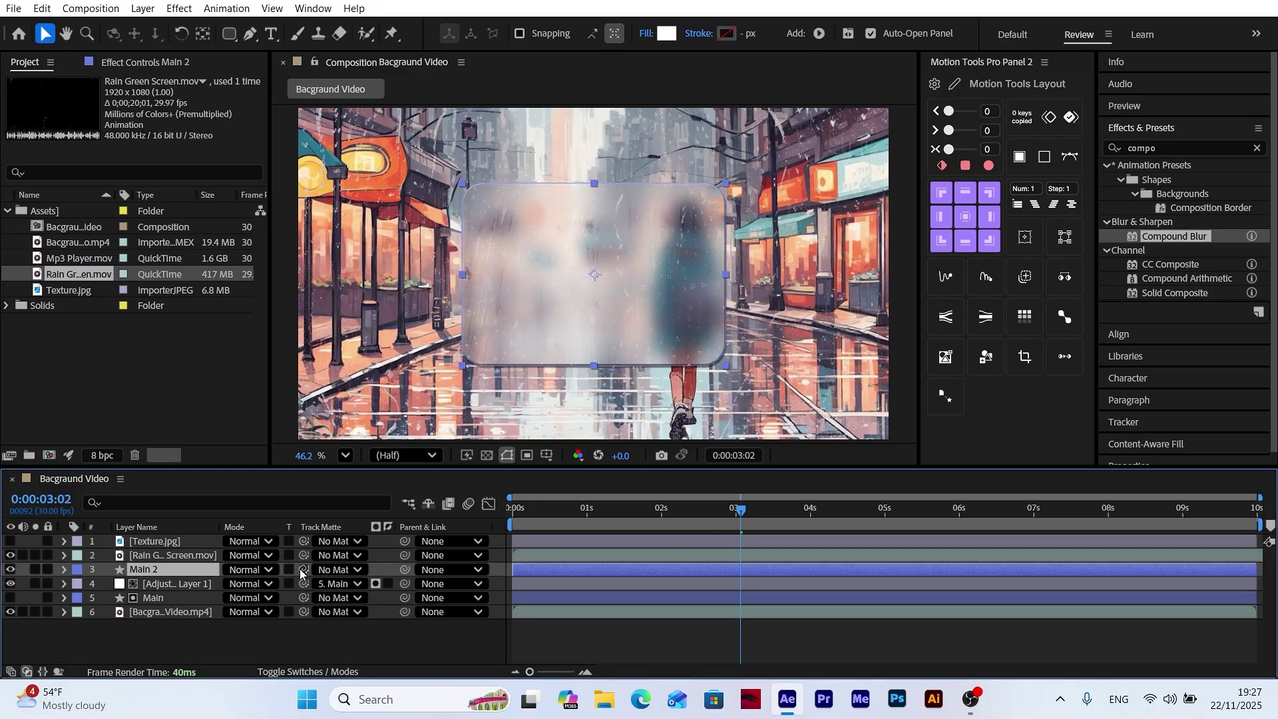
{"action": "left_click_drag", "start_coordinate": [303, 570], "coordinate": [162, 557]}
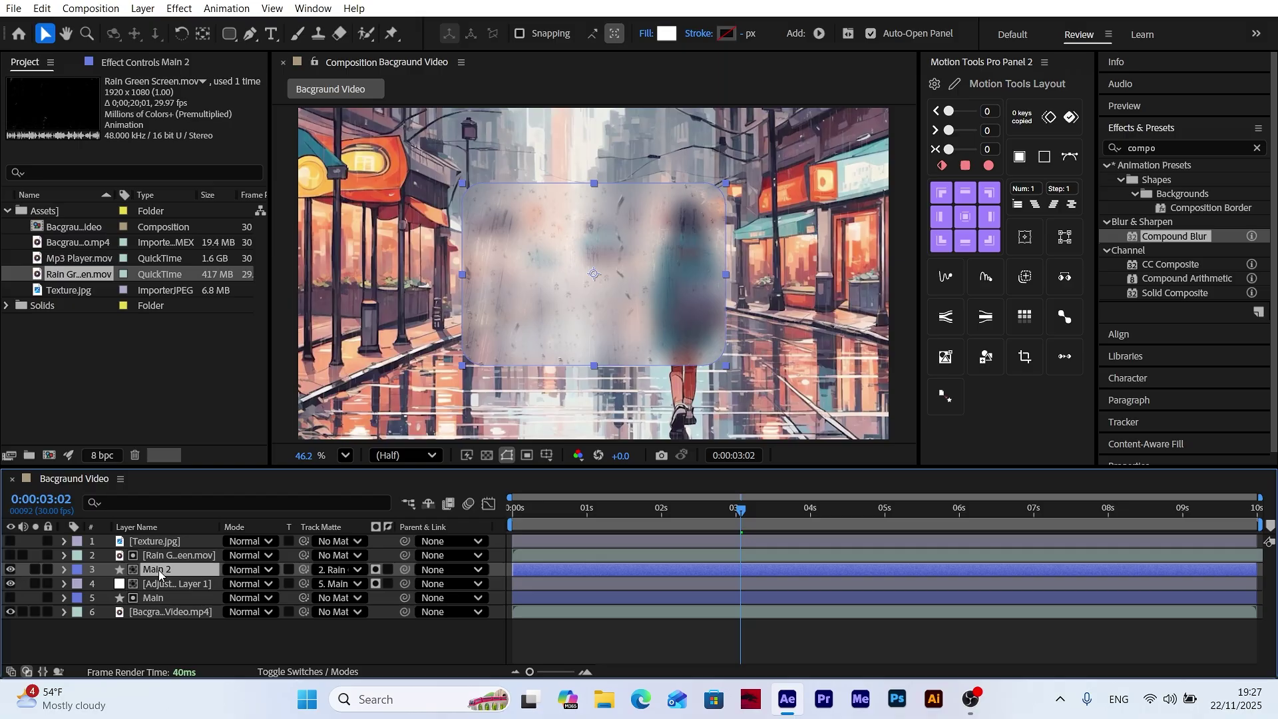
Preview the composition to check the raindrops, stopping at 0:00:03:05
{"action": "left_click", "coordinate": [429, 642]}
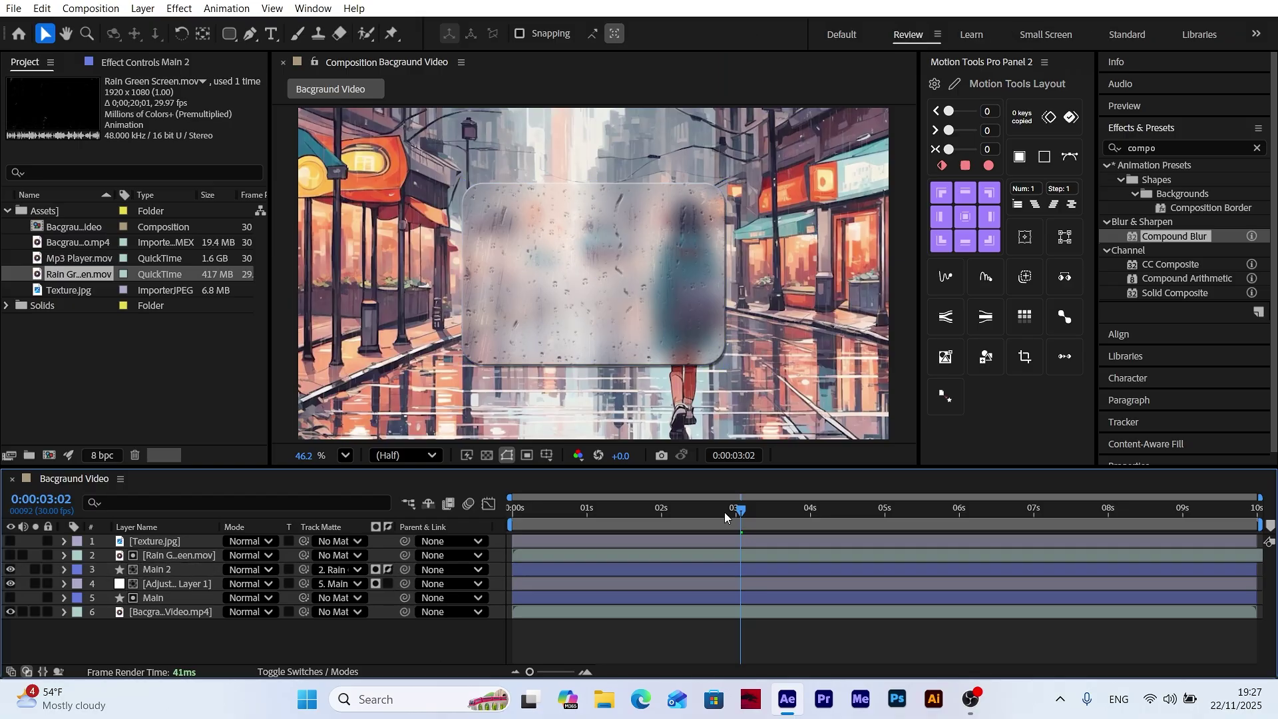
{"action": "left_click_drag", "start_coordinate": [724, 513], "coordinate": [480, 530]}
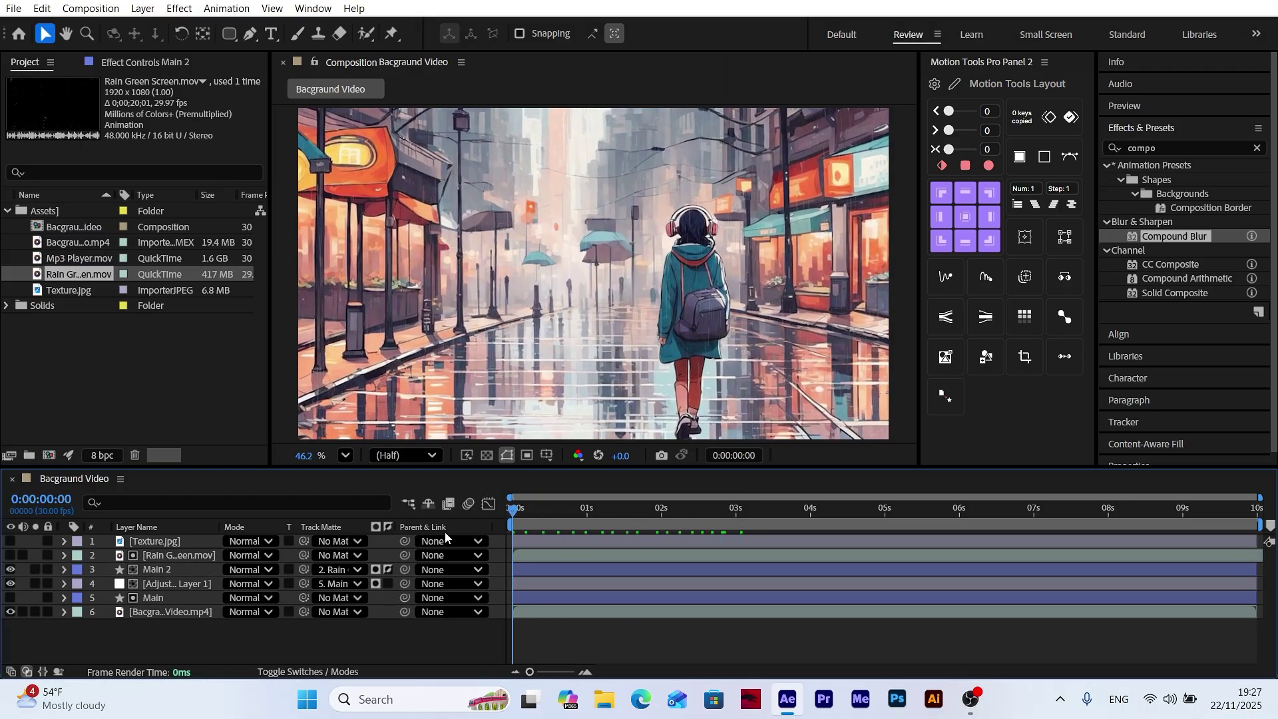
{"action": "key", "text": "space"}
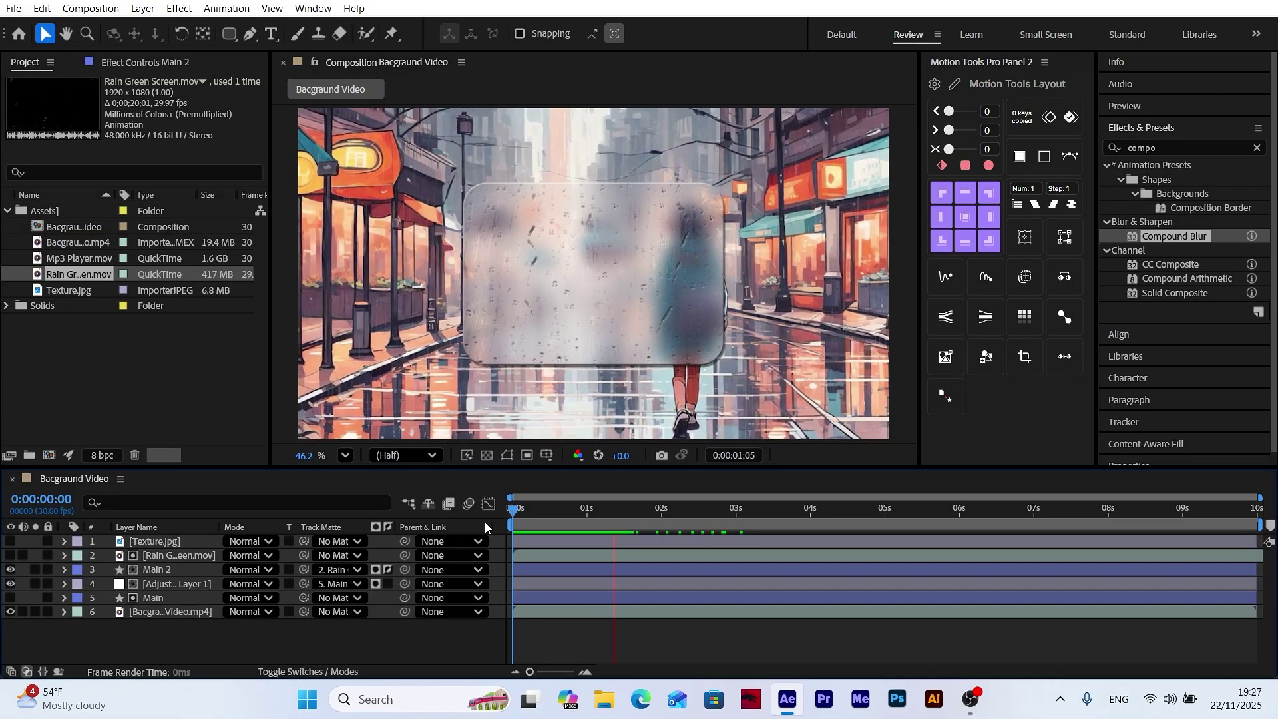
{"action": "left_click_drag", "start_coordinate": [516, 523], "coordinate": [742, 498]}
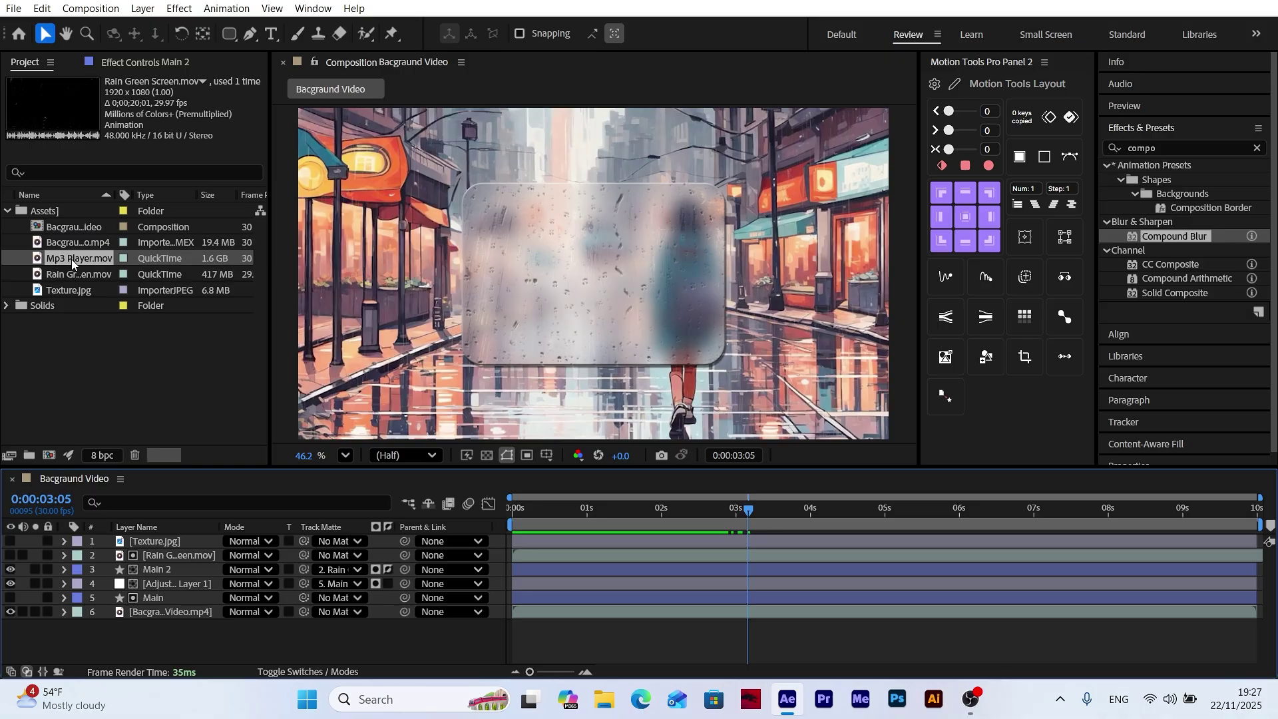
Add Mp3 Player.mov as the top layer, starting just under one second
{"action": "left_click_drag", "start_coordinate": [71, 258], "coordinate": [177, 537]}
{"action": "left_click_drag", "start_coordinate": [649, 509], "coordinate": [582, 521]}
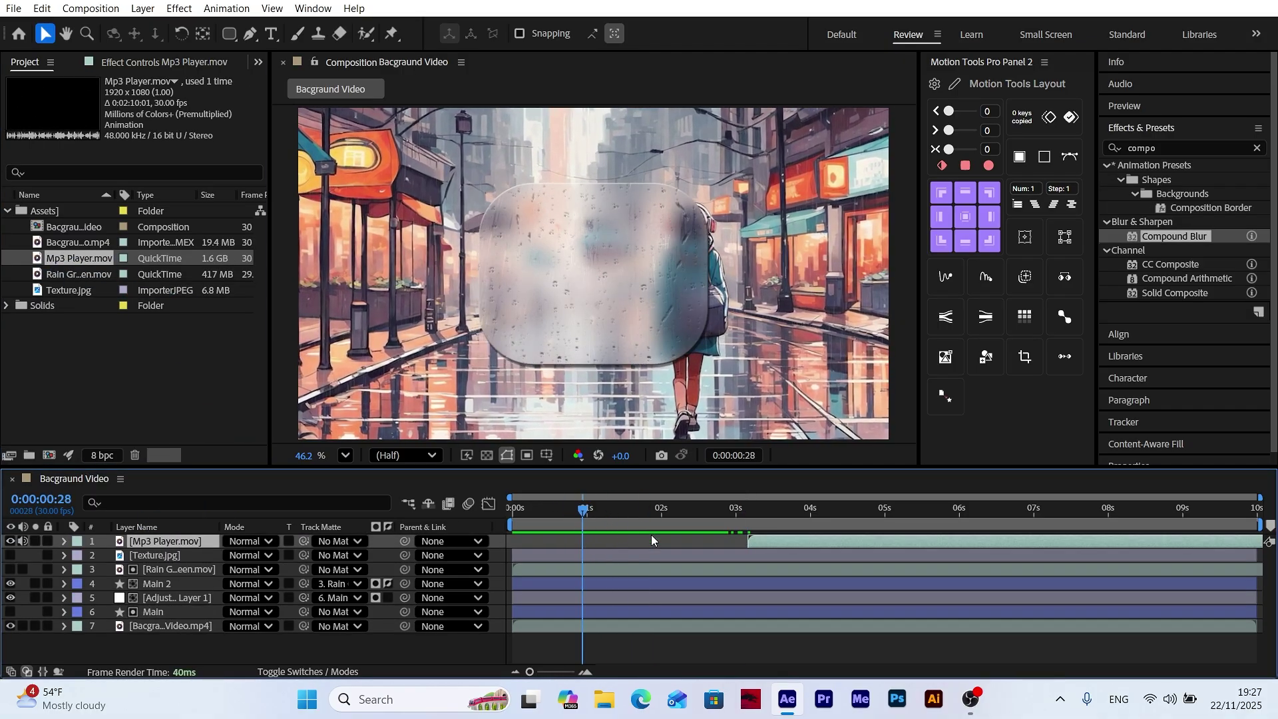
{"action": "left_click_drag", "start_coordinate": [778, 541], "coordinate": [730, 521]}
Scale the MP3 player to 82% and preview the animation from the start
{"action": "key", "text": "s"}
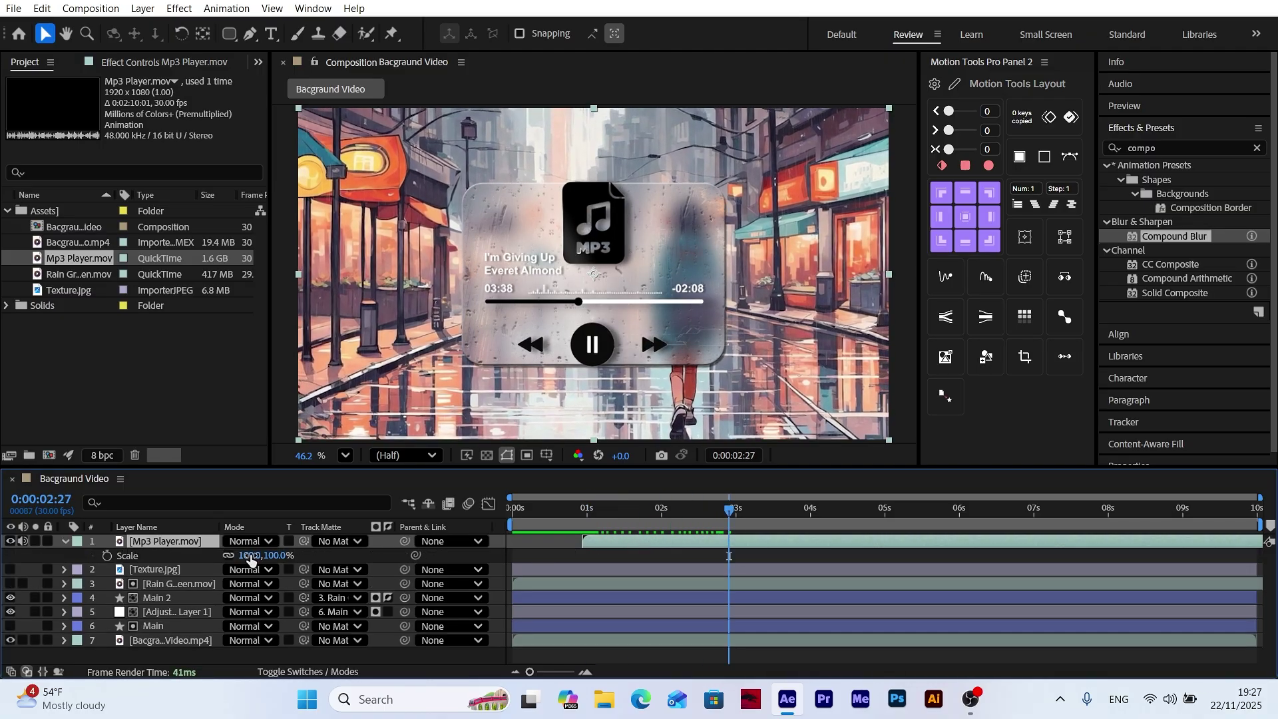
{"action": "left_click_drag", "start_coordinate": [251, 558], "coordinate": [236, 555]}
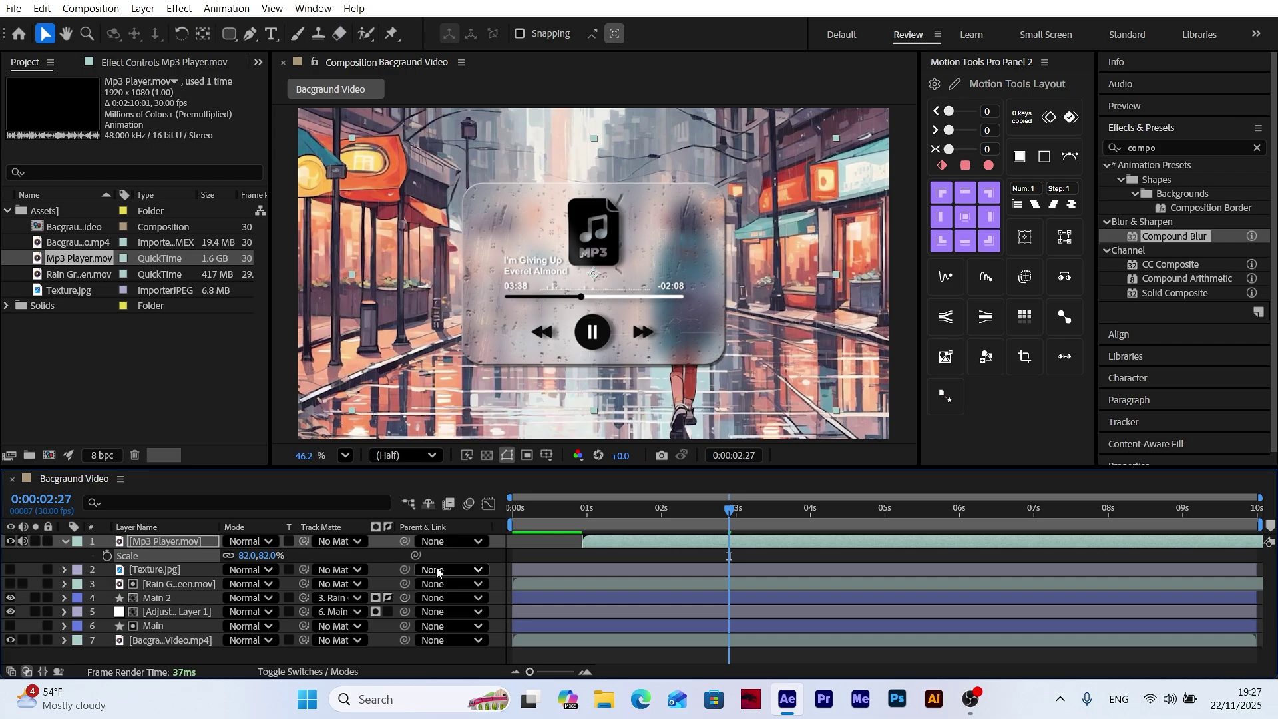
{"action": "left_click_drag", "start_coordinate": [729, 510], "coordinate": [517, 540]}
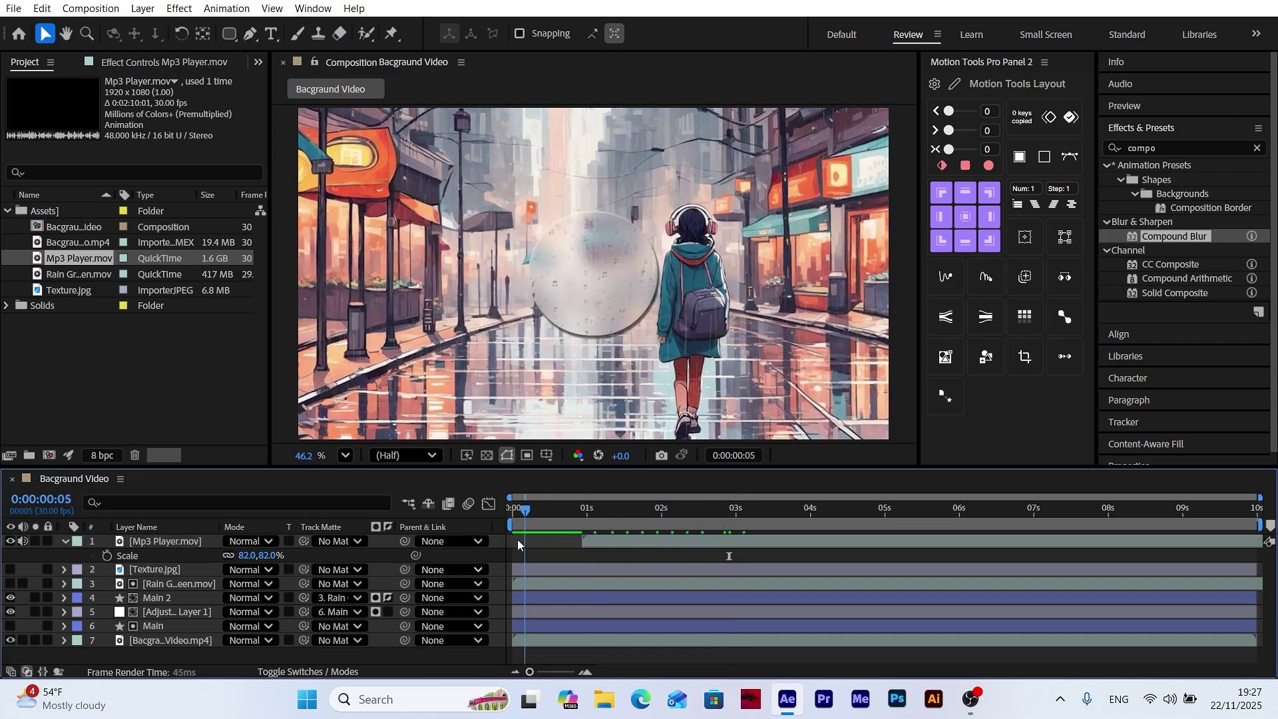
{"action": "left_click", "coordinate": [64, 541]}
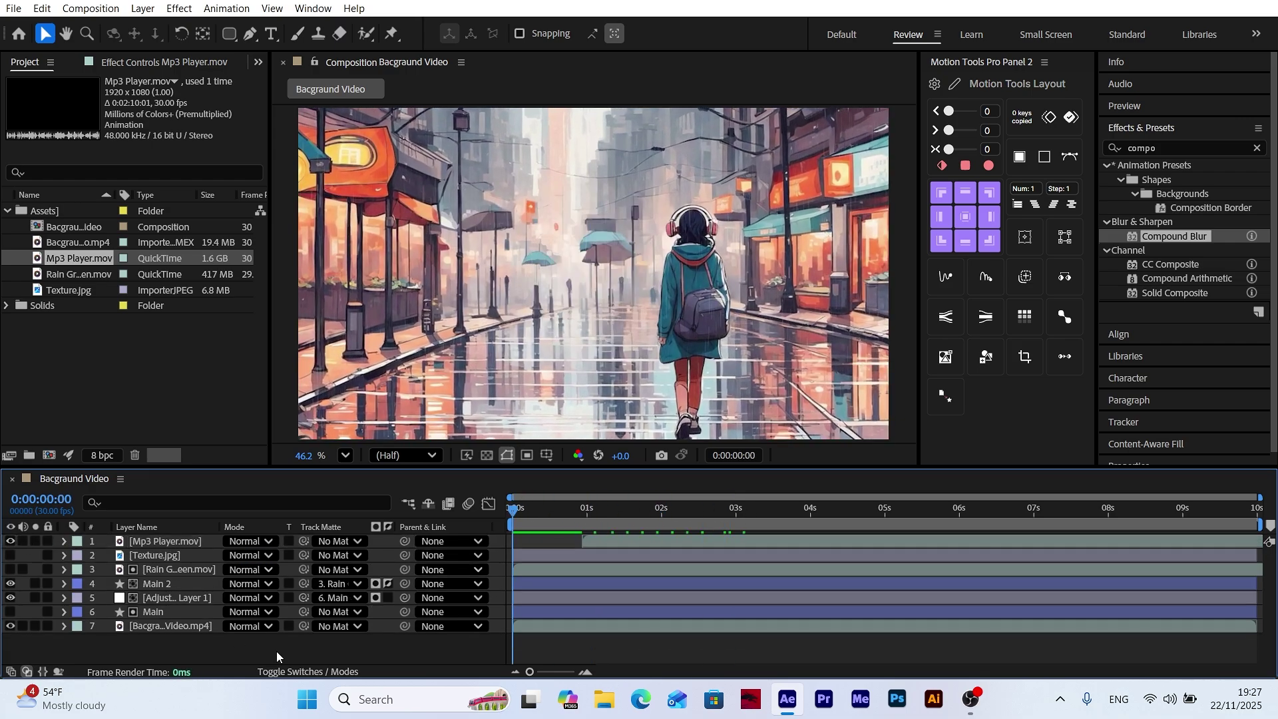
{"action": "key", "text": "space"}
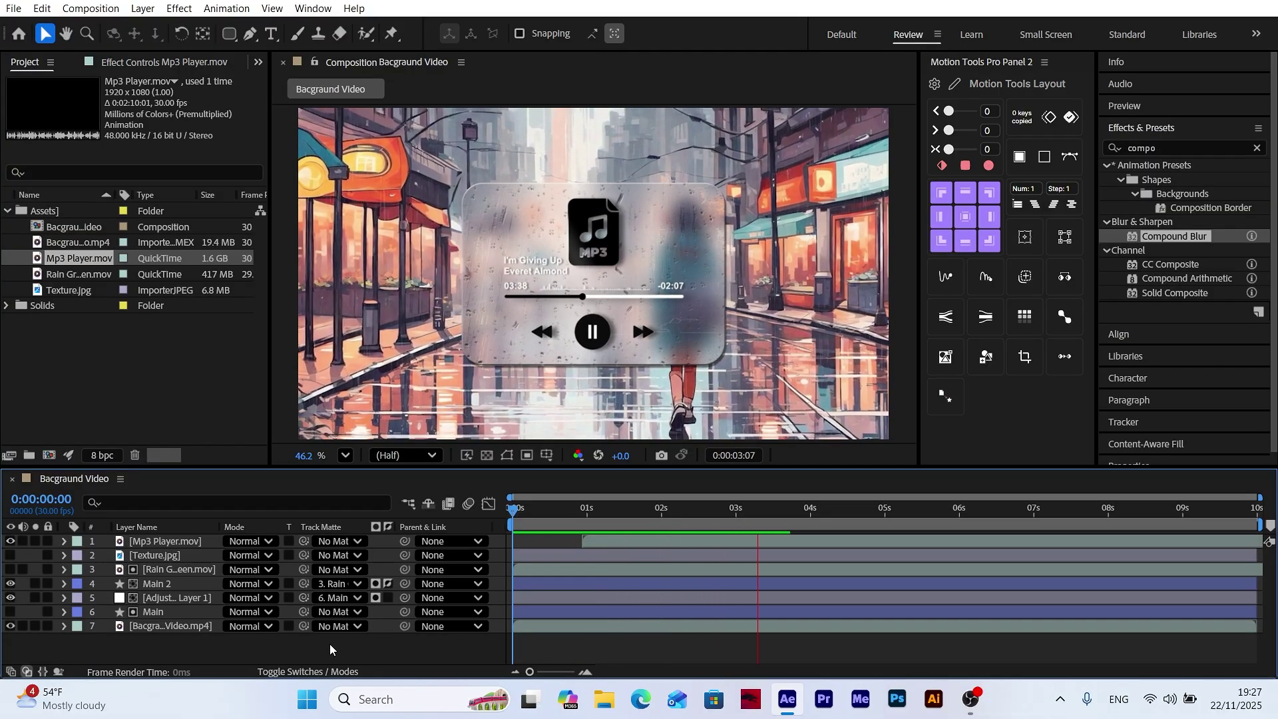
{"action": "key", "text": "space"}
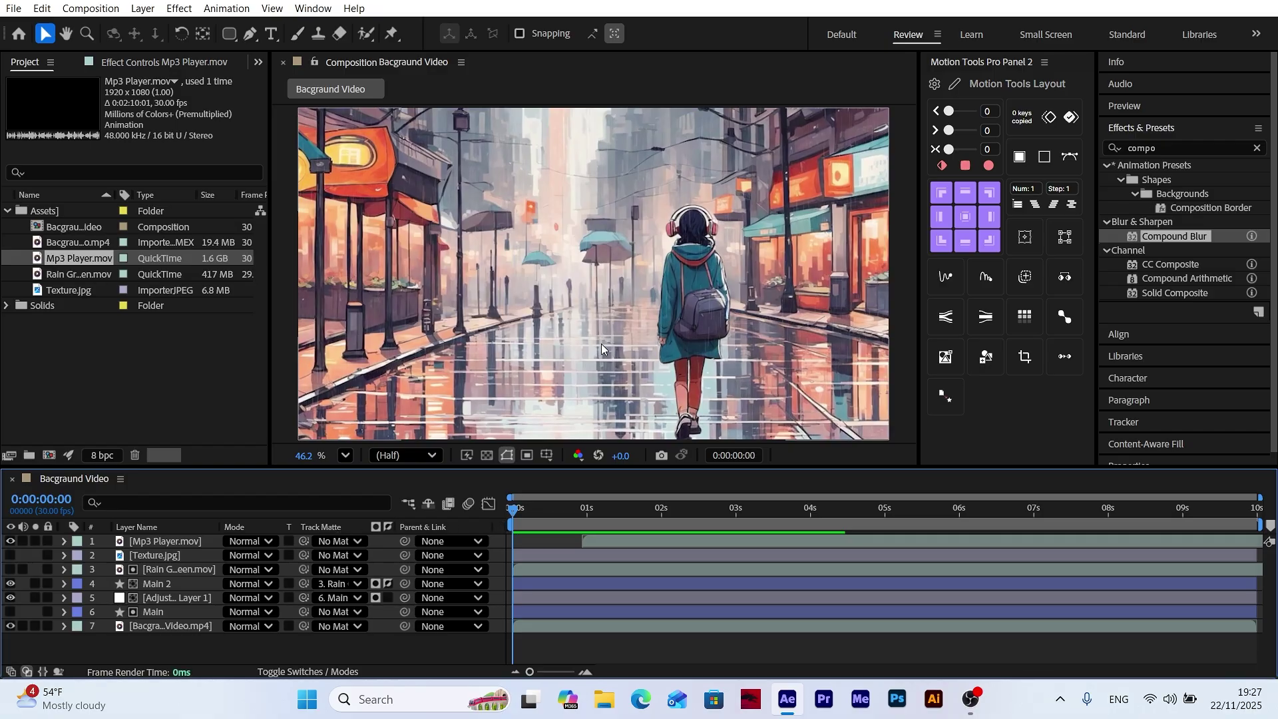
Apply Fast Box Blur to the background video layer
{"action": "left_click", "coordinate": [169, 626]}
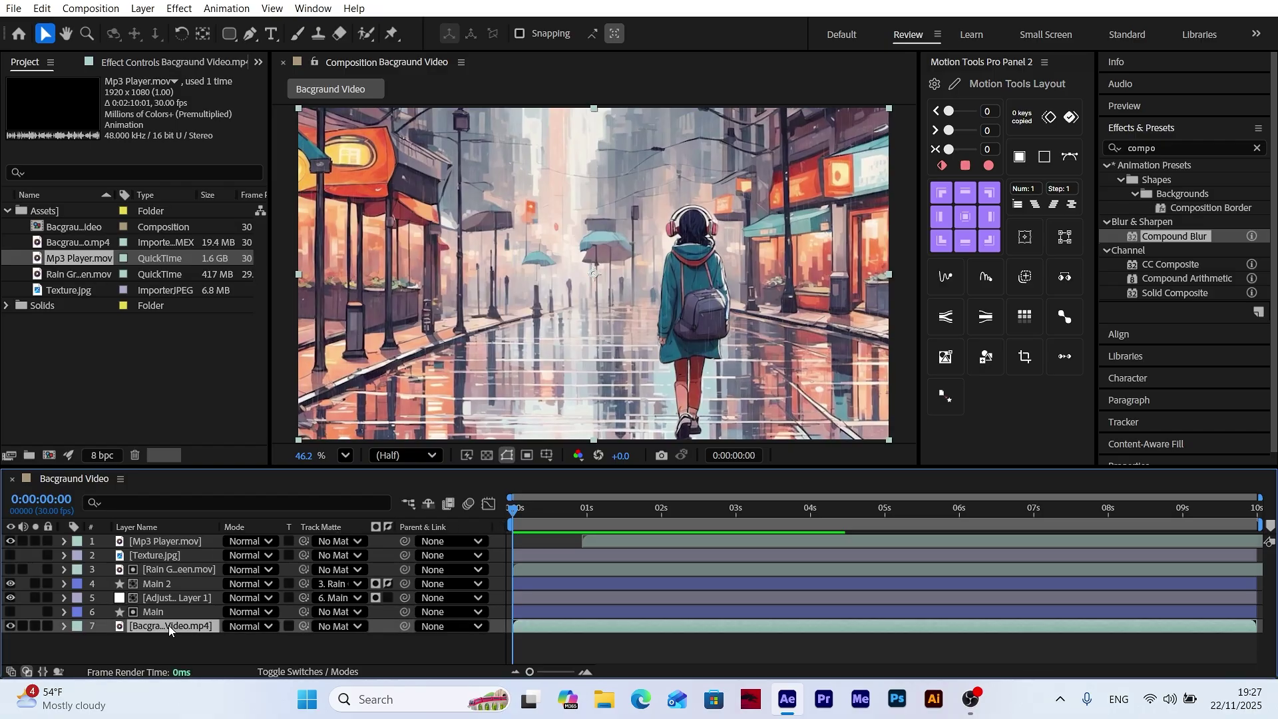
{"action": "left_click", "coordinate": [1158, 147]}
{"action": "type", "text": "fast"}
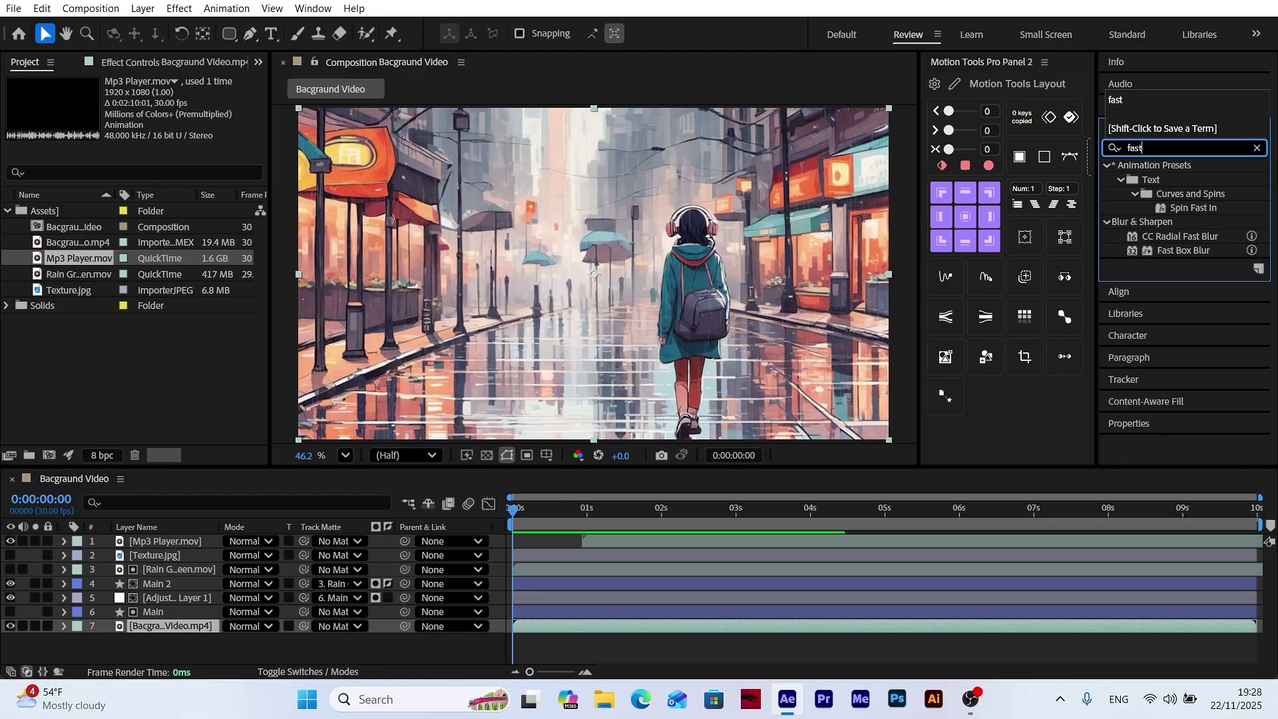
{"action": "left_click_drag", "start_coordinate": [1175, 251], "coordinate": [201, 623]}
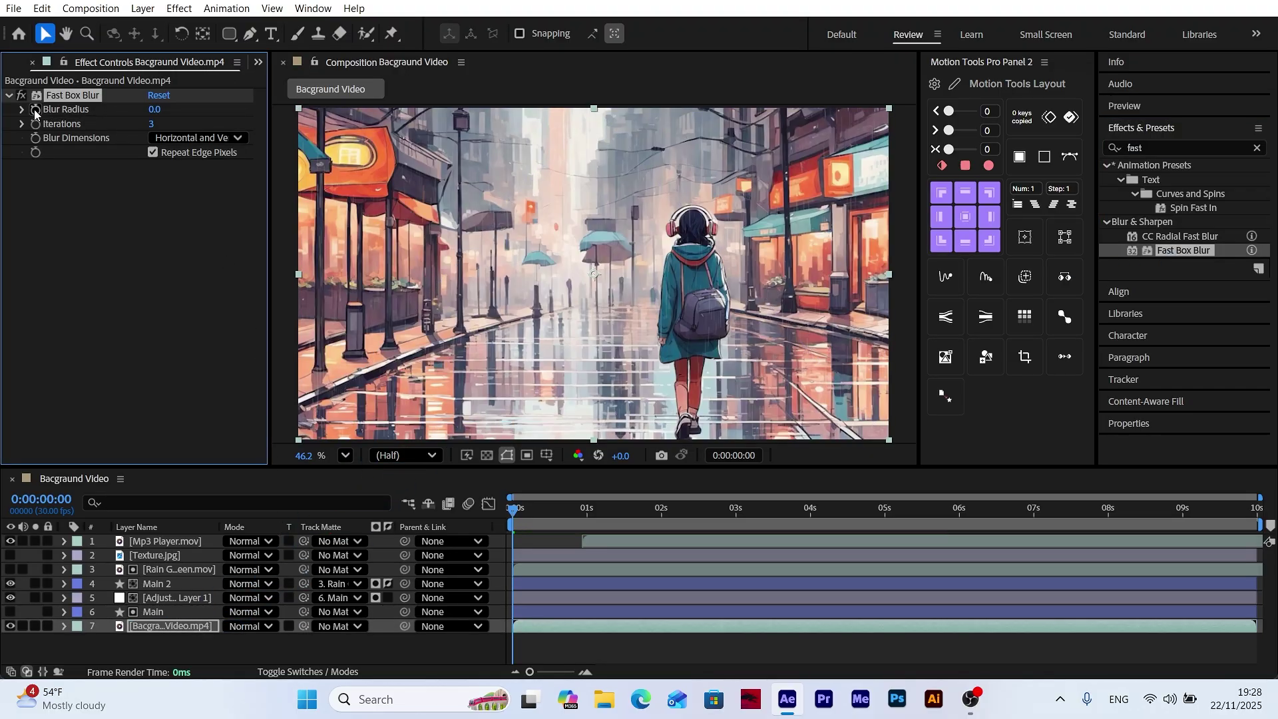
Keyframe the Blur Radius at 5 at the one-second mark
{"action": "left_click", "coordinate": [733, 455]}
{"action": "type", "text": "+30"}
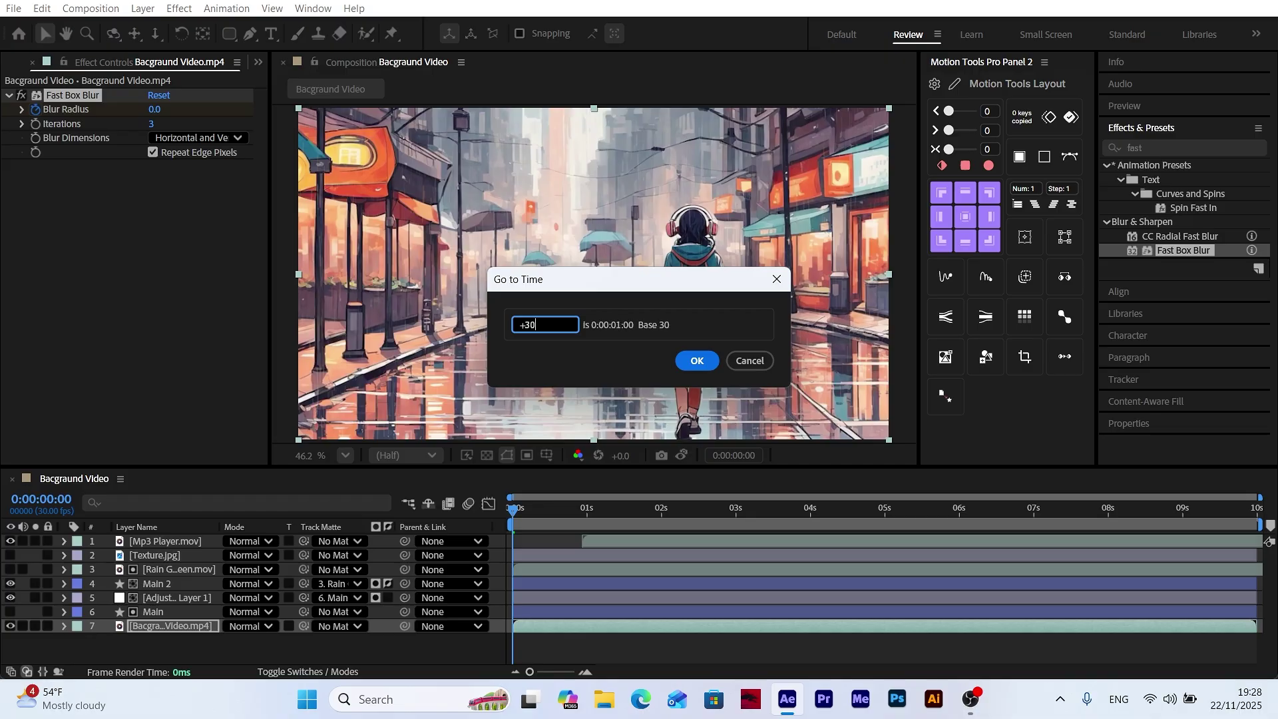
{"action": "key", "text": "Return"}
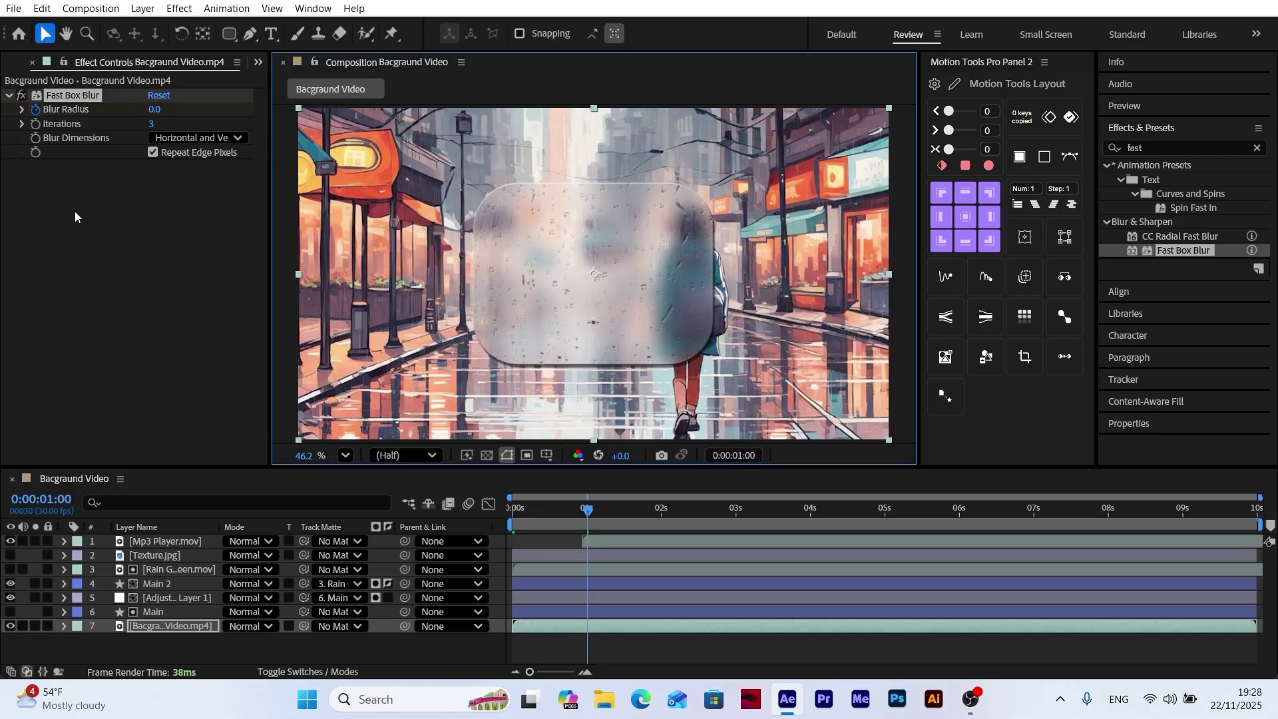
{"action": "left_click", "coordinate": [159, 111]}
{"action": "key", "text": "Return"}
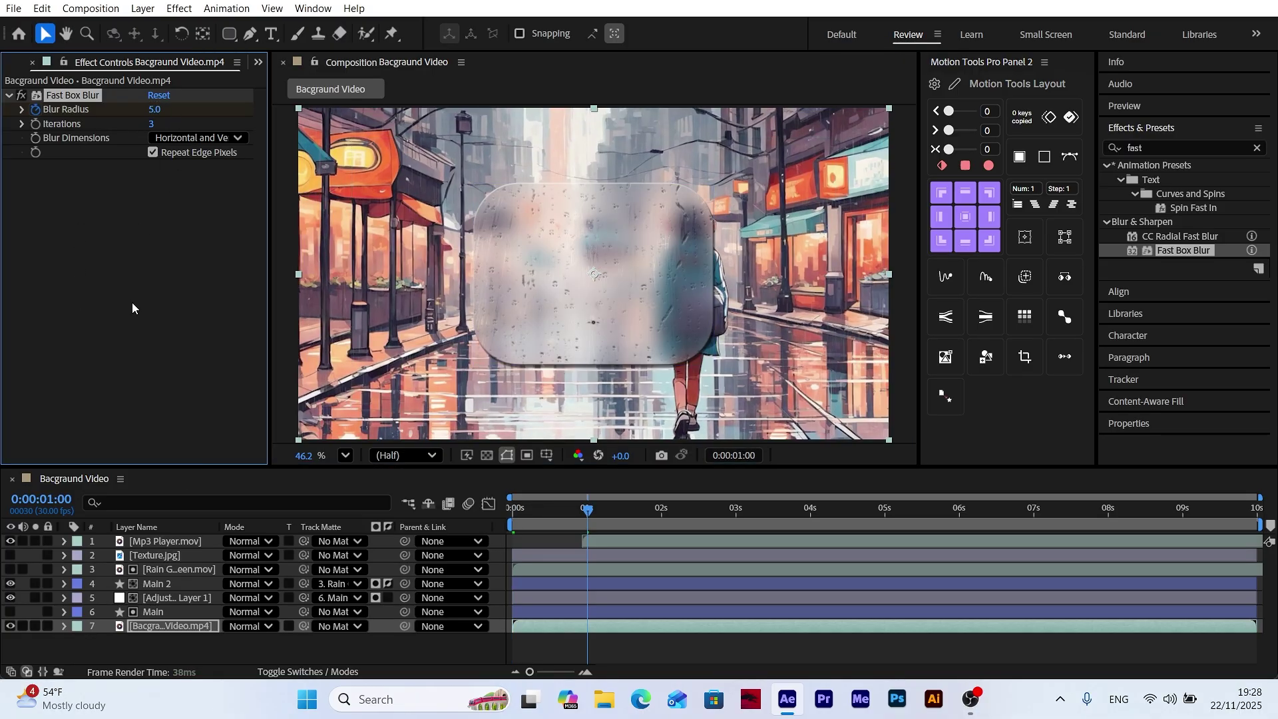
{"action": "left_click", "coordinate": [173, 626]}
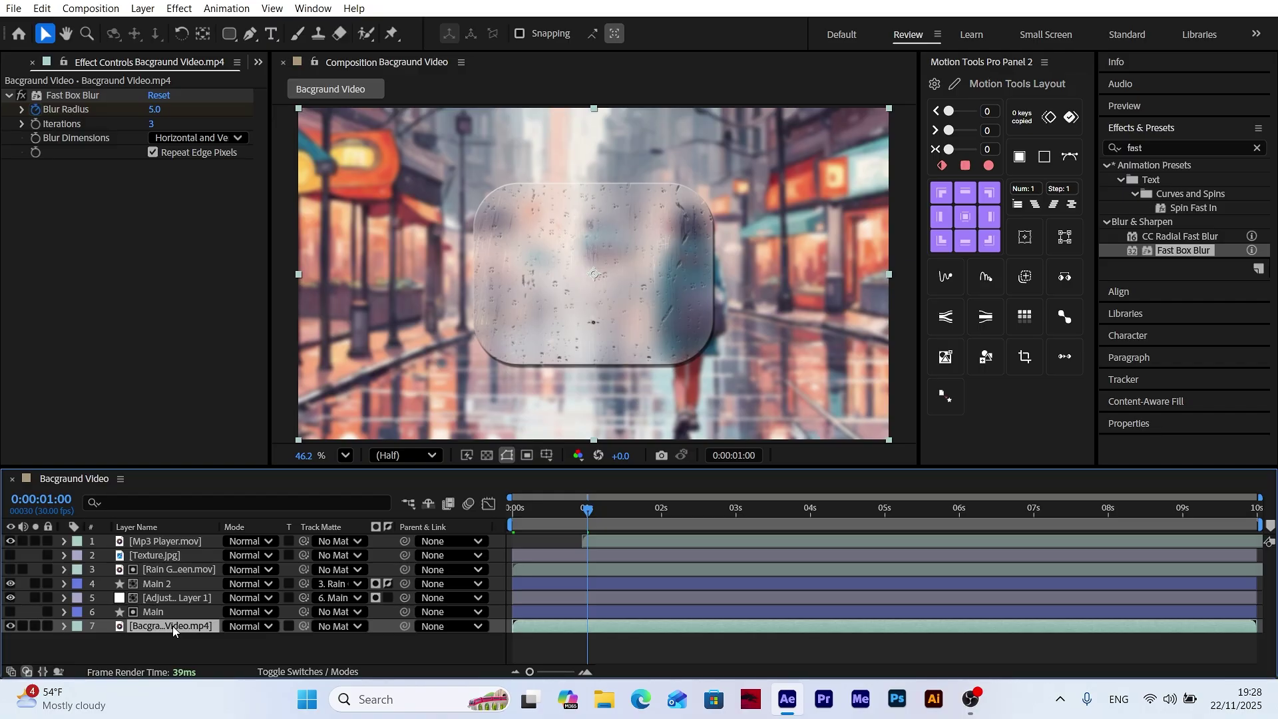
Apply Easy Ease to both Blur Radius keyframes
{"action": "key", "text": "u"}
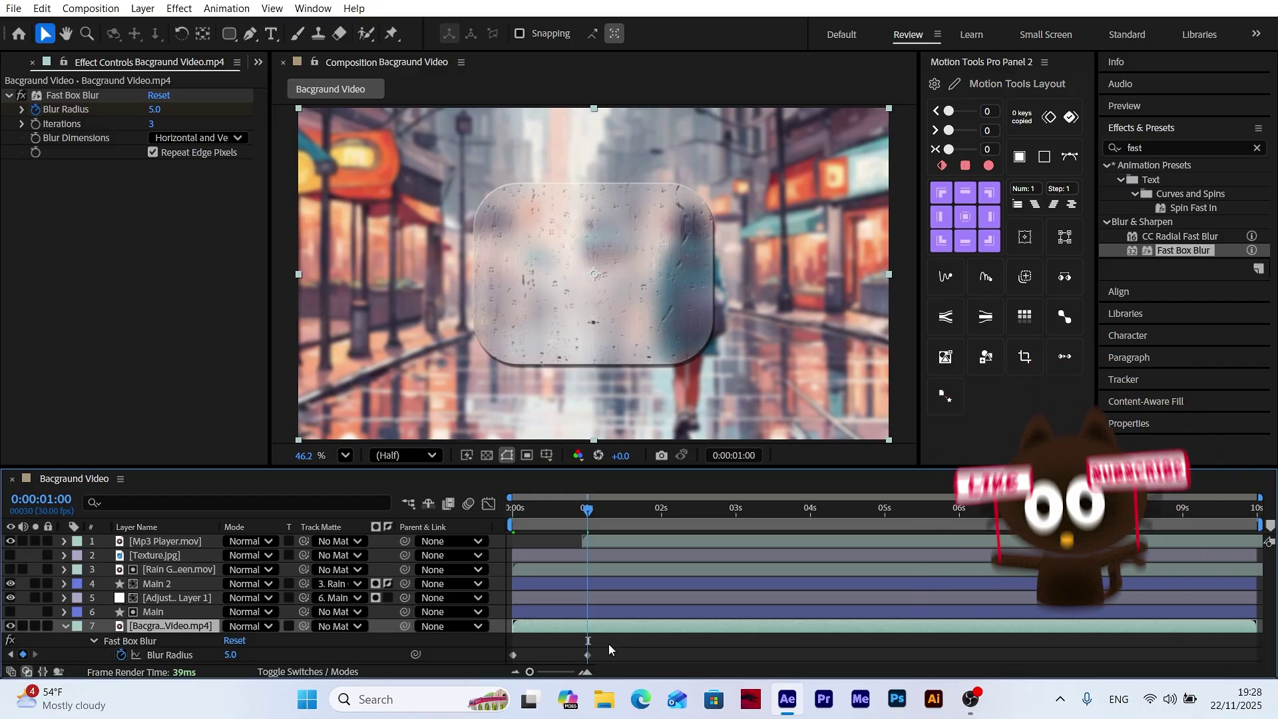
{"action": "left_click_drag", "start_coordinate": [609, 644], "coordinate": [513, 667]}
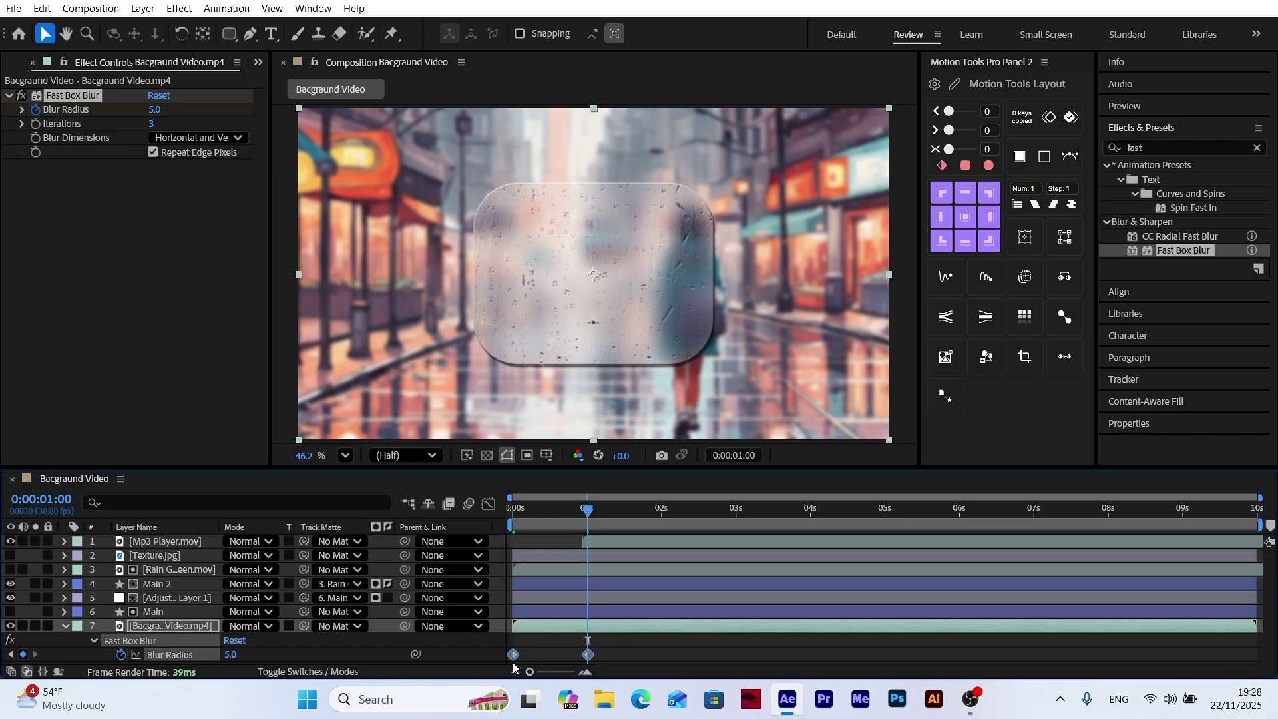
{"action": "right_click", "coordinate": [514, 659]}
{"action": "mouse_move", "coordinate": [599, 644]}
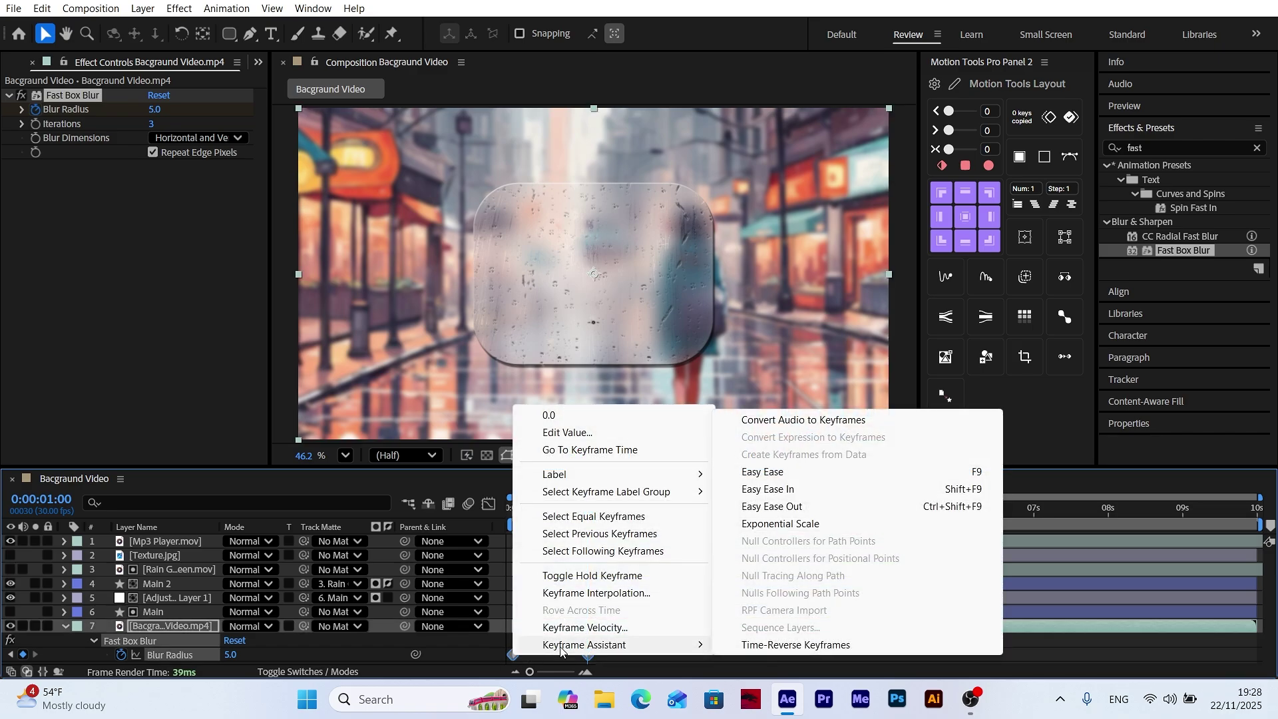
{"action": "left_click", "coordinate": [780, 473]}
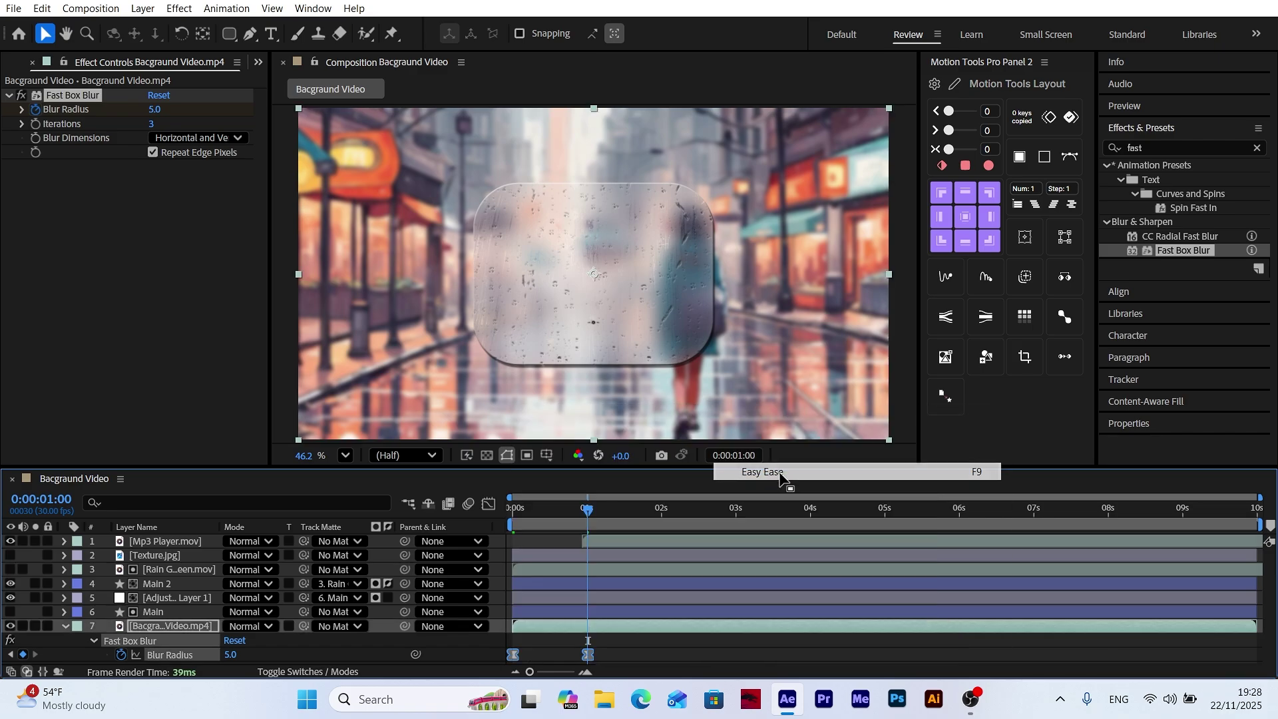
Adjust the blur ramp in the speed graph and preview it from the start
{"action": "left_click", "coordinate": [493, 504]}
{"action": "left_click_drag", "start_coordinate": [610, 581], "coordinate": [526, 631]}
{"action": "left_click", "coordinate": [490, 505]}
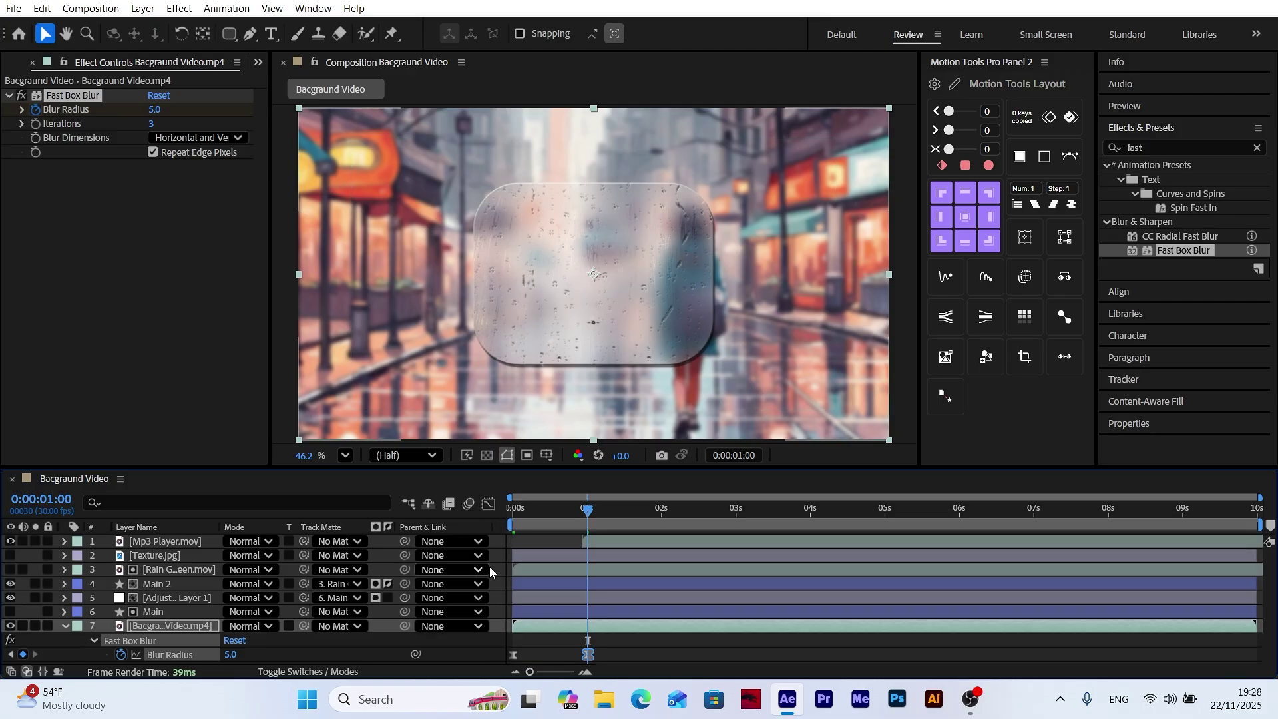
{"action": "left_click_drag", "start_coordinate": [575, 513], "coordinate": [477, 522]}
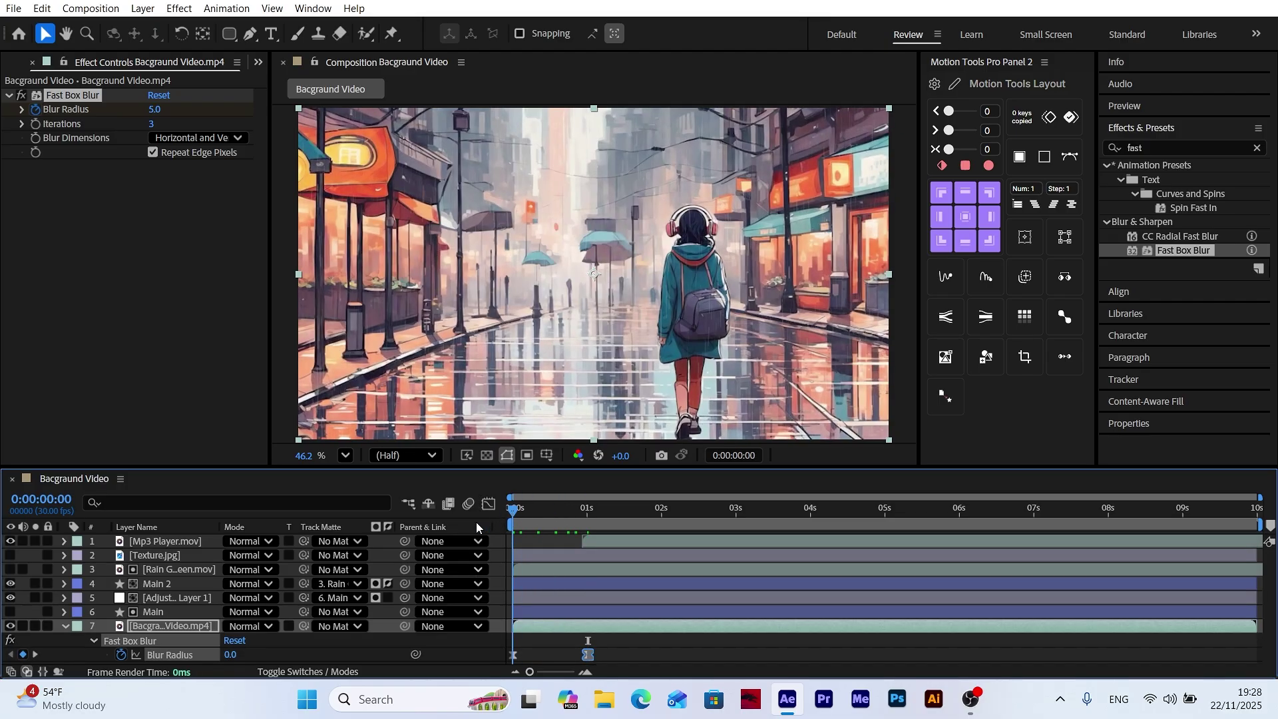
{"action": "left_click", "coordinate": [65, 627]}
{"action": "left_click", "coordinate": [293, 646]}
{"action": "key", "text": "space"}
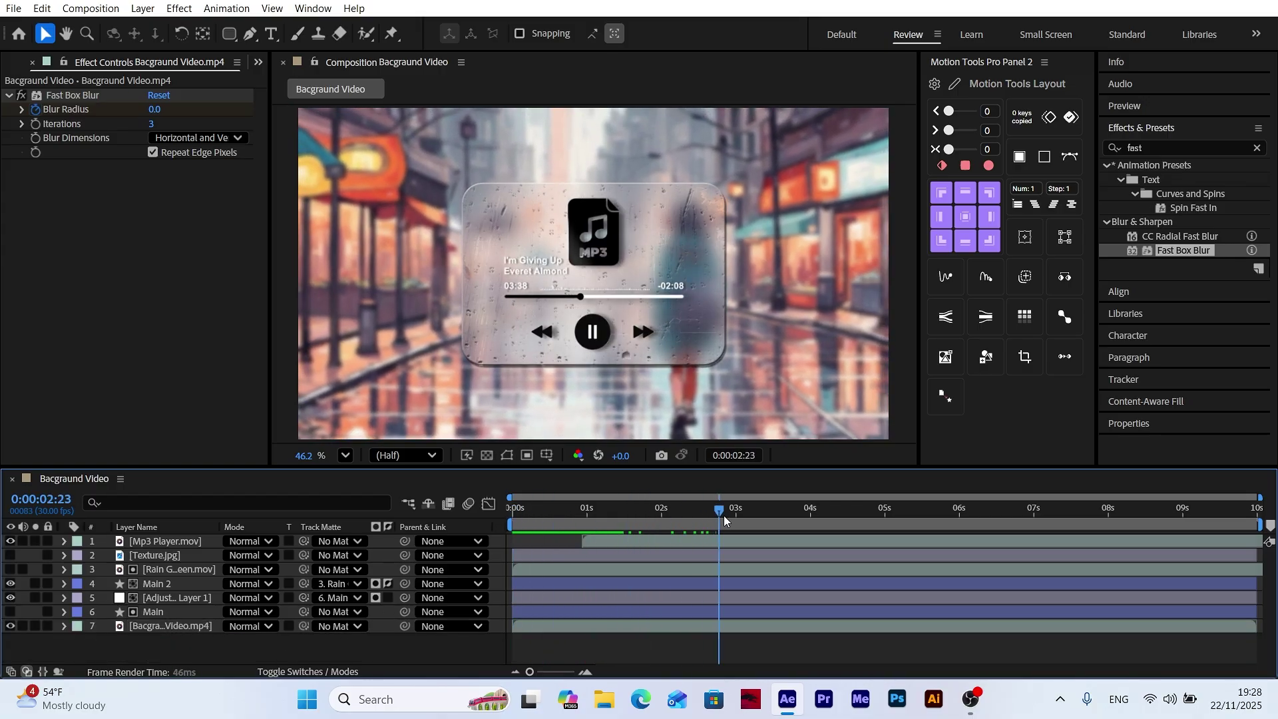
{"action": "key", "text": "'"}
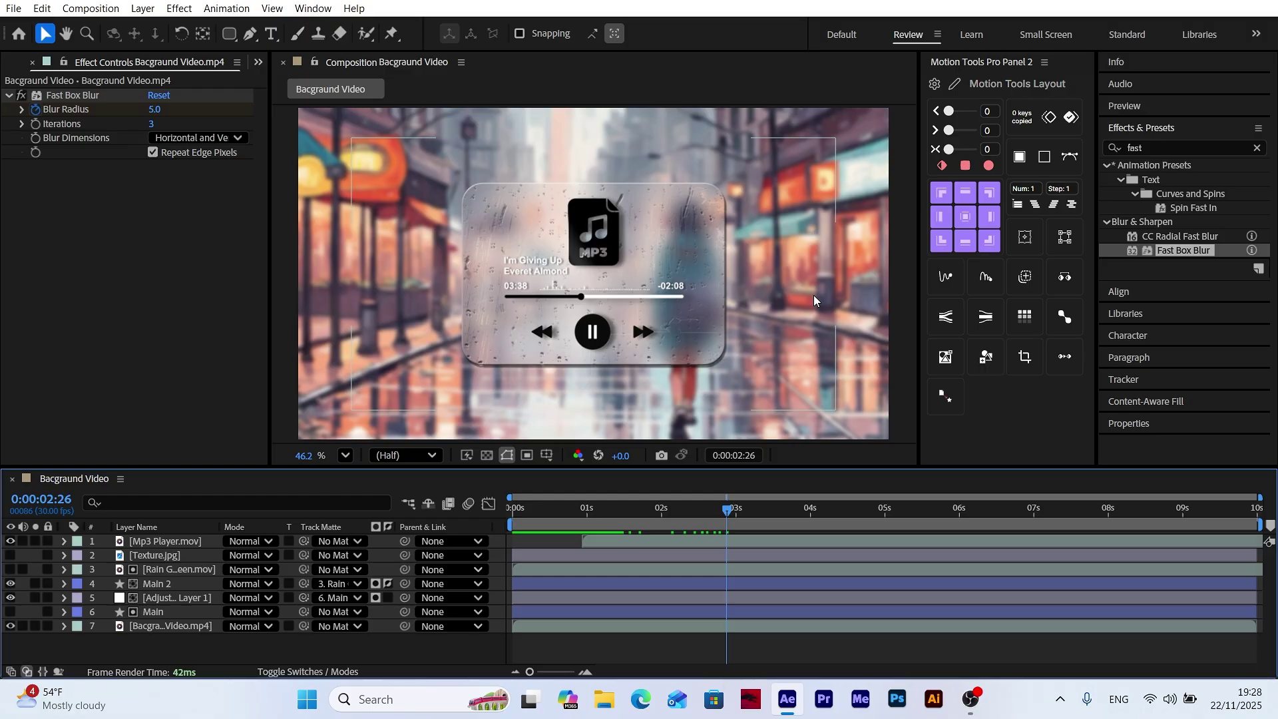
{"action": "key", "text": "'"}
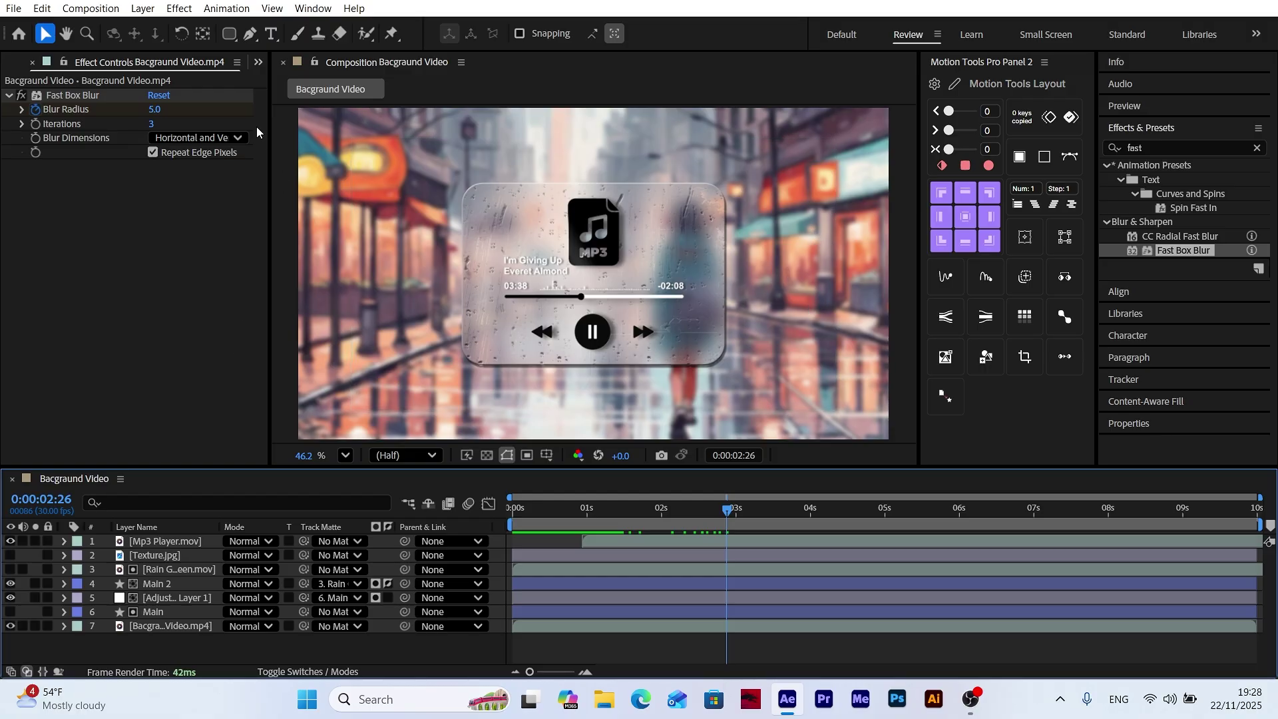
Draw a tall rectangle on the frame's right side and centre its anchor point
{"action": "left_click", "coordinate": [228, 35]}
{"action": "left_click_drag", "start_coordinate": [780, 130], "coordinate": [865, 416]}
{"action": "key", "text": "v"}
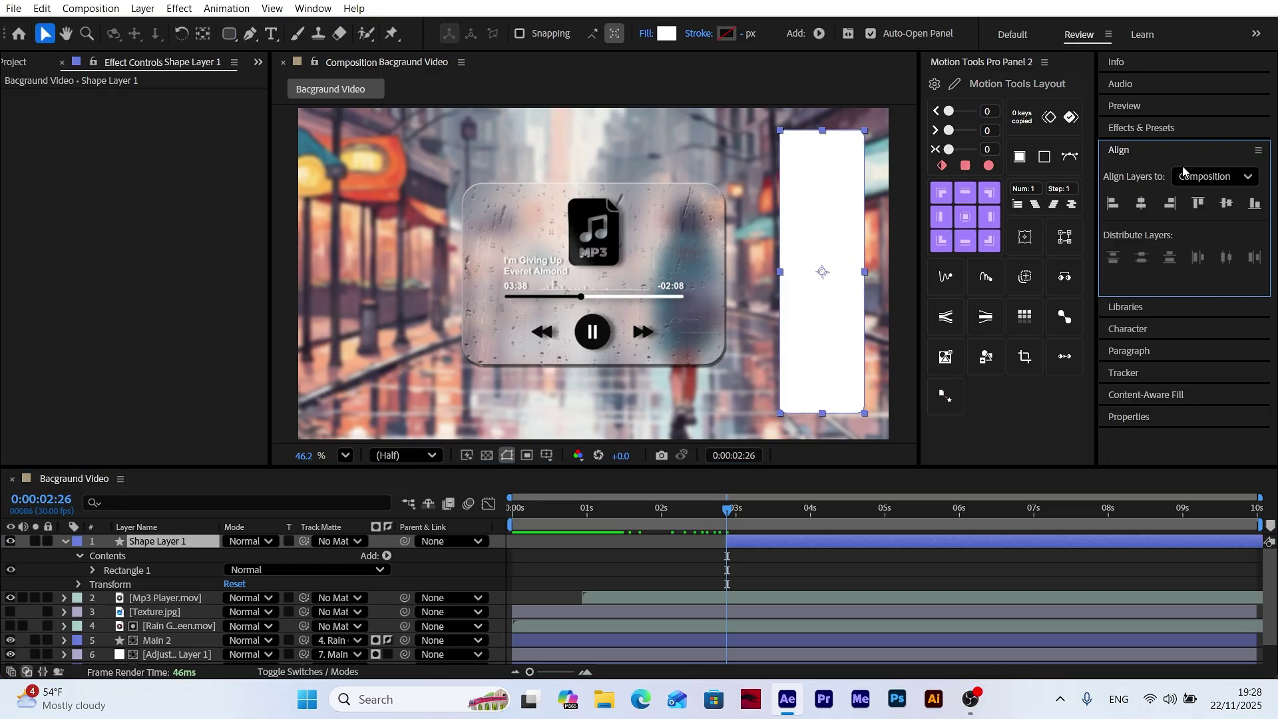
{"action": "left_click", "coordinate": [92, 570]}
Set Roundness to 60, start the layer at 0, and keyframe Size and Roundness there
{"action": "left_click", "coordinate": [233, 626]}
{"action": "type", "text": "60"}
{"action": "key", "text": "Return"}
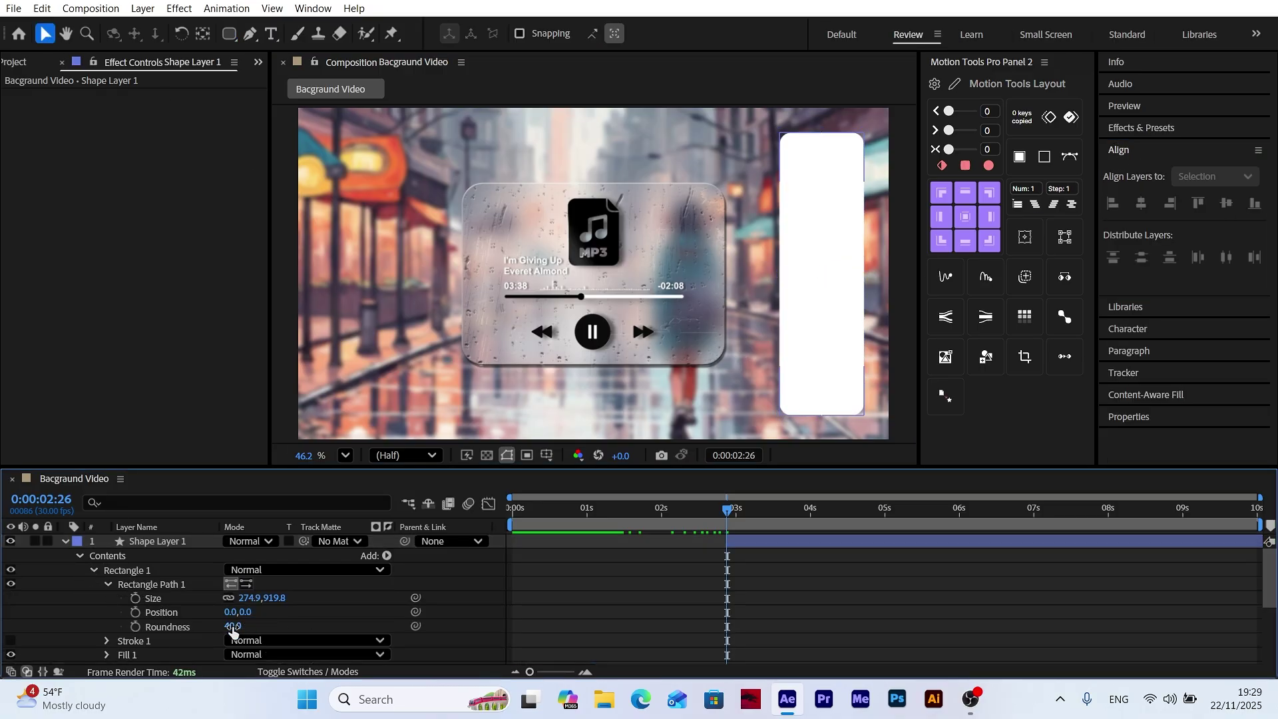
{"action": "left_click_drag", "start_coordinate": [722, 516], "coordinate": [513, 511]}
{"action": "key", "text": "alt+bracketleft"}
{"action": "left_click", "coordinate": [135, 598]}
{"action": "left_click", "coordinate": [135, 626]}
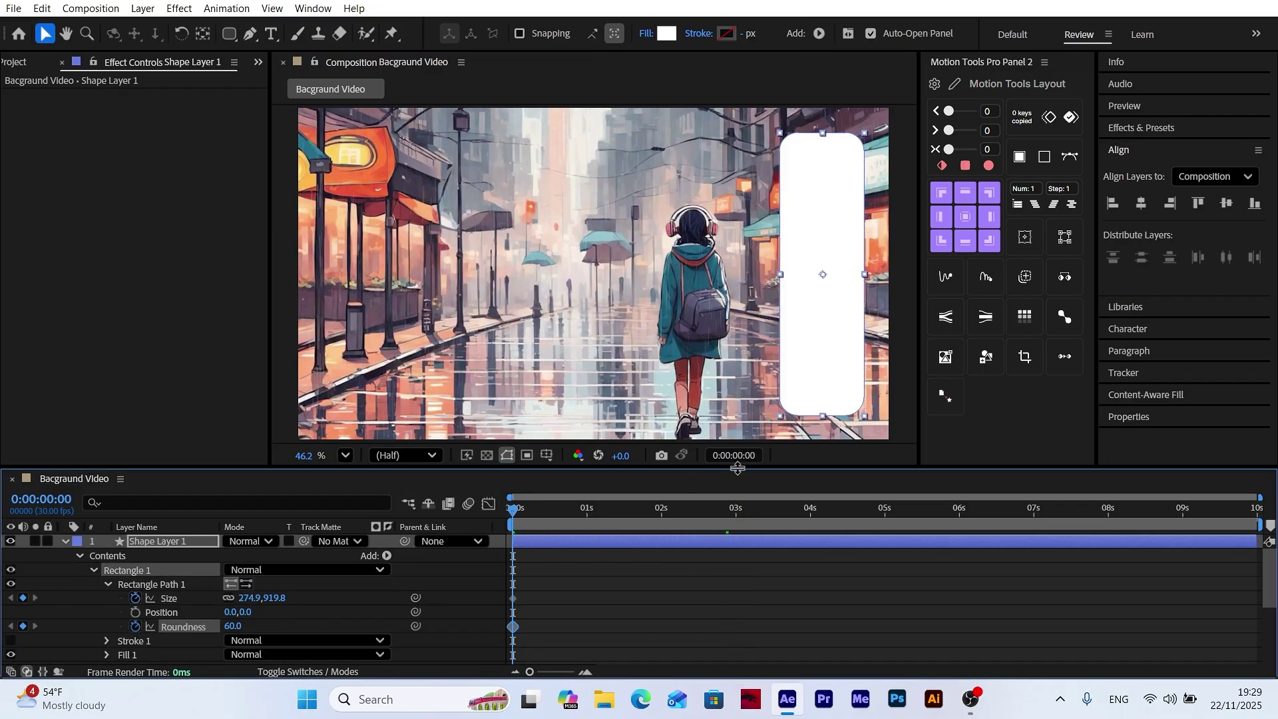
Add matching Size and Roundness keyframes one second later
{"action": "key", "text": "alt+shift+j"}
{"action": "type", "text": "+100"}
{"action": "key", "text": "Return"}
{"action": "key", "text": "Home"}
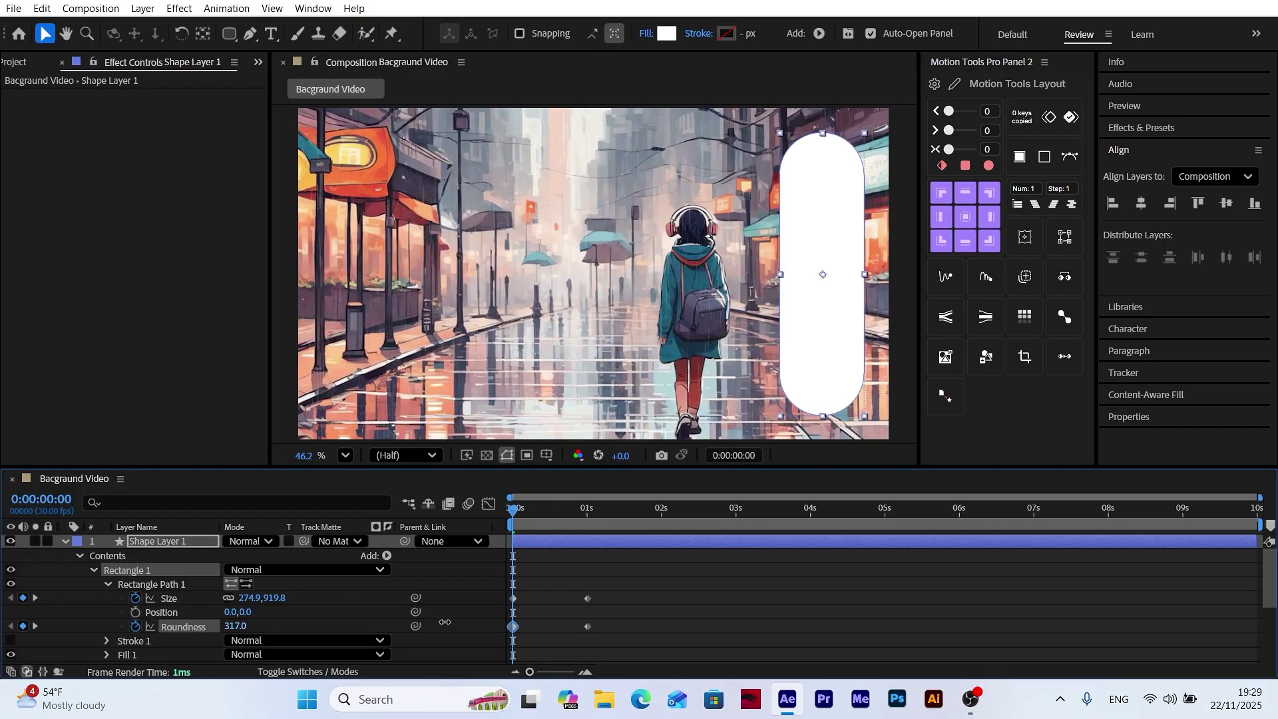
{"action": "left_click_drag", "start_coordinate": [76, 643], "coordinate": [71, 629]}
{"action": "scroll", "coordinate": [70, 625], "scroll_direction": "down", "scroll_amount": 3}
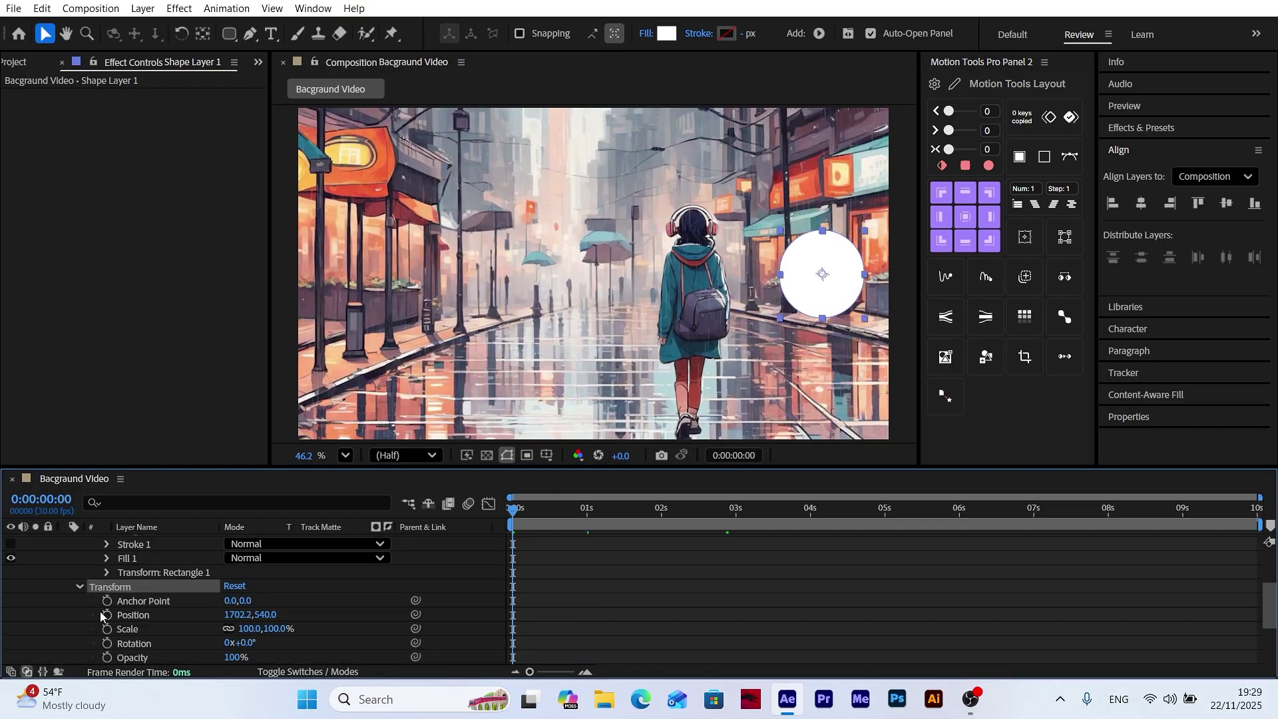
{"action": "scroll", "coordinate": [69, 625], "scroll_direction": "up", "scroll_amount": 2}
{"action": "scroll", "coordinate": [69, 623], "scroll_direction": "down", "scroll_amount": 3}
{"action": "key", "text": "k"}
Keyframe Scale from 0% at the first frame and apply Easy Ease Out
{"action": "left_click", "coordinate": [106, 587]}
{"action": "key", "text": "Home"}
{"action": "left_click", "coordinate": [253, 587]}
{"action": "type", "text": "0"}
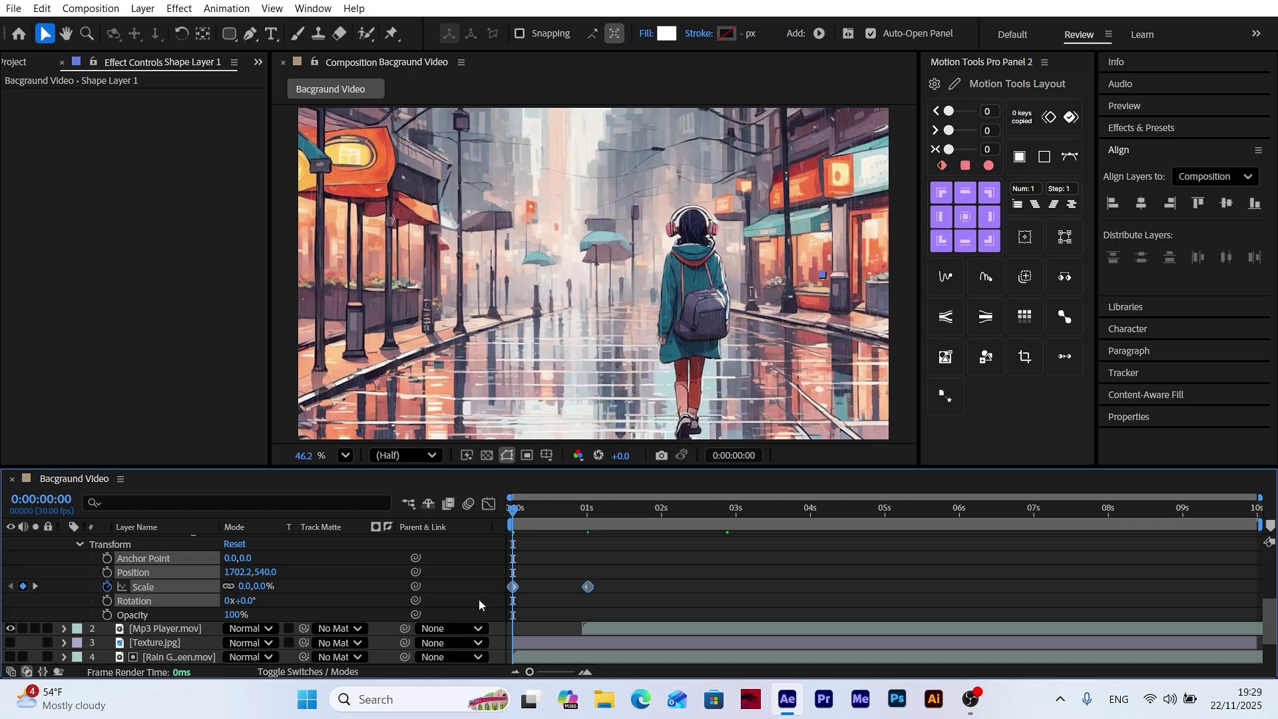
{"action": "right_click", "coordinate": [588, 586]}
{"action": "mouse_move", "coordinate": [666, 578]}
{"action": "left_click", "coordinate": [843, 440]}
Shift the Size and Roundness keyframes to start at 20 frames and reshape their easing curves
{"action": "key", "text": "shift+F3"}
{"action": "key", "text": "shift+F3"}
{"action": "scroll", "coordinate": [532, 518], "scroll_direction": "up", "scroll_amount": 2}
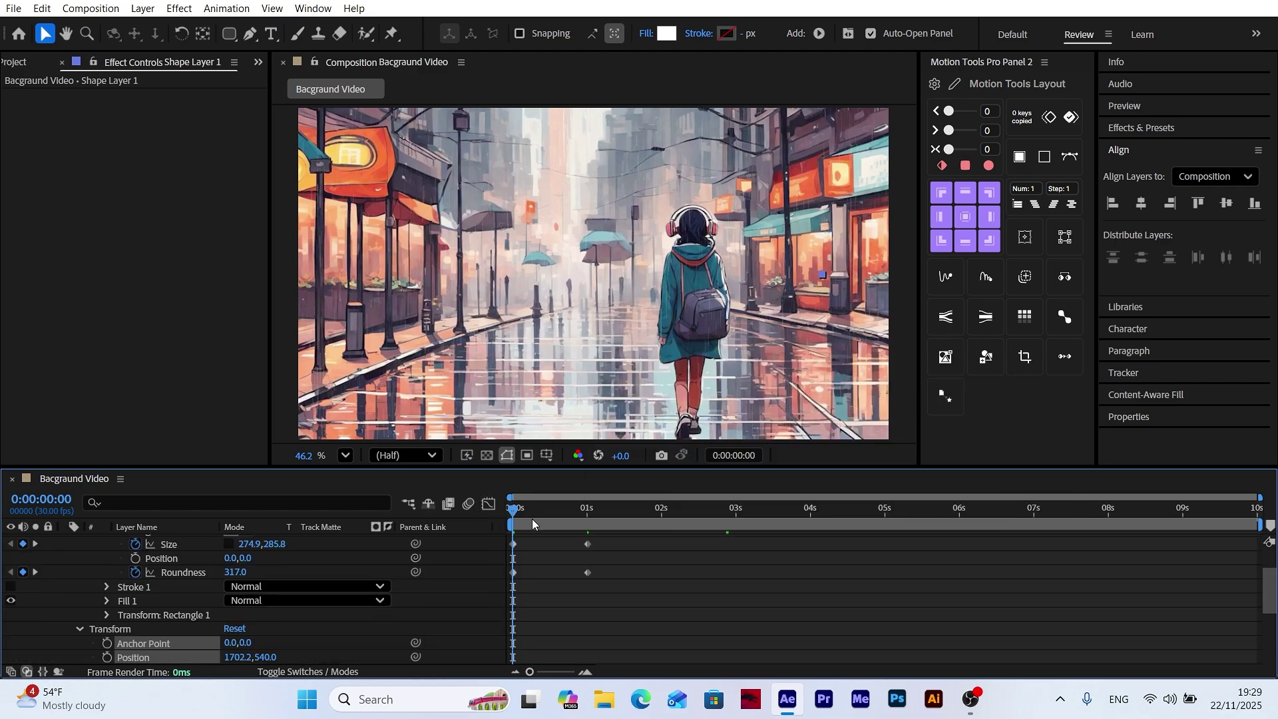
{"action": "key", "text": "space"}
{"action": "left_click_drag", "start_coordinate": [615, 547], "coordinate": [506, 580]}
{"action": "left_click_drag", "start_coordinate": [513, 573], "coordinate": [563, 572]}
{"action": "right_click", "coordinate": [562, 572]}
{"action": "mouse_move", "coordinate": [665, 564]}
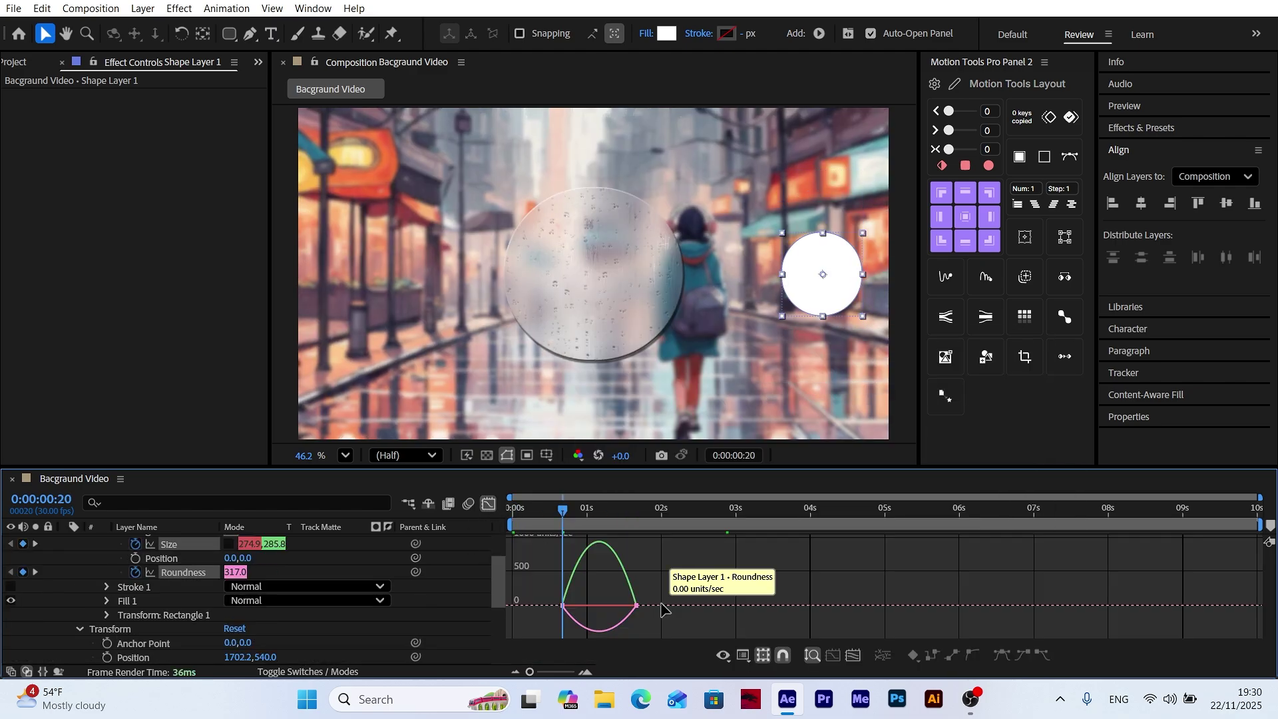
{"action": "key", "text": "shift+F3"}
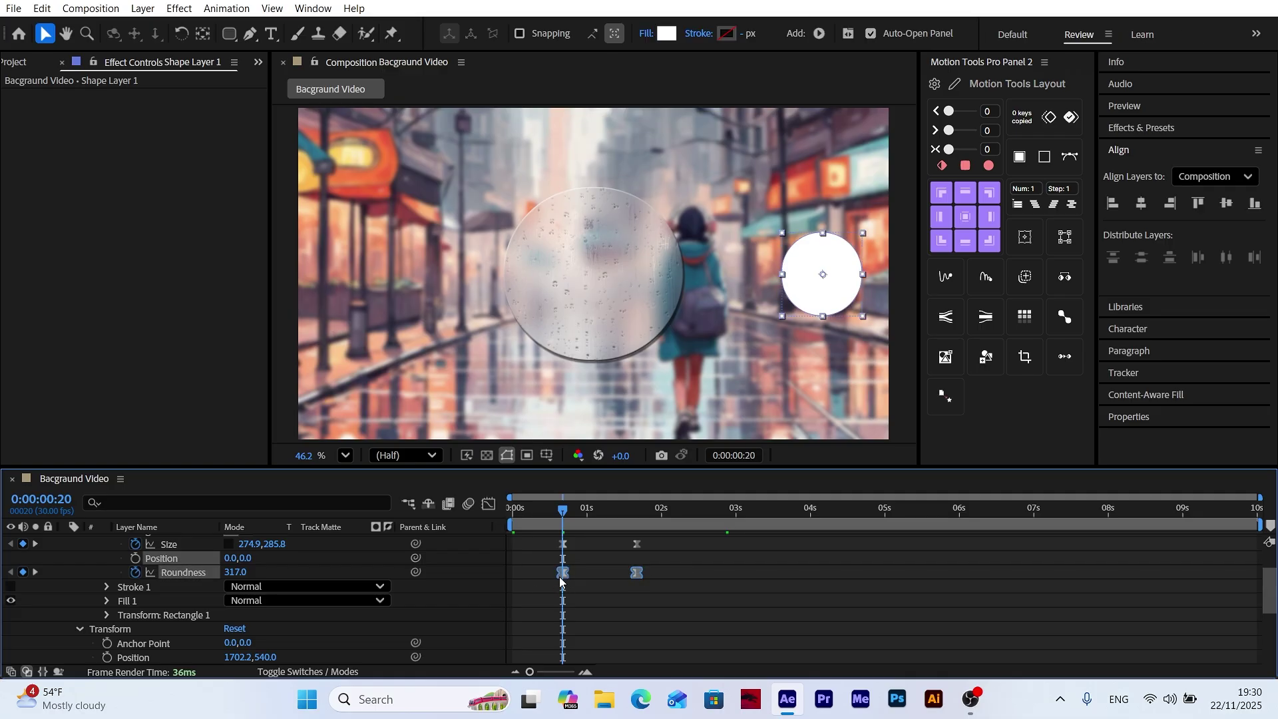
{"action": "left_click", "coordinate": [661, 510]}
Duplicate the side panel shape layer
{"action": "key", "text": "u"}
{"action": "left_click", "coordinate": [42, 8]}
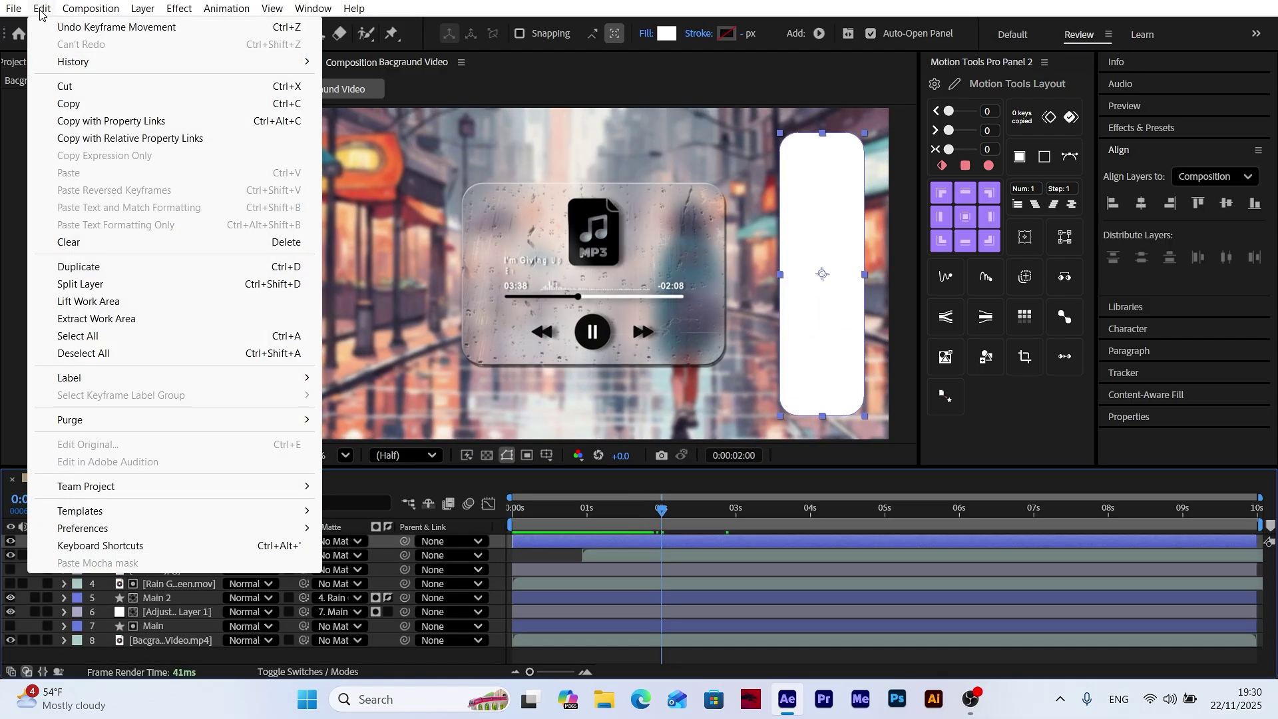
{"action": "left_click", "coordinate": [79, 266]}
Give Shape Layer 2 Bevel and Emboss and a Drop Shadow with Distance 10
{"action": "right_click", "coordinate": [169, 542]}
{"action": "left_click", "coordinate": [428, 404]}
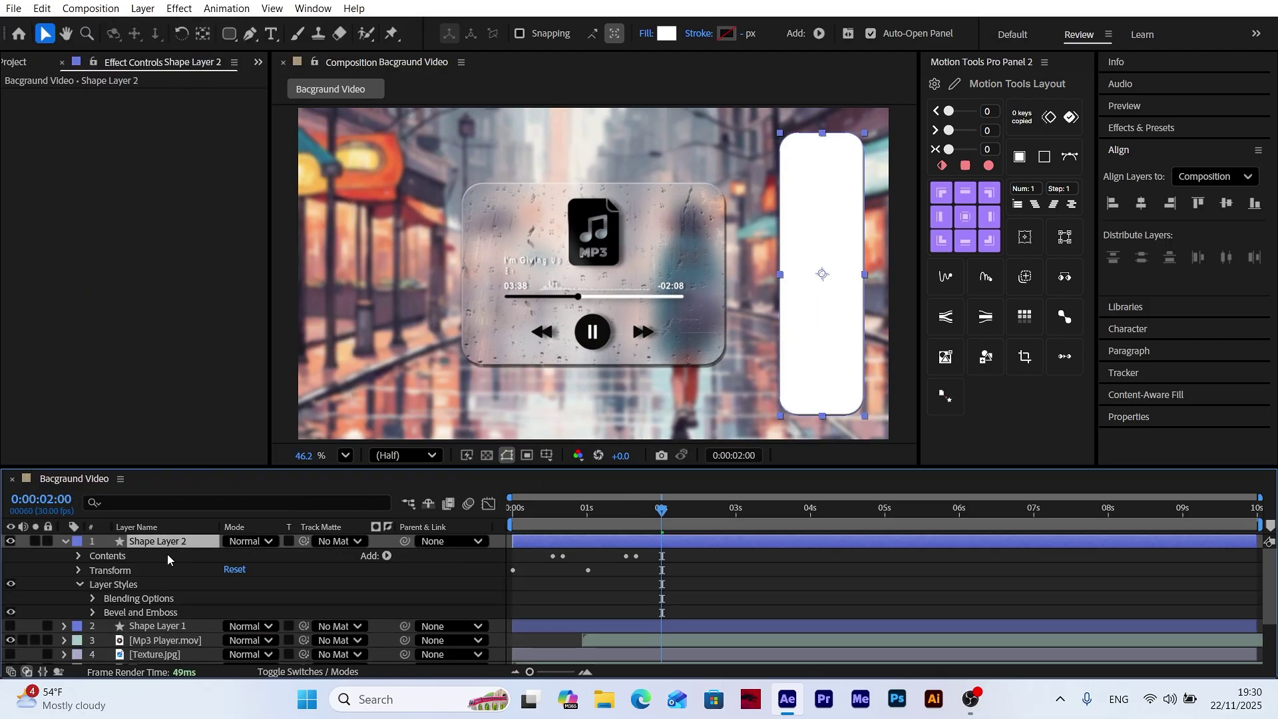
{"action": "left_click", "coordinate": [106, 574]}
{"action": "left_click", "coordinate": [93, 587]}
{"action": "scroll", "coordinate": [279, 616], "scroll_direction": "down", "scroll_amount": 5}
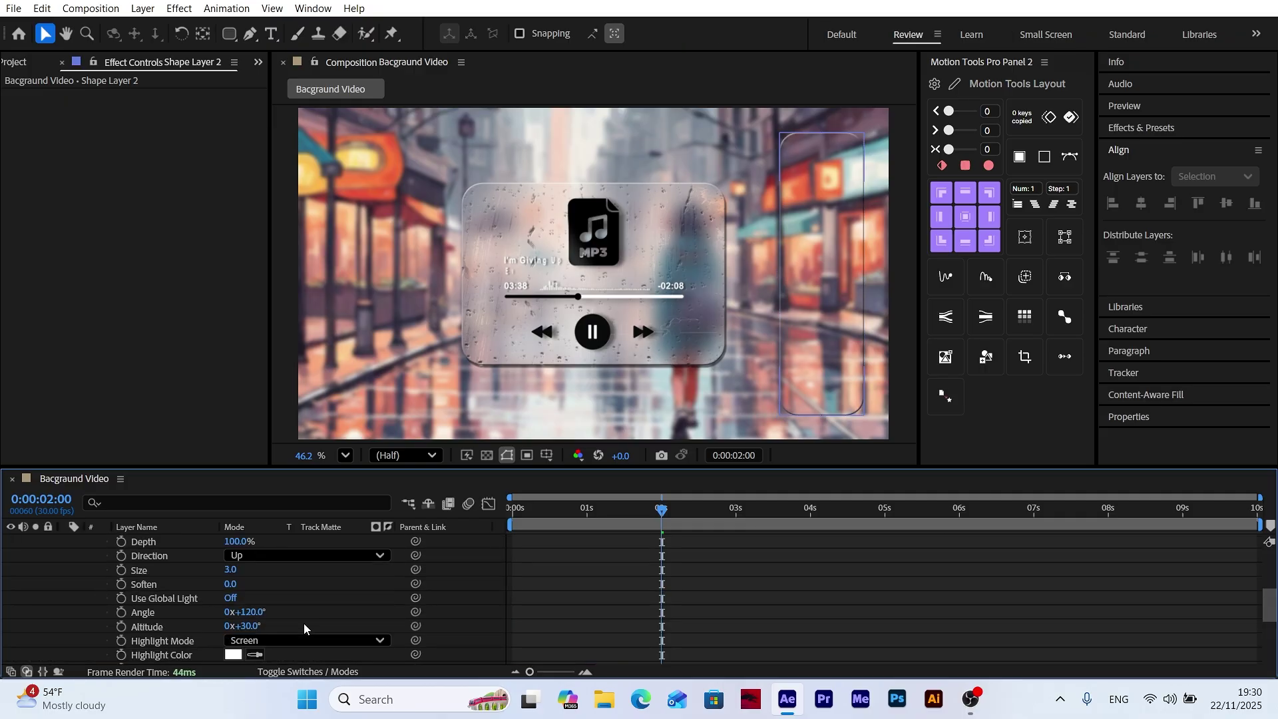
{"action": "left_click", "coordinate": [243, 599]}
{"action": "left_click", "coordinate": [95, 624]}
{"action": "scroll", "coordinate": [171, 545], "scroll_direction": "up", "scroll_amount": 3}
{"action": "right_click", "coordinate": [170, 544]}
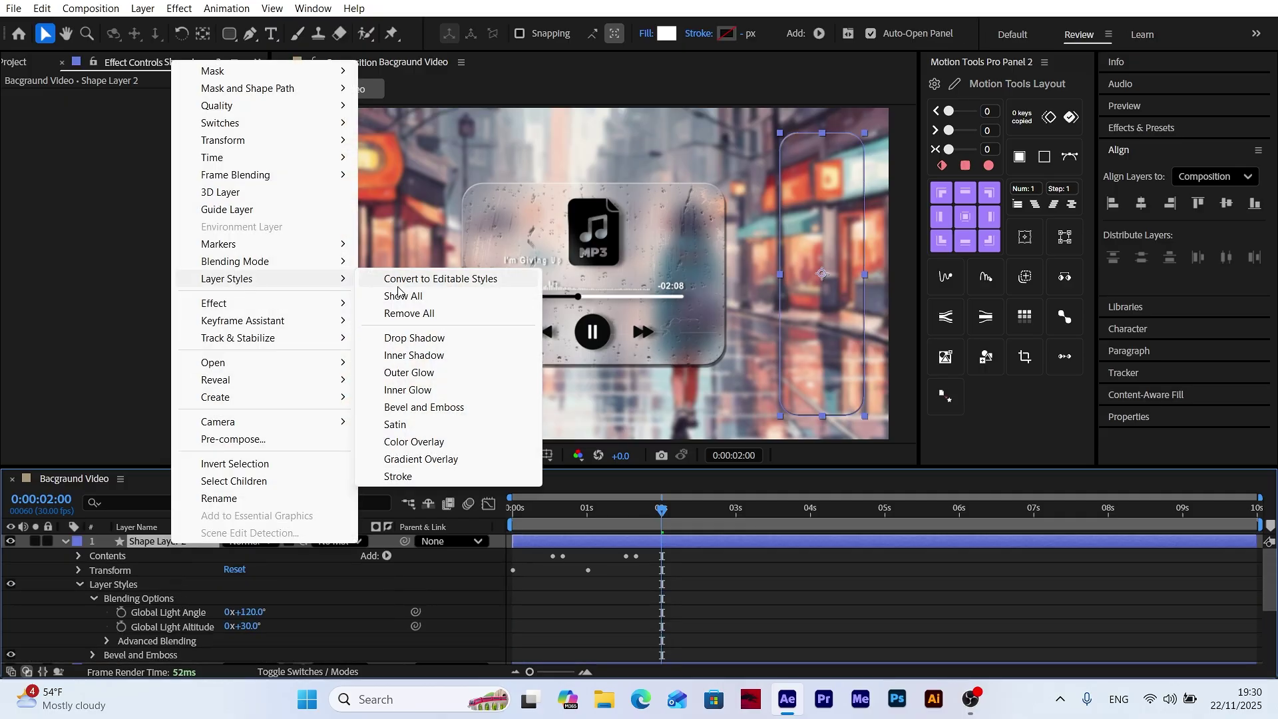
{"action": "left_click", "coordinate": [428, 340]}
{"action": "scroll", "coordinate": [293, 584], "scroll_direction": "down", "scroll_amount": 3}
{"action": "key", "text": "Return"}
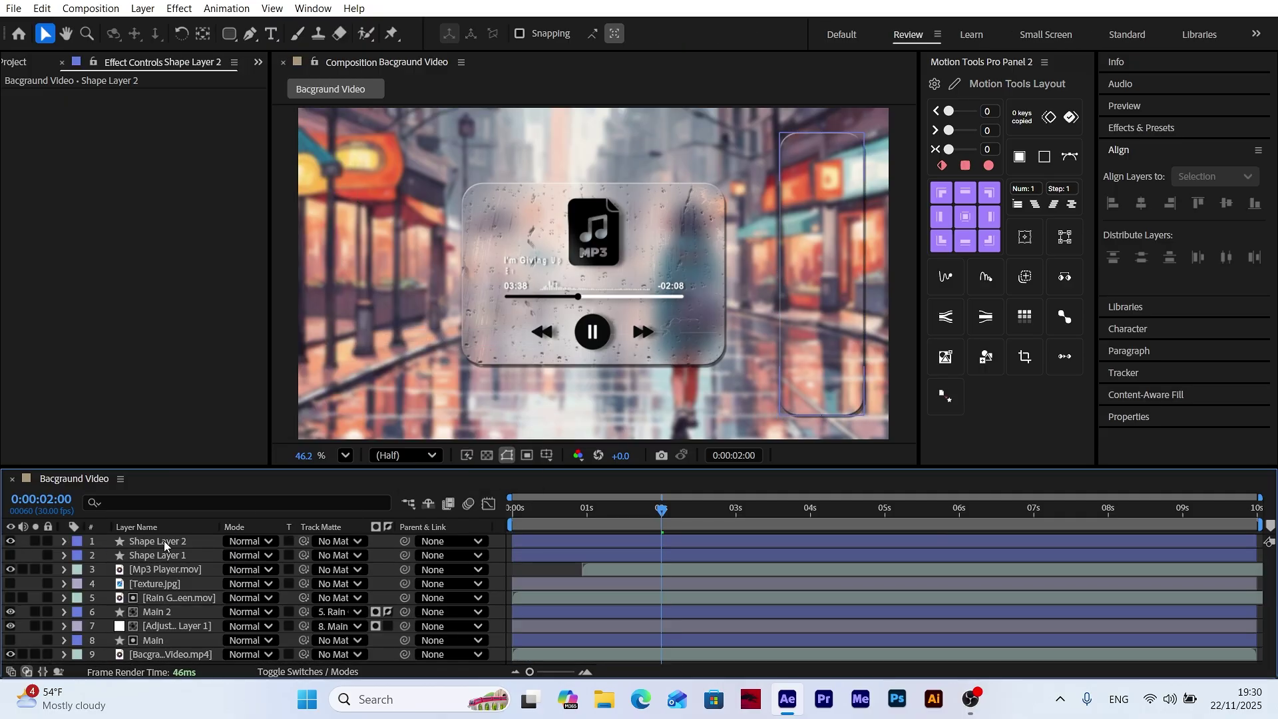
Add an adjustment layer below the panel with Tint, Map Black To white, Amount 12%
{"action": "key", "text": "ctrl+alt+y"}
{"action": "key", "text": "ctrl+["}
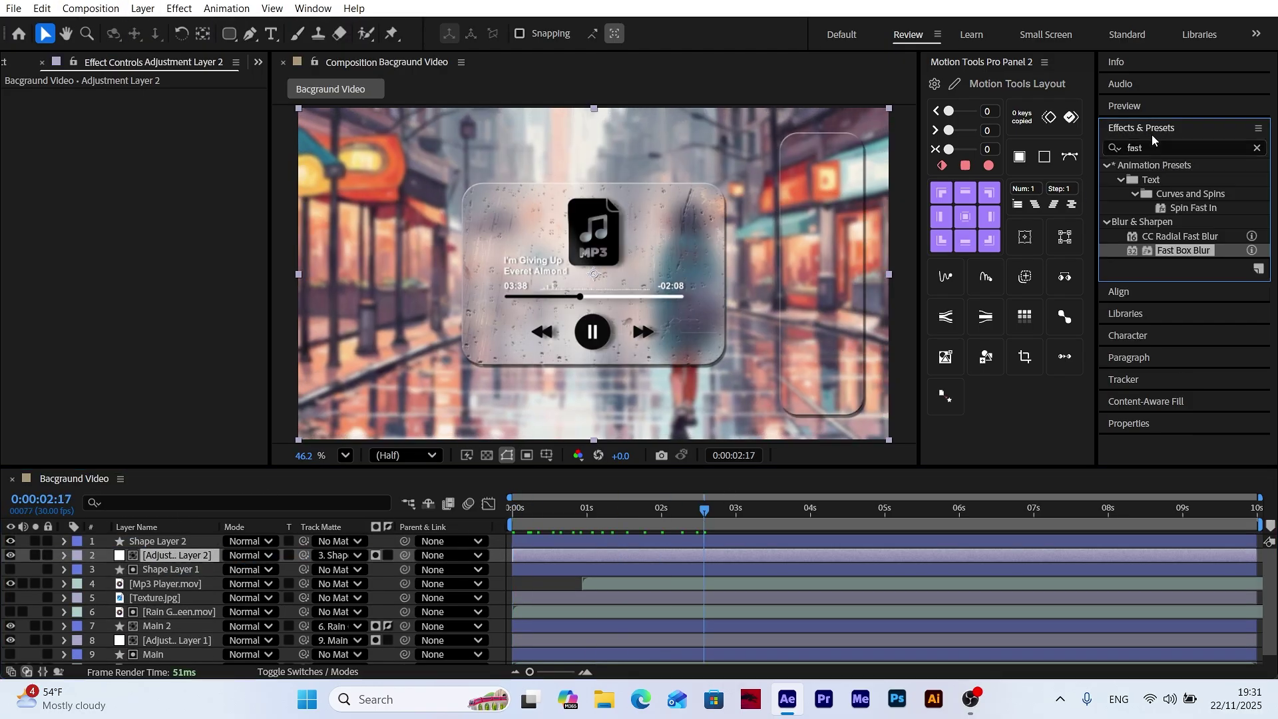
{"action": "double_click", "coordinate": [1153, 148]}
{"action": "type", "text": "tint"}
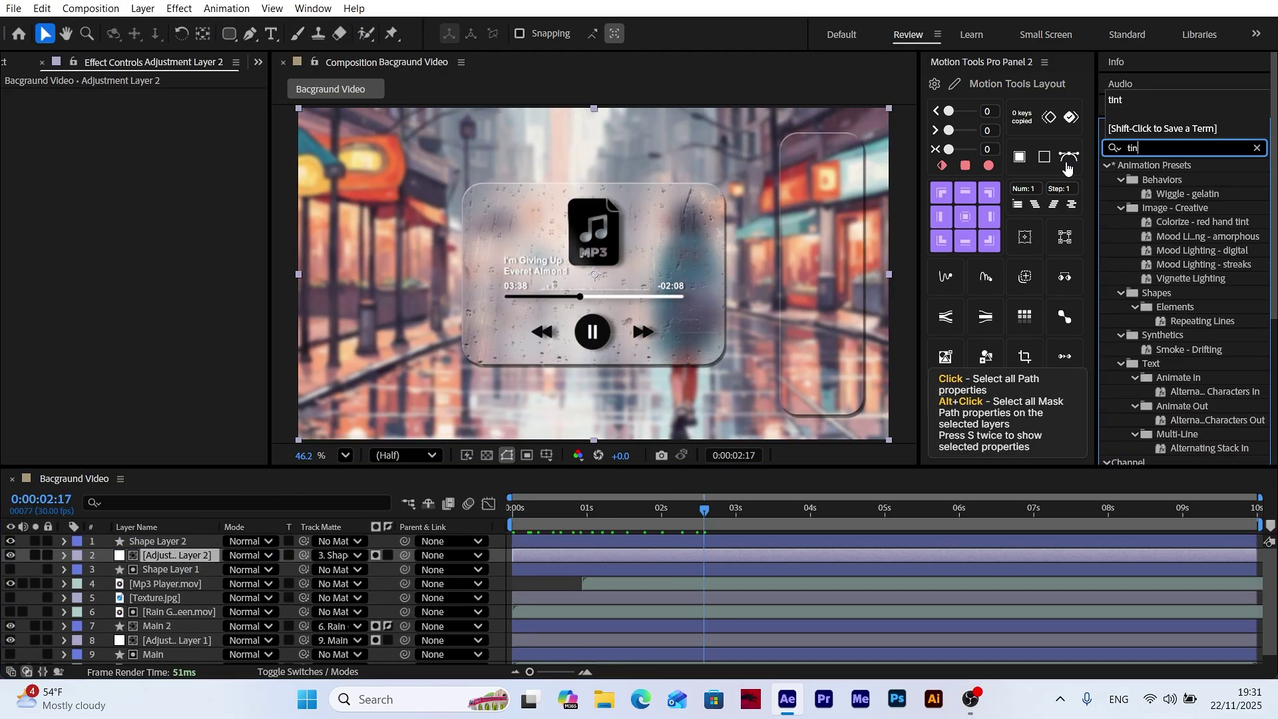
{"action": "double_click", "coordinate": [1165, 222]}
{"action": "left_click", "coordinate": [156, 109]}
{"action": "left_click", "coordinate": [452, 235]}
{"action": "left_click", "coordinate": [779, 239]}
{"action": "left_click", "coordinate": [164, 137]}
{"action": "type", "text": "12"}
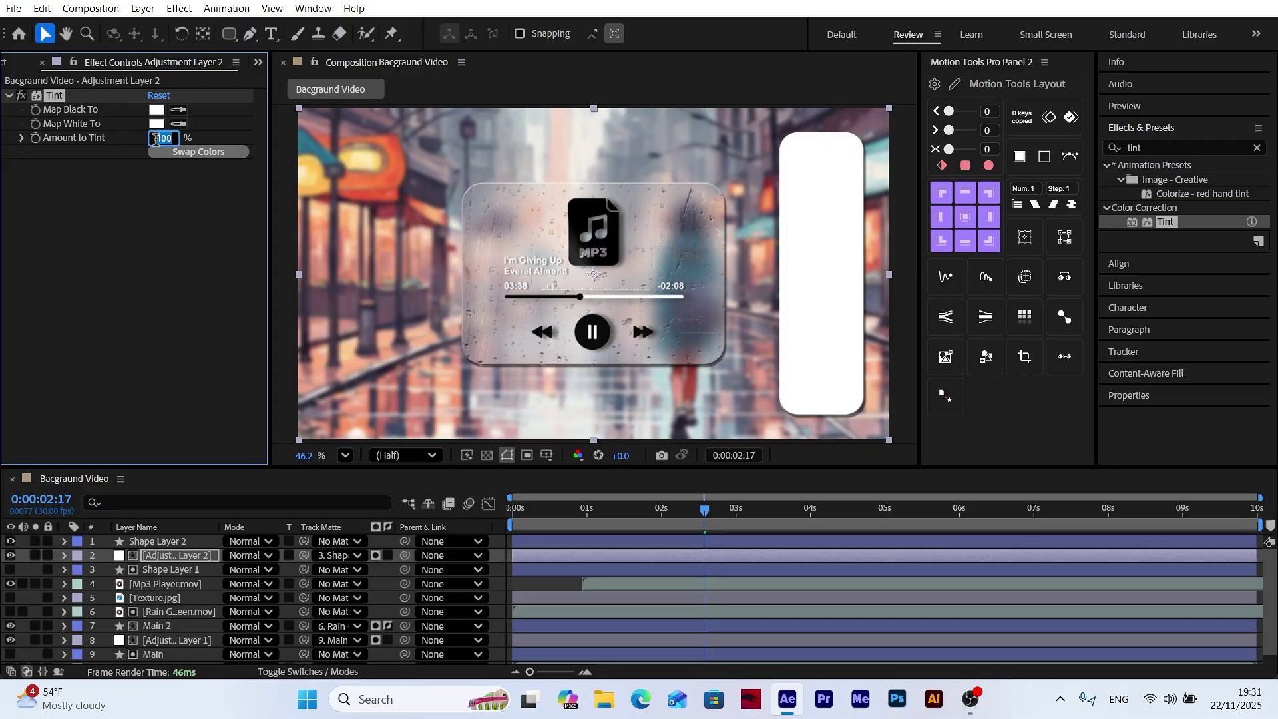
{"action": "key", "text": "Return"}
Apply Compound Blur to the adjustment layer using the Texture layer, with Invert Blur on
{"action": "double_click", "coordinate": [1153, 148]}
{"action": "type", "text": "compo"}
{"action": "left_click_drag", "start_coordinate": [1176, 238], "coordinate": [207, 559]}
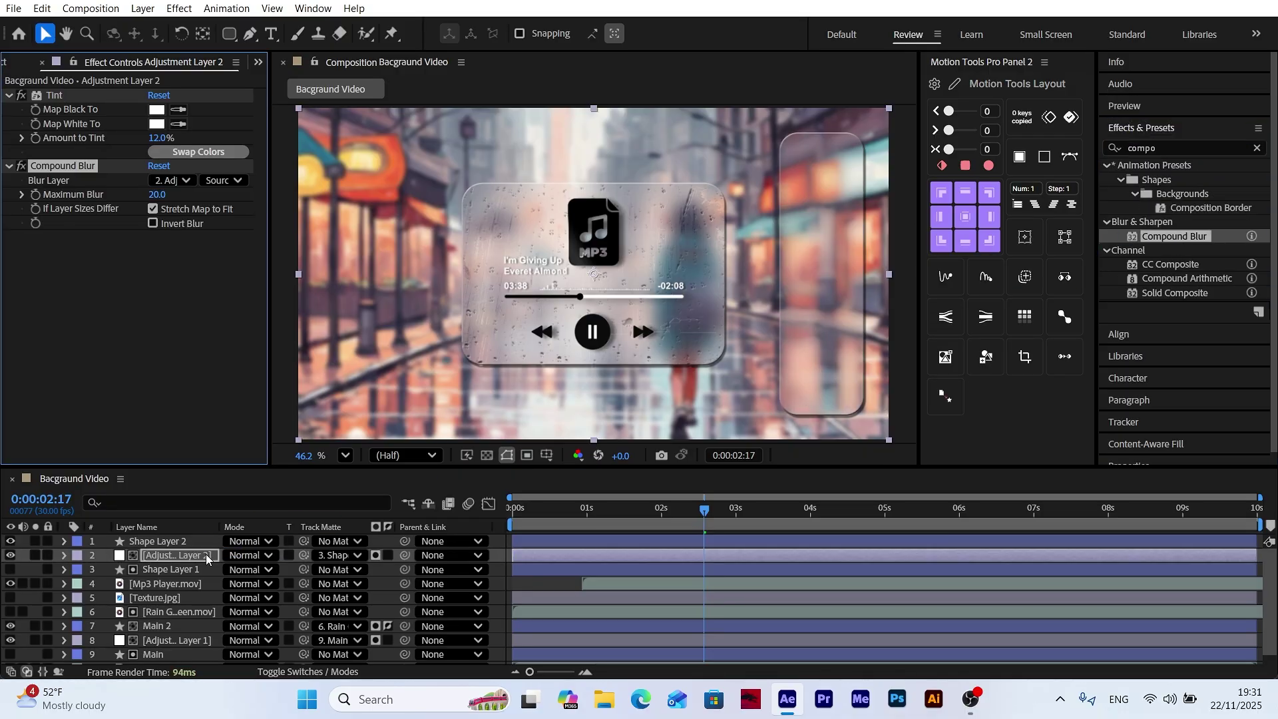
{"action": "left_click", "coordinate": [177, 185]}
{"action": "left_click", "coordinate": [210, 291]}
{"action": "left_click", "coordinate": [153, 224]}
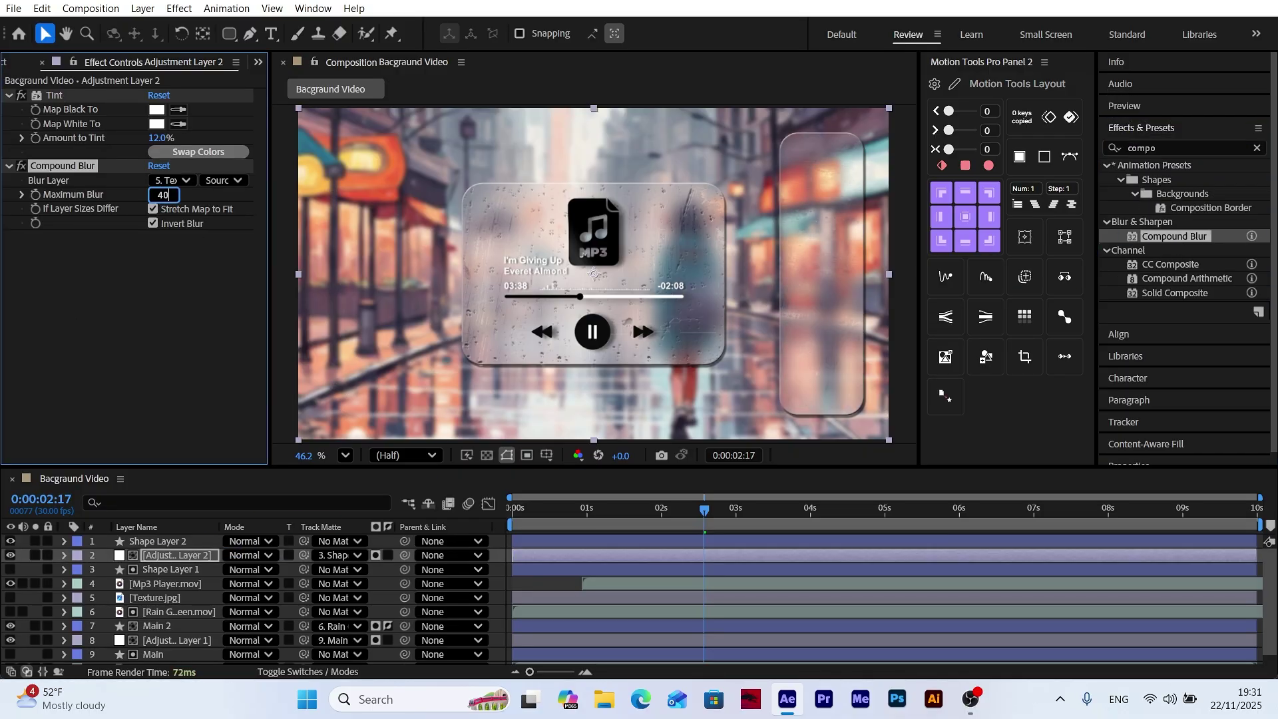
{"action": "left_click", "coordinate": [4, 62]}
Add the rain footage on top at 0s and set it as Shape Layer 2's track matte
{"action": "left_click_drag", "start_coordinate": [78, 275], "coordinate": [19, 547]}
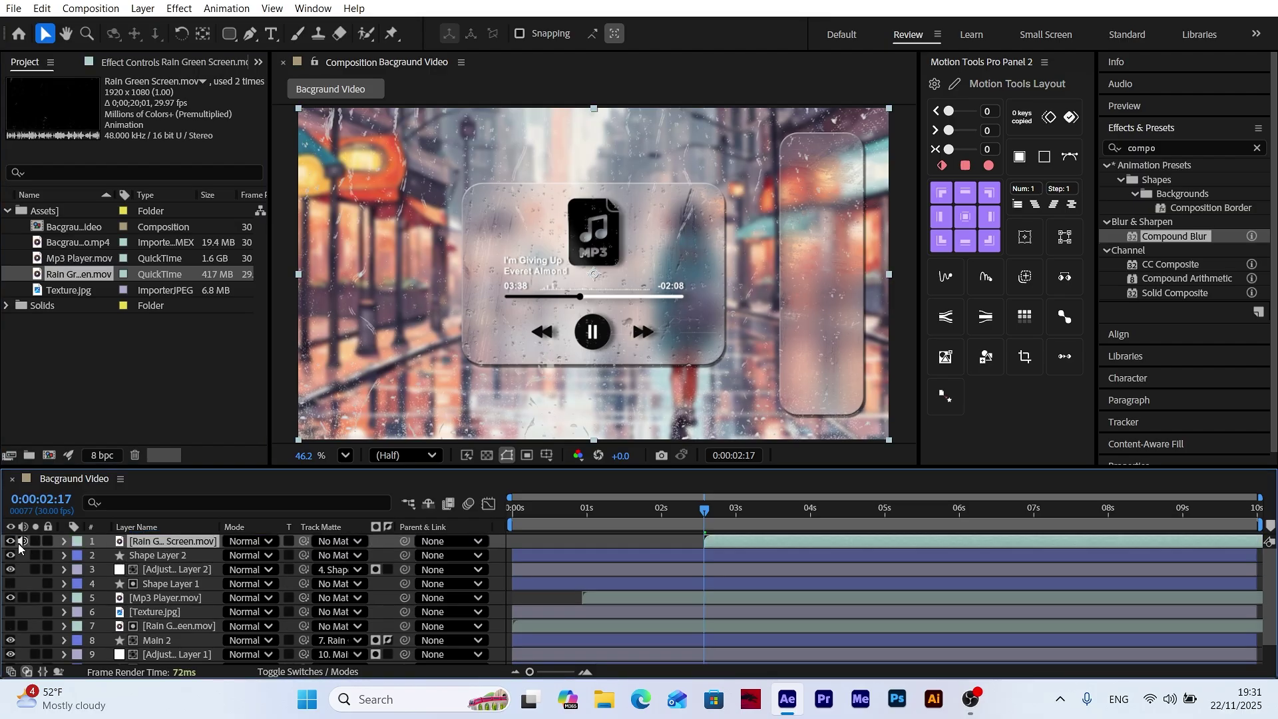
{"action": "left_click_drag", "start_coordinate": [716, 542], "coordinate": [523, 542]}
{"action": "left_click_drag", "start_coordinate": [304, 555], "coordinate": [185, 541]}
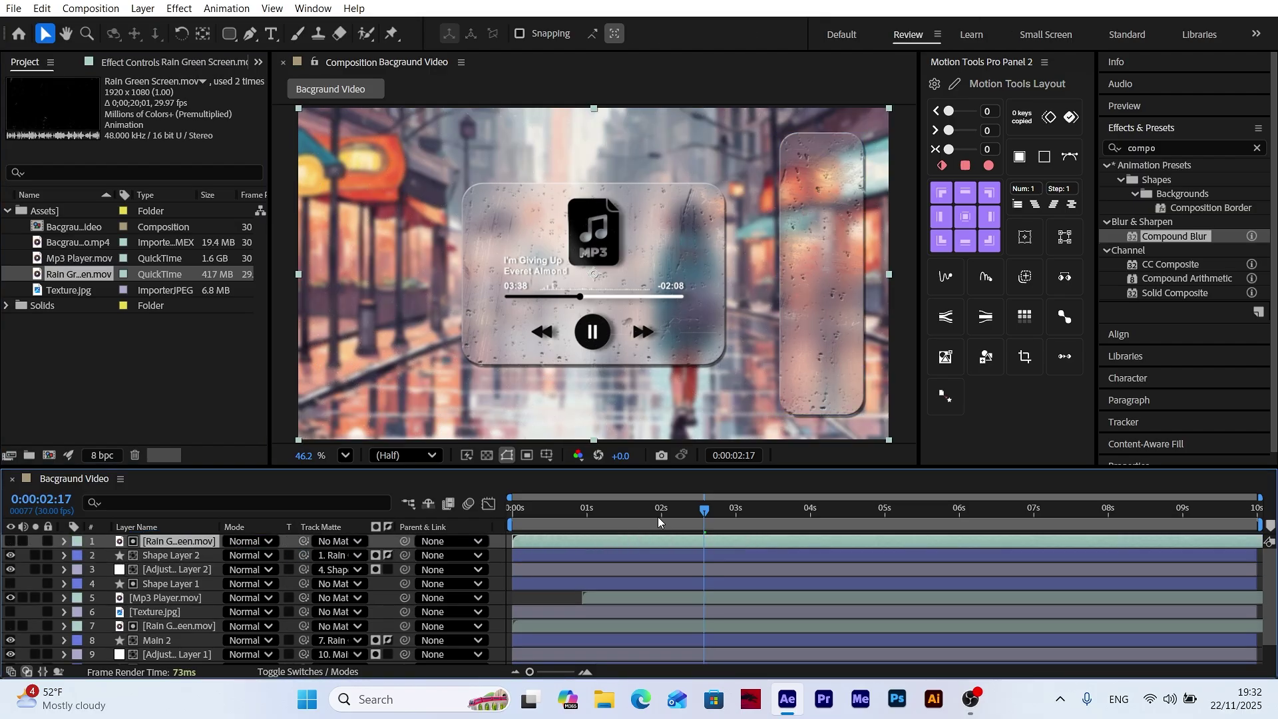
Trim the top four panel layers to start at 0:00:00:07
{"action": "key", "text": "Home"}
{"action": "left_click", "coordinate": [735, 455]}
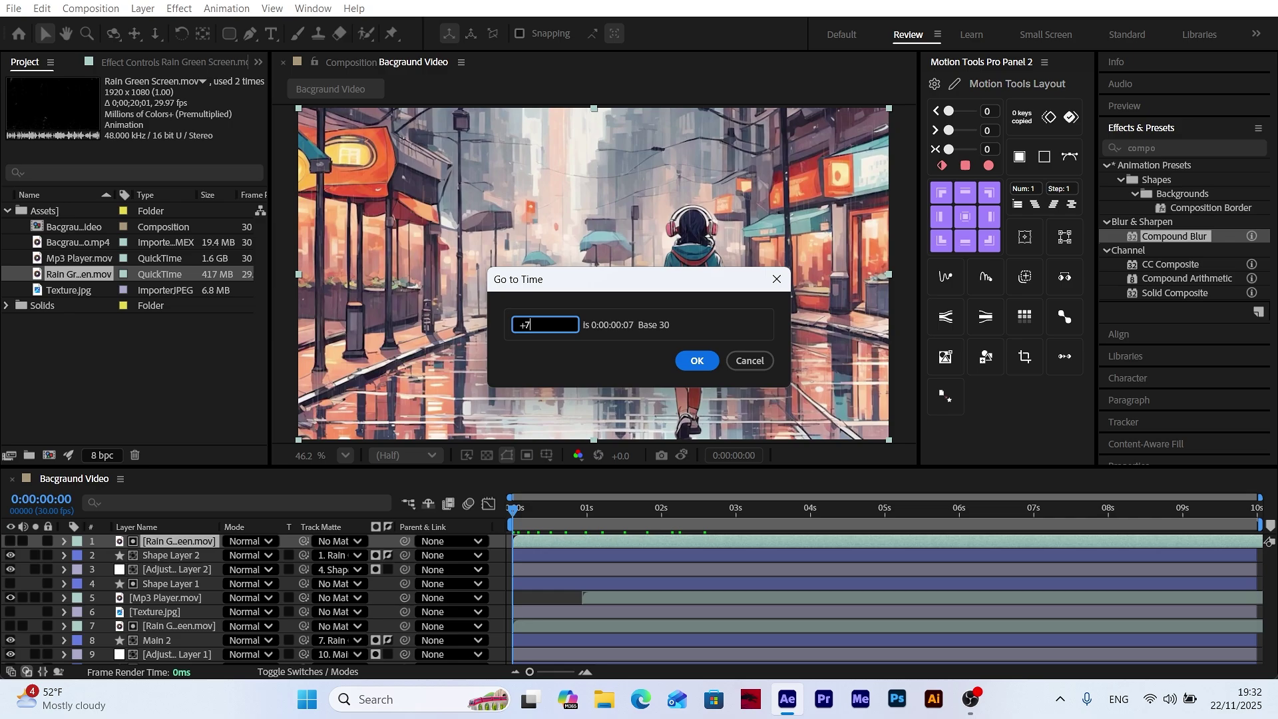
{"action": "key", "text": "Return"}
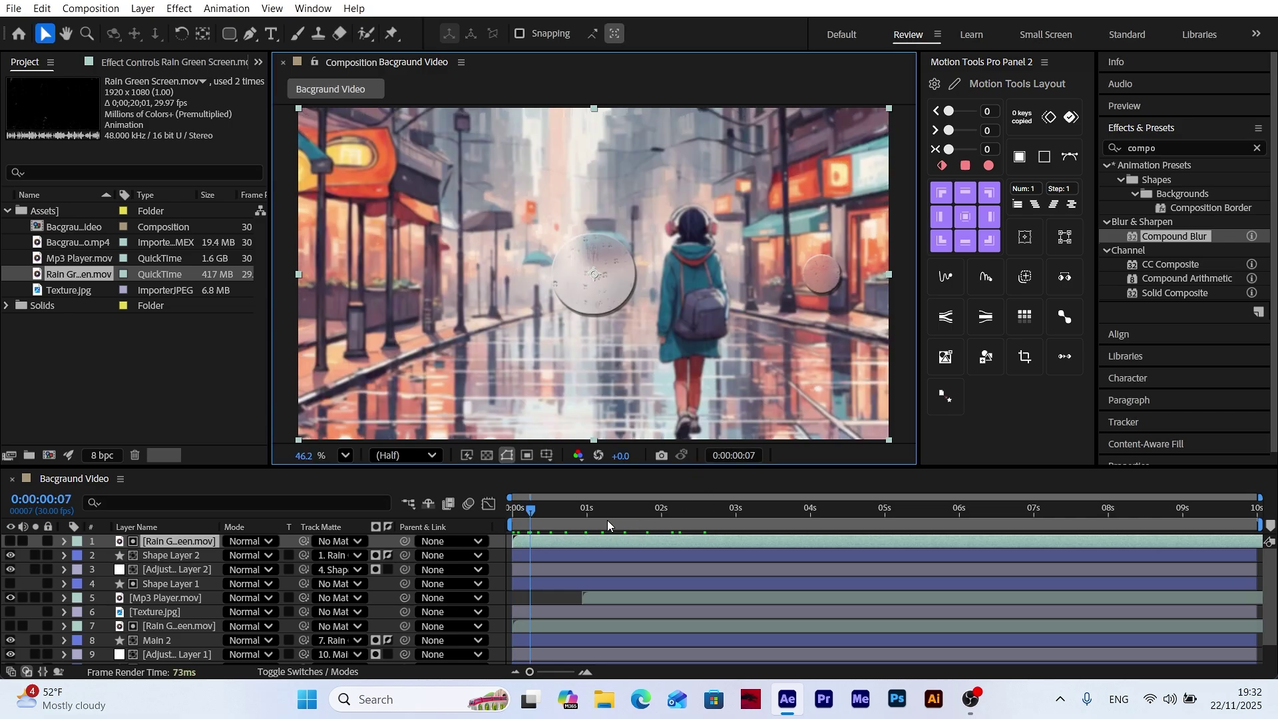
{"action": "left_click", "coordinate": [545, 585]}
{"action": "left_click", "coordinate": [547, 555], "text": "shift"}
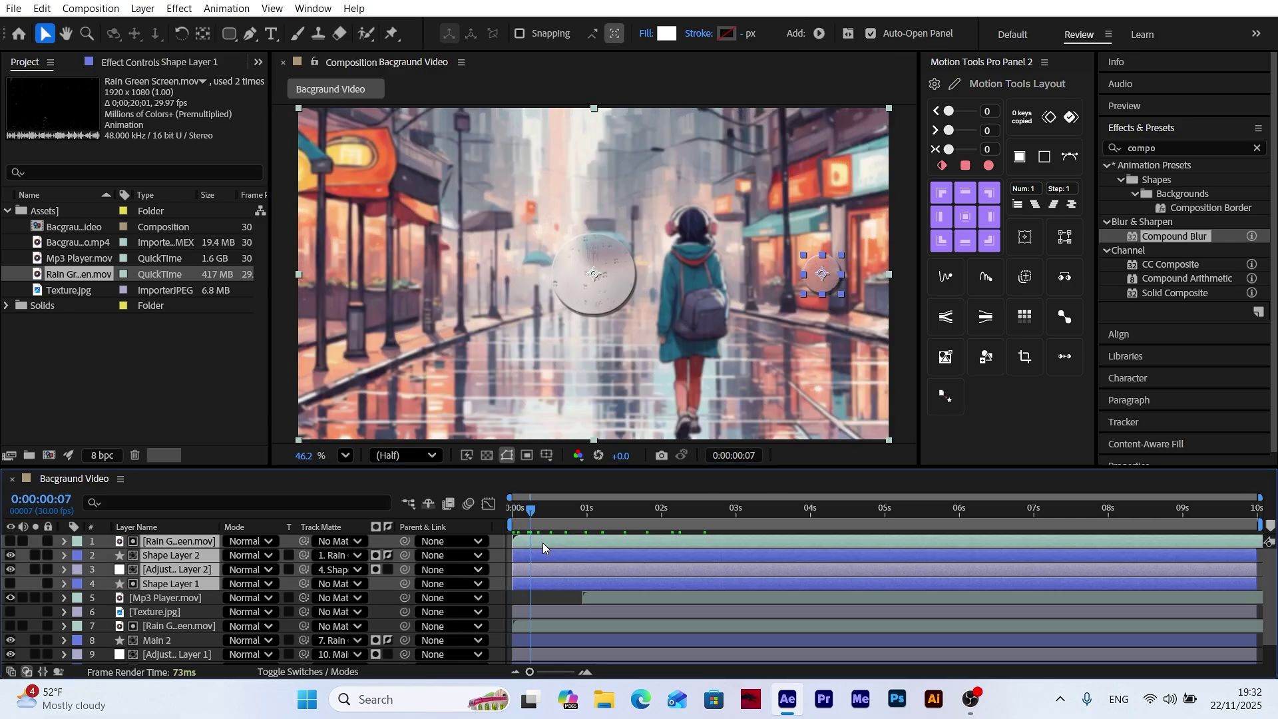
{"action": "key", "text": "bracketleft"}
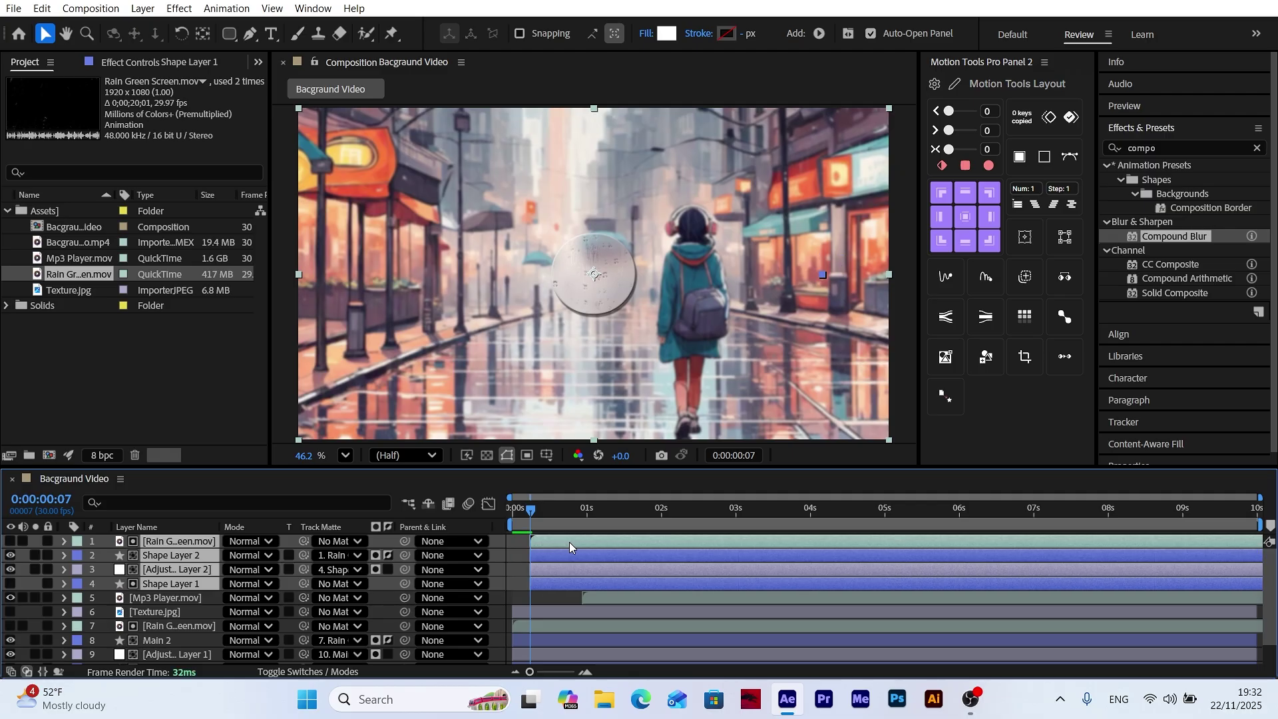
{"action": "left_click_drag", "start_coordinate": [545, 508], "coordinate": [645, 523]}
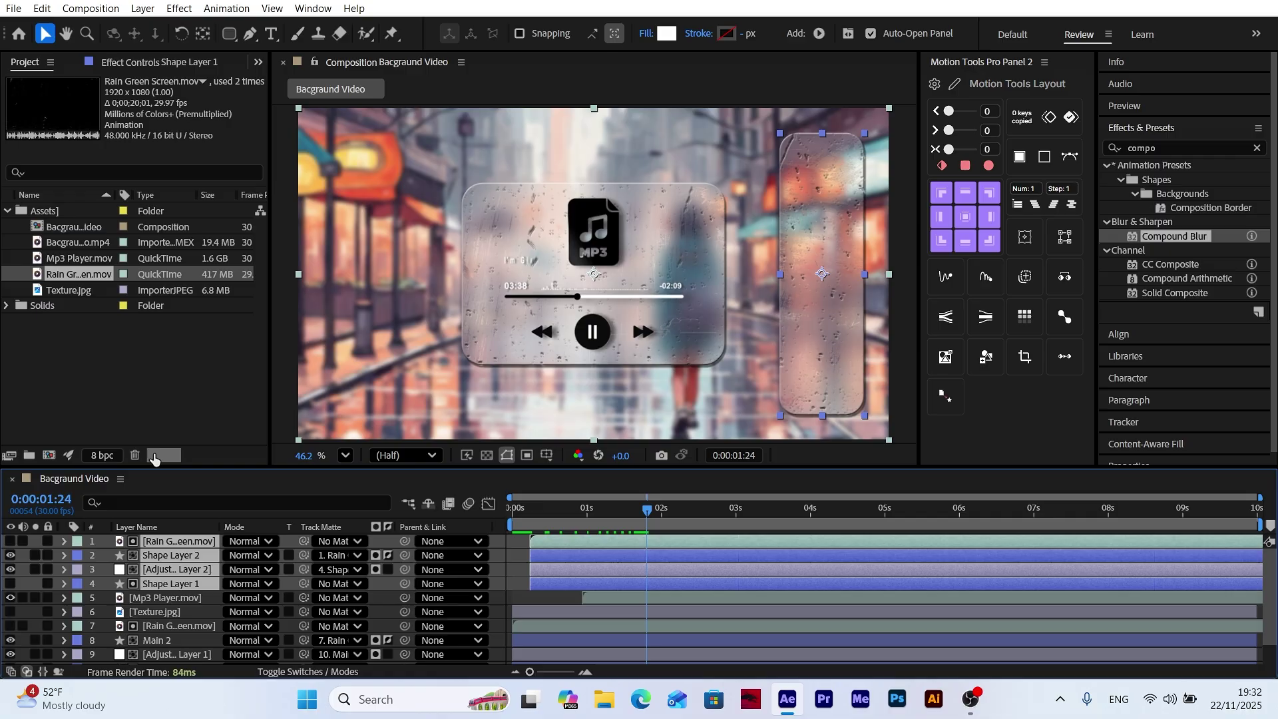
{"action": "left_click", "coordinate": [41, 7]}
Duplicate the panel layers, bring the copies to the top, and move the copy left of the player
{"action": "left_click", "coordinate": [107, 266]}
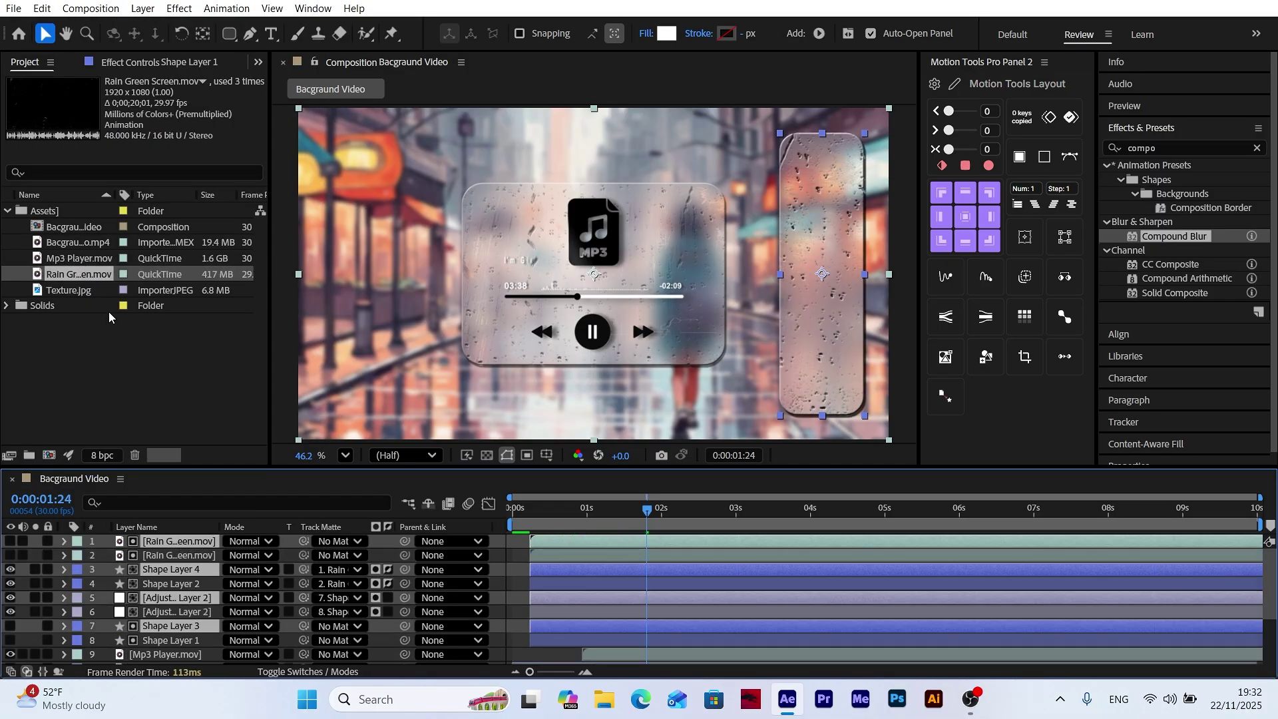
{"action": "key", "text": "ctrl+shift+bracketright"}
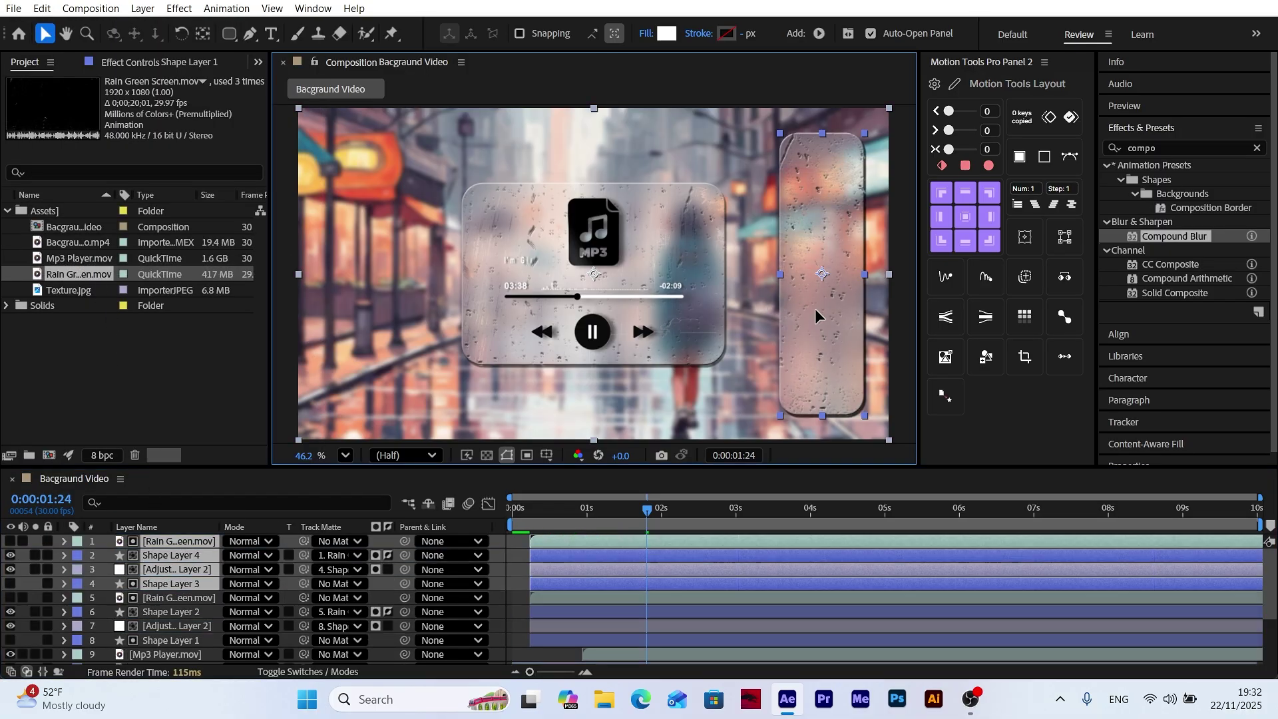
{"action": "left_click_drag", "start_coordinate": [814, 308], "coordinate": [362, 328]}
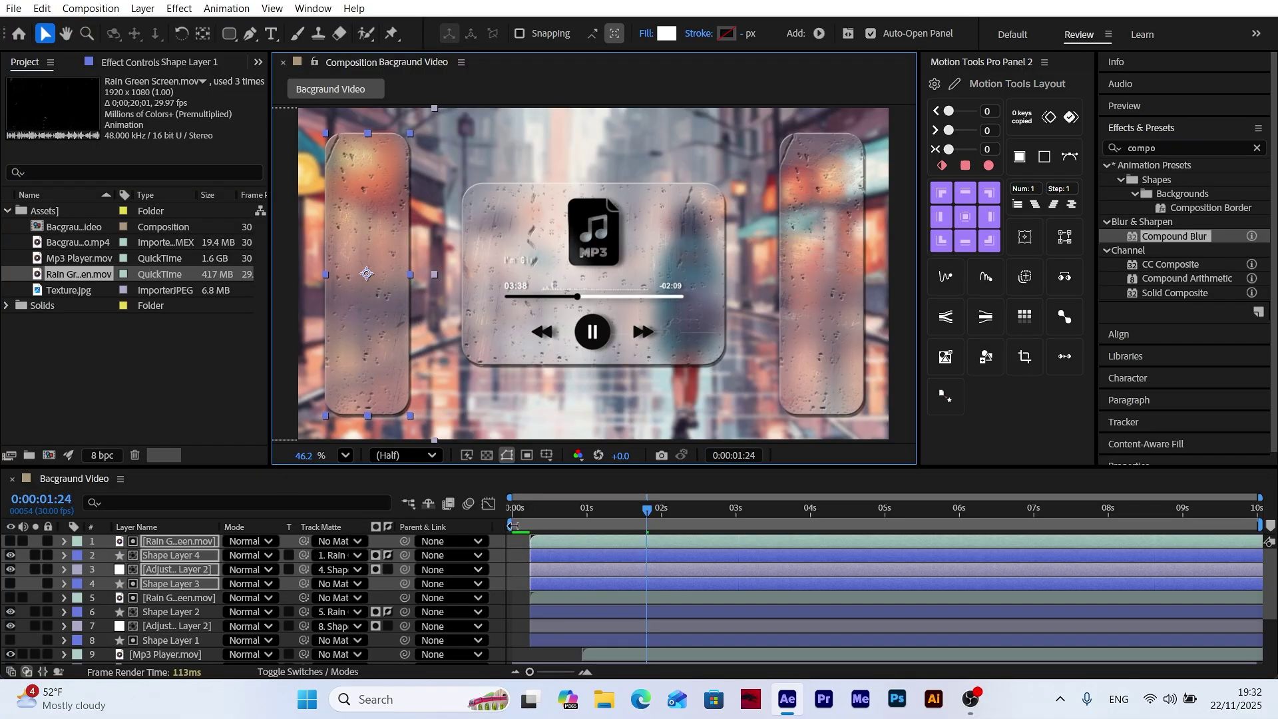
Make the copied layers start at frame 14, seven frames after the originals
{"action": "left_click_drag", "start_coordinate": [541, 519], "coordinate": [529, 519]}
{"action": "key", "text": "alt+shift+j"}
{"action": "type", "text": "+7"}
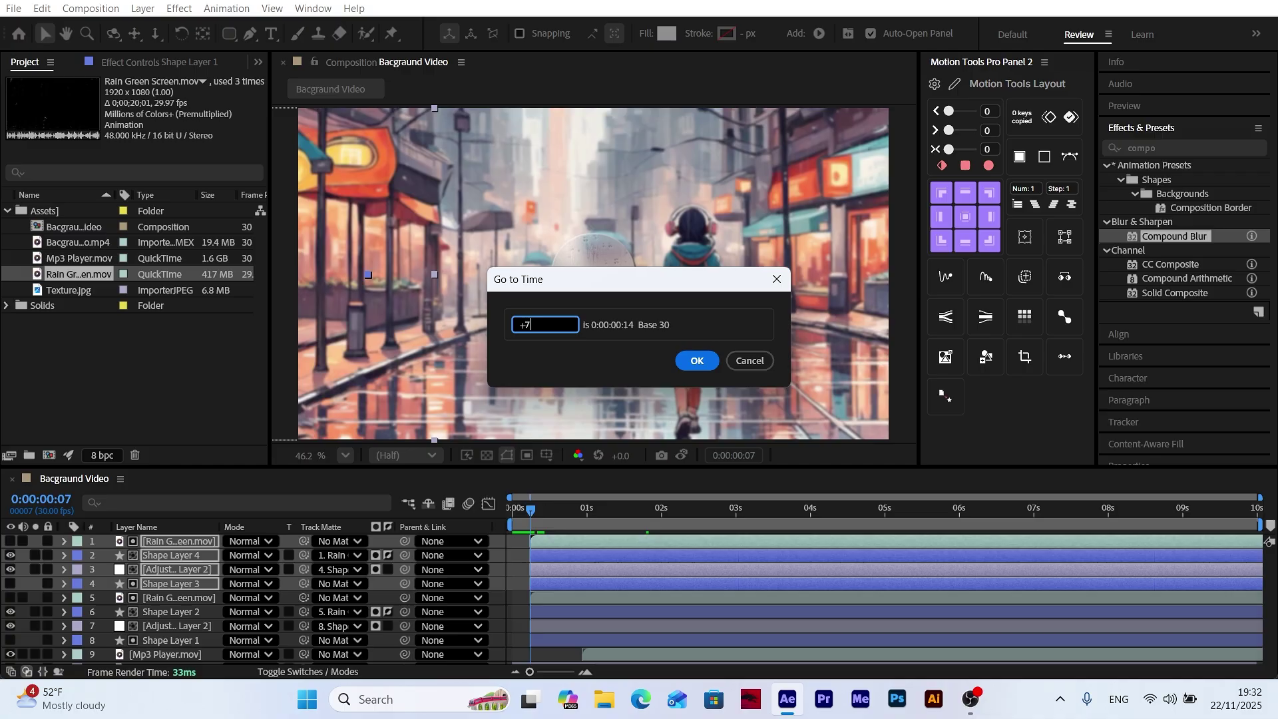
{"action": "key", "text": "Return"}
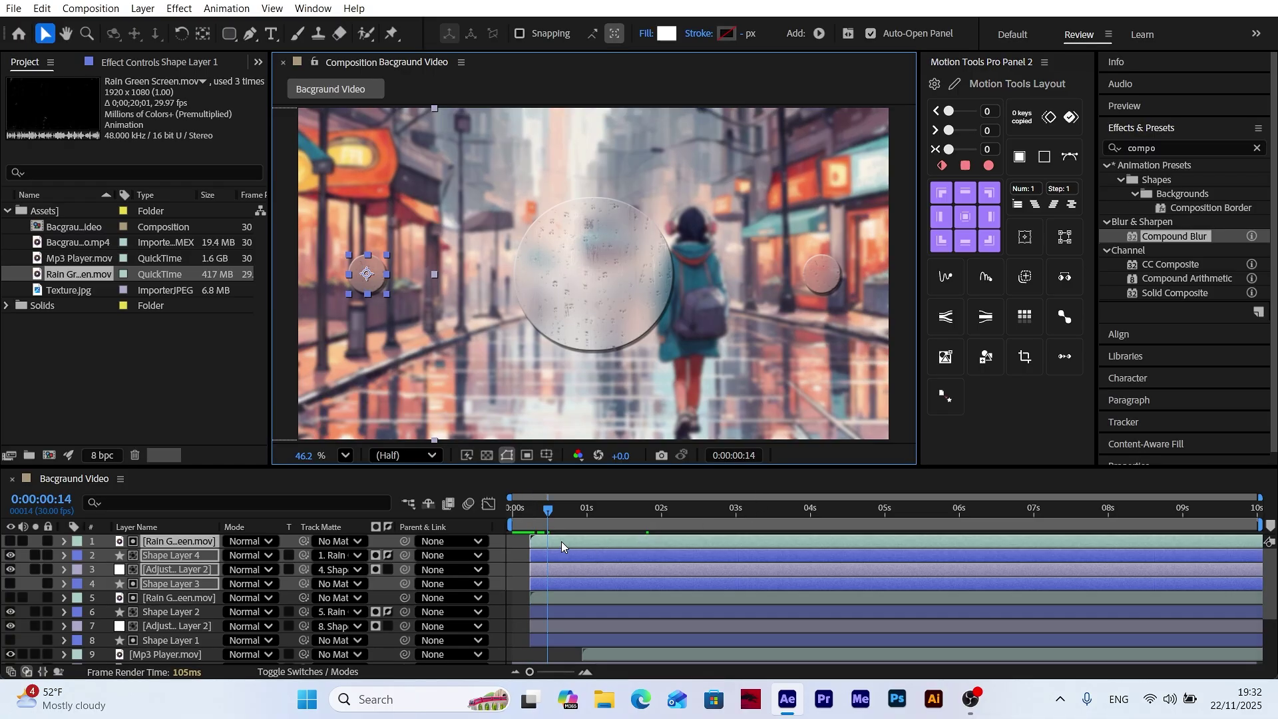
{"action": "key", "text": "bracketleft"}
Shift the copied rain droplets layer to the right
{"action": "left_click_drag", "start_coordinate": [567, 532], "coordinate": [725, 515]}
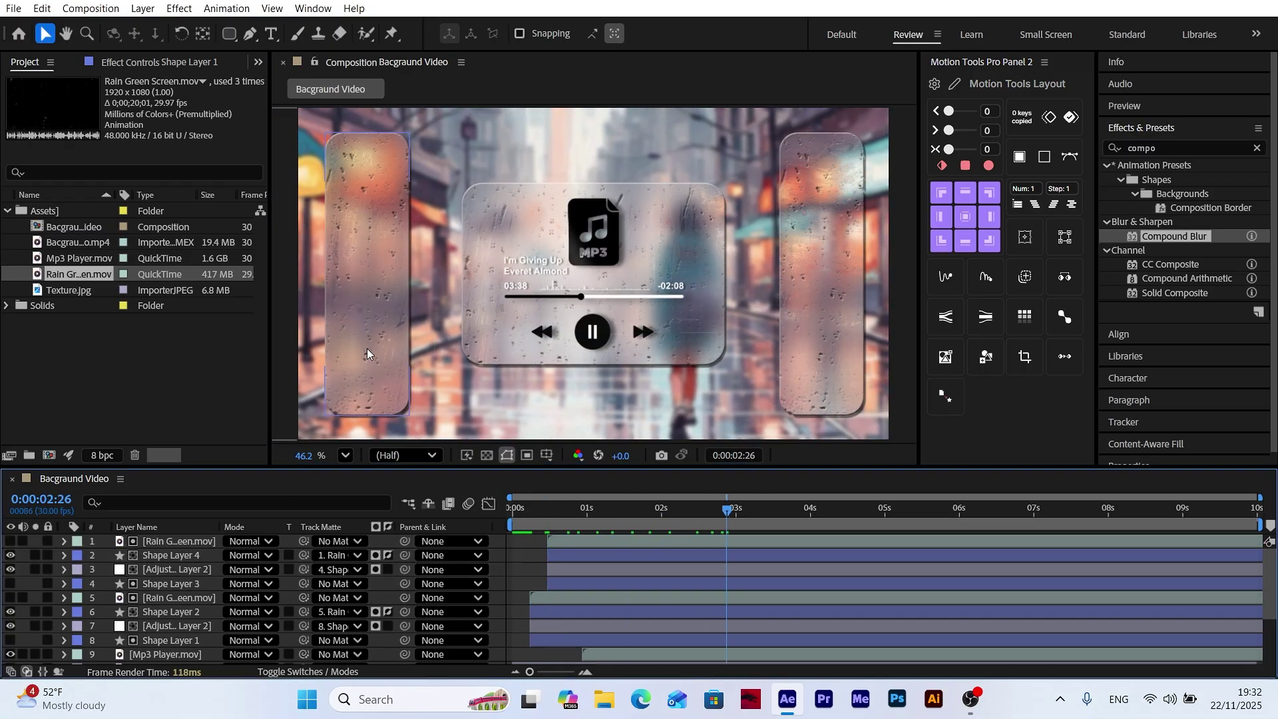
{"action": "left_click", "coordinate": [150, 541]}
{"action": "left_click_drag", "start_coordinate": [369, 323], "coordinate": [829, 334]}
{"action": "key", "text": "Home"}
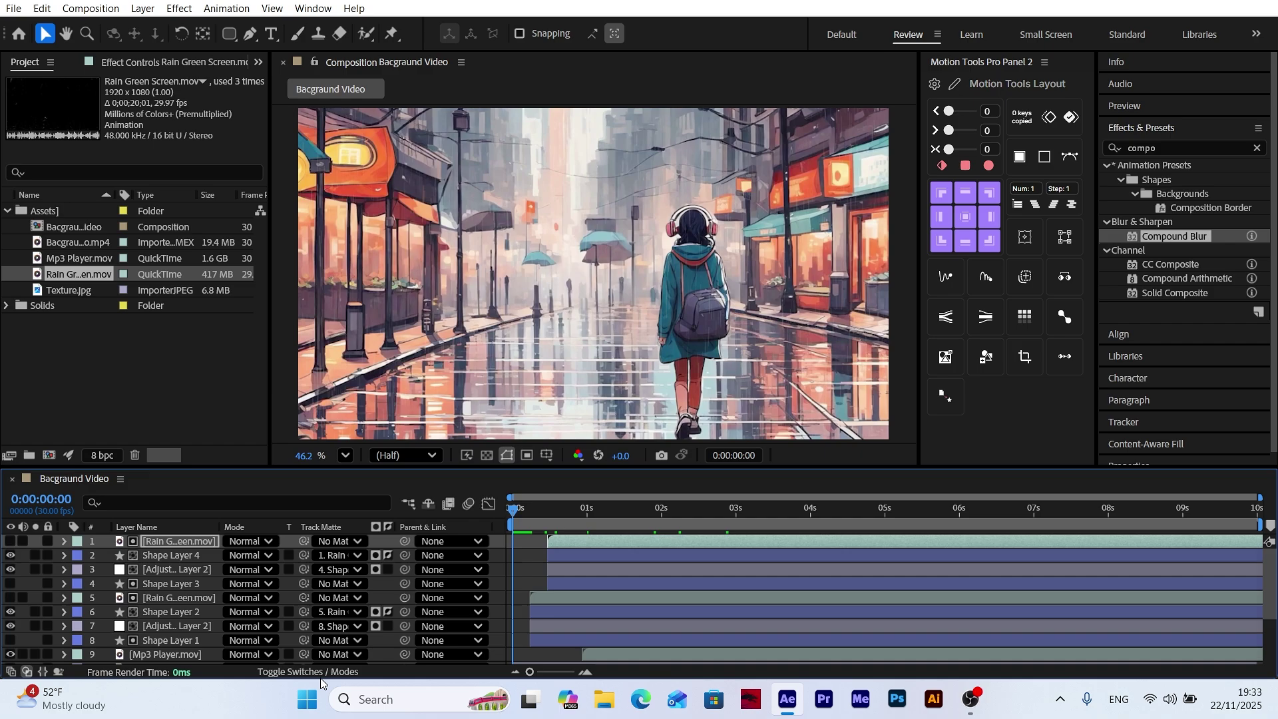
Enable motion blur on all layers and turn on composition motion blur
{"action": "left_click", "coordinate": [322, 672]}
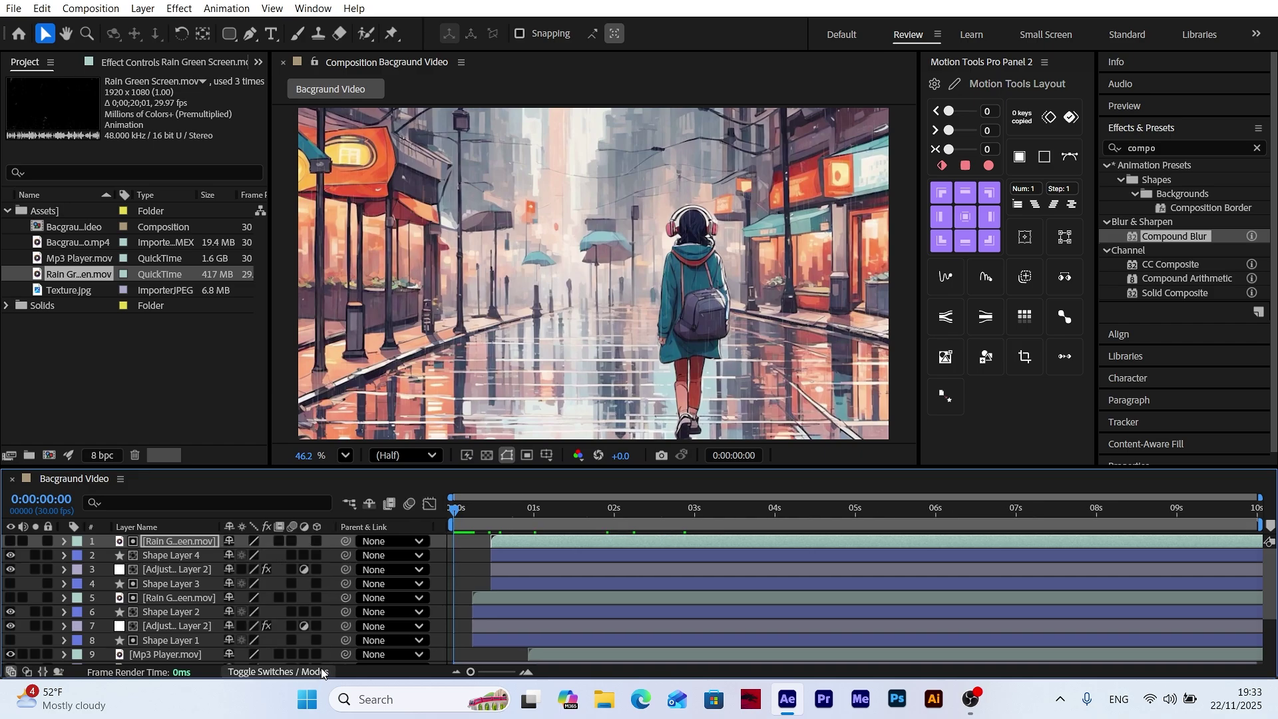
{"action": "left_click", "coordinate": [182, 601]}
{"action": "key", "text": "ctrl+a"}
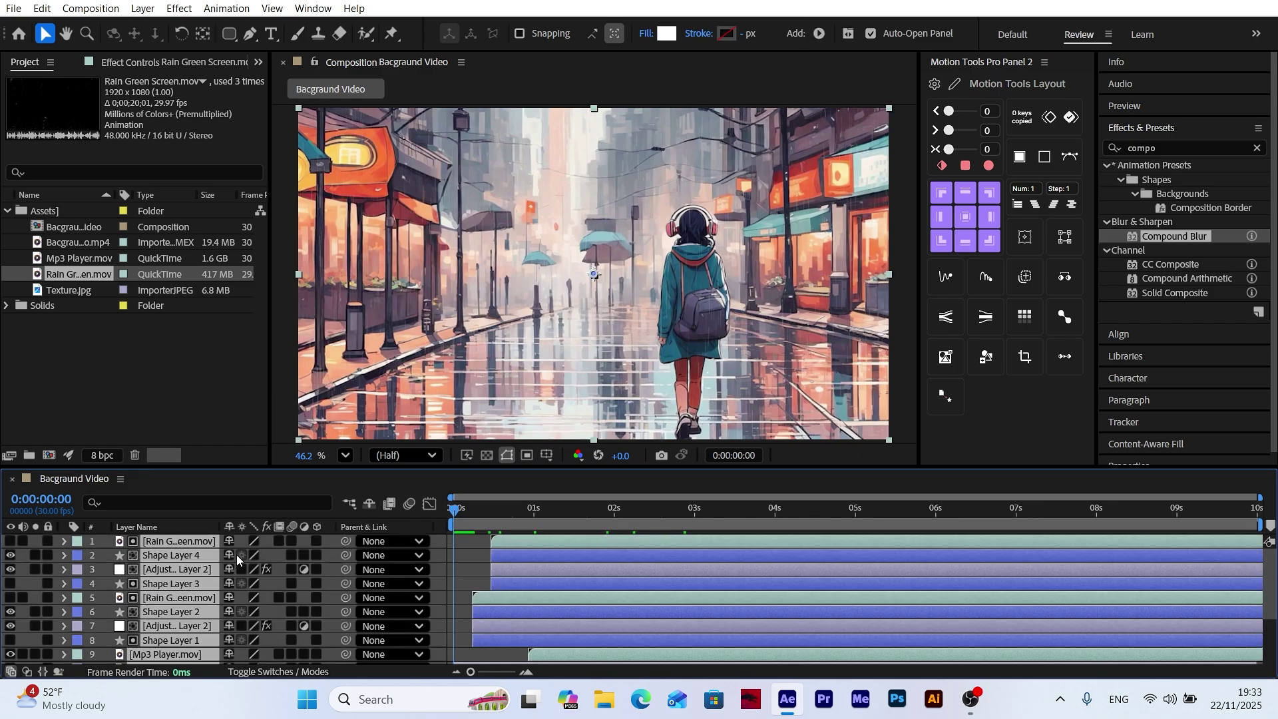
{"action": "left_click", "coordinate": [286, 545]}
{"action": "left_click", "coordinate": [433, 555]}
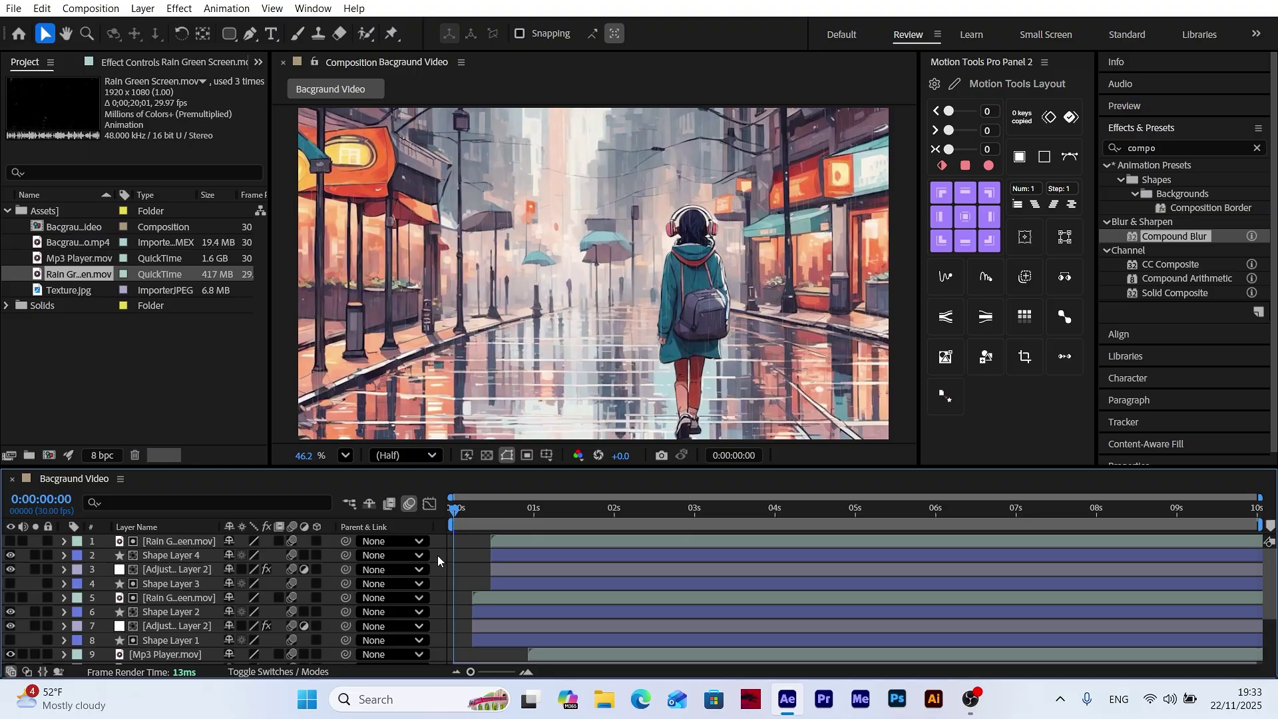
Set the viewer's preview resolution to Full
{"action": "left_click", "coordinate": [413, 458]}
{"action": "left_click", "coordinate": [399, 509]}
{"action": "left_click", "coordinate": [183, 404]}
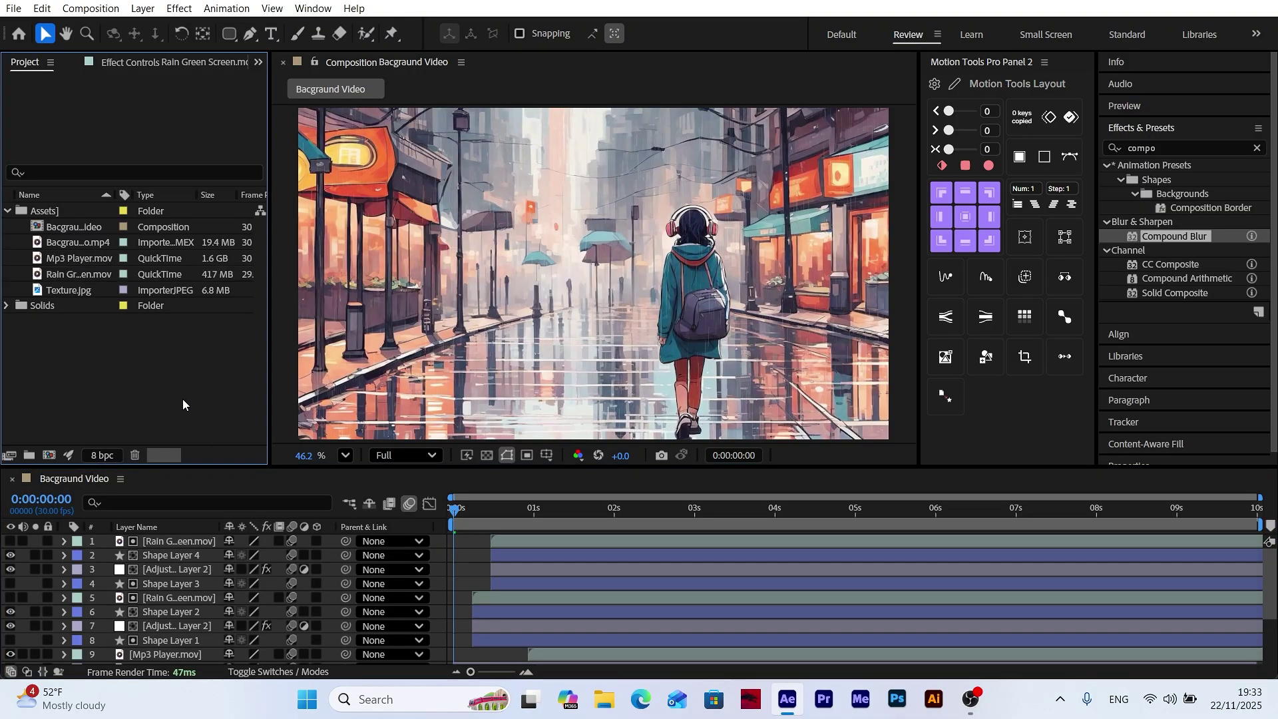
Play the composition preview showing the frosted panels and MP3 player over the rain
{"action": "key", "text": "space"}
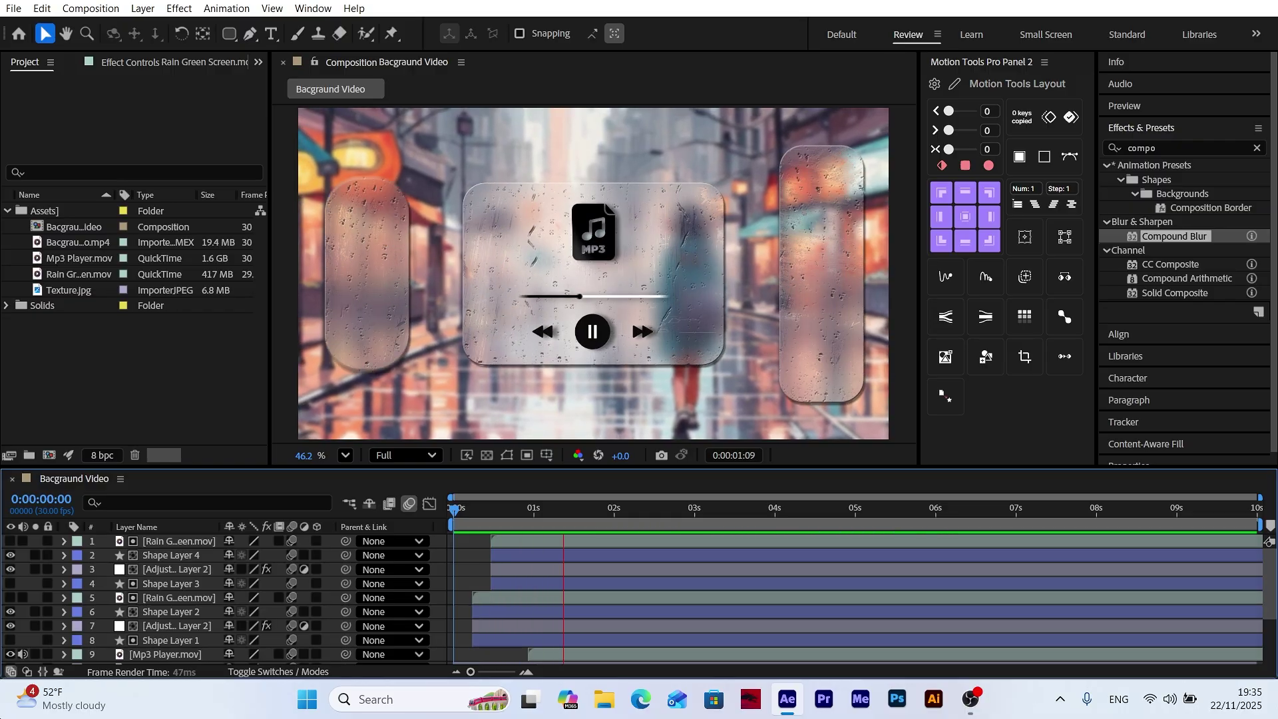